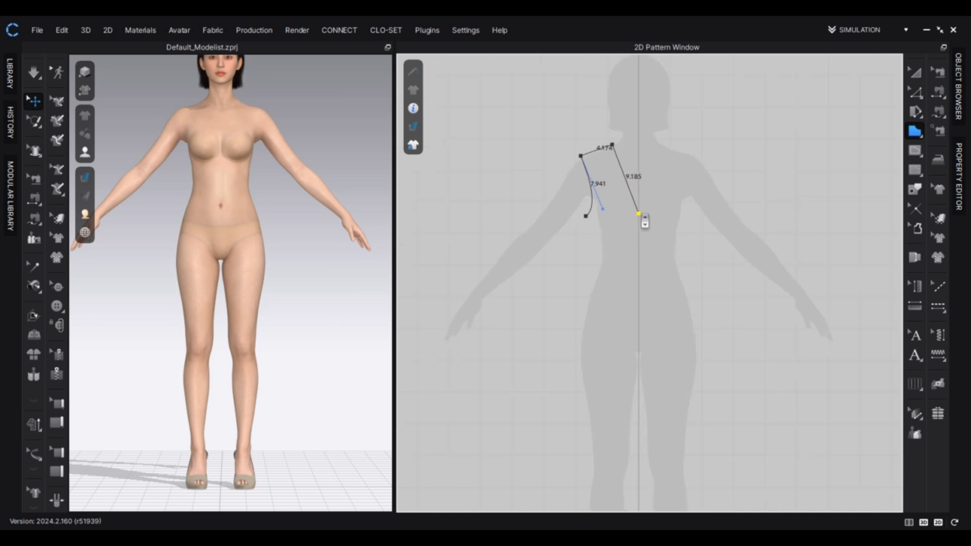
Draw a half front dress panel along the centre line with a shoulder about 4.17 and neckline about 9.19, and reshape its armhole curve
middle_click_drag(639, 377, 638, 349)
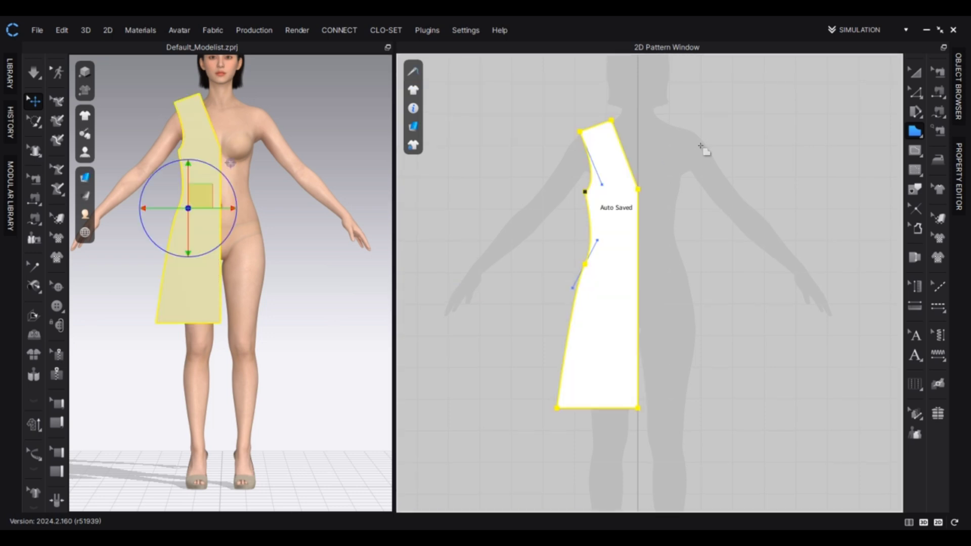
left_click(919, 92)
scroll(584, 196, "up", 2)
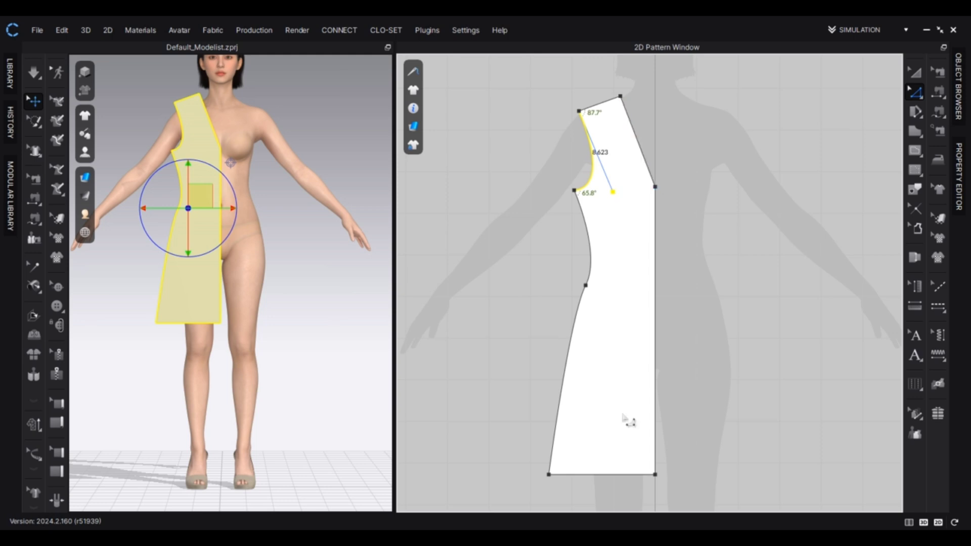
Raise the panel's outer hem corner so the hem slopes down toward the centre line
scroll(623, 415, "down", 3)
middle_click_drag(620, 426, 568, 356)
left_click_drag(533, 371, 534, 349)
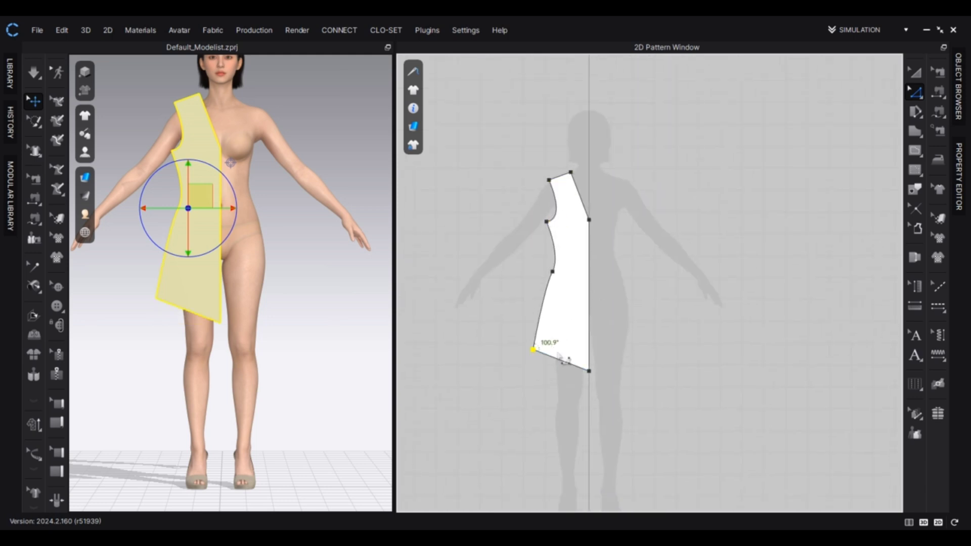
middle_click_drag(561, 357, 566, 362)
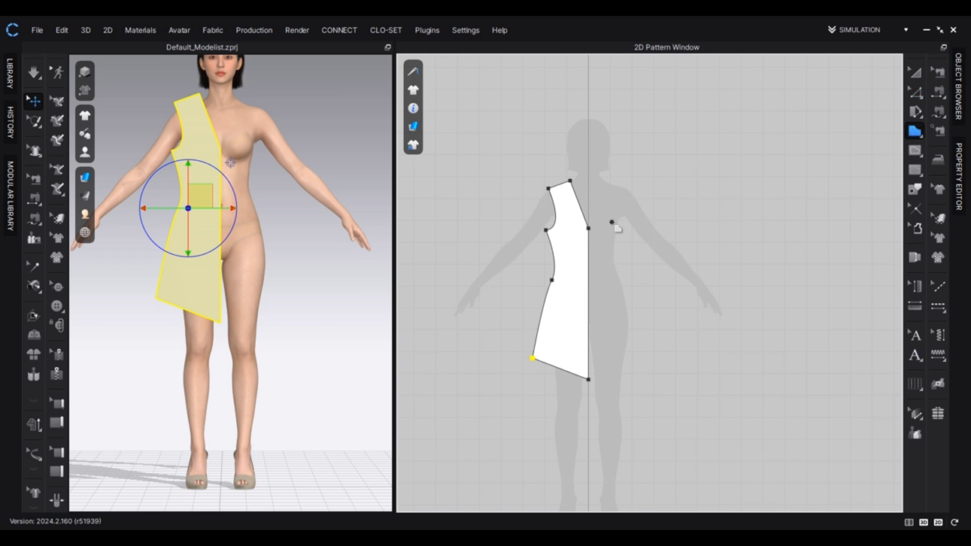
Trace a shorter half panel over the first, with a slanted neckline about 7.6, a centre edge about 24.68 and a hem about 10.08
scroll(613, 222, "up", 3)
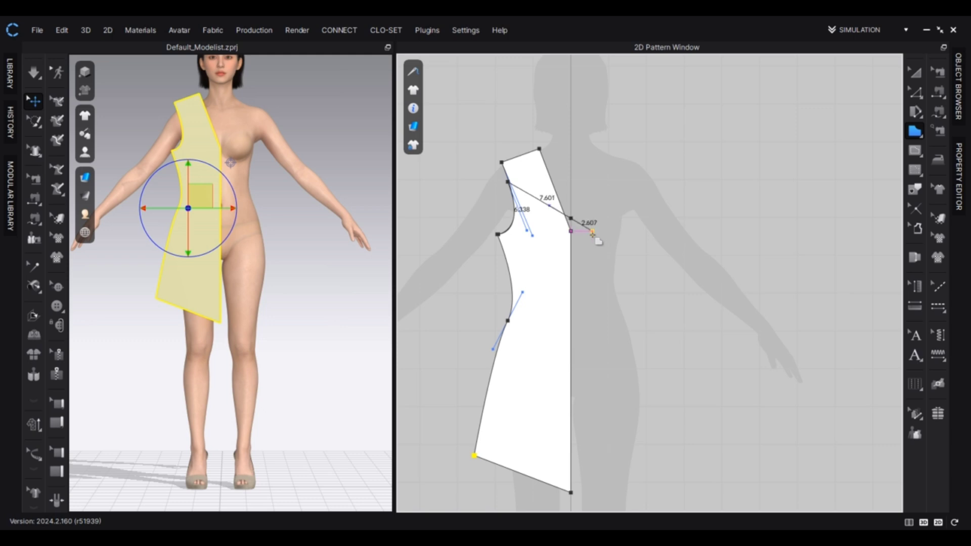
scroll(577, 223, "down", 3)
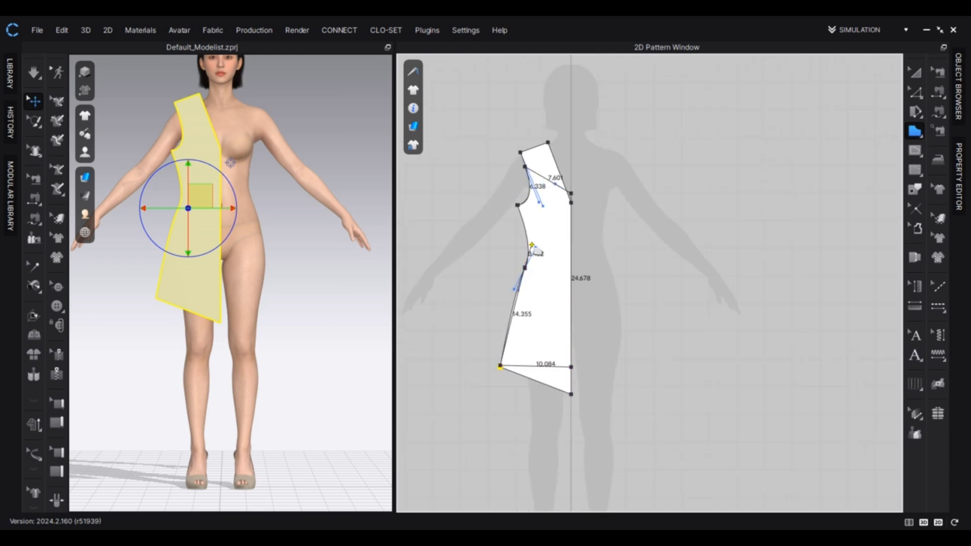
left_click(519, 206)
left_click(915, 72)
right_click(543, 209)
left_click(690, 145)
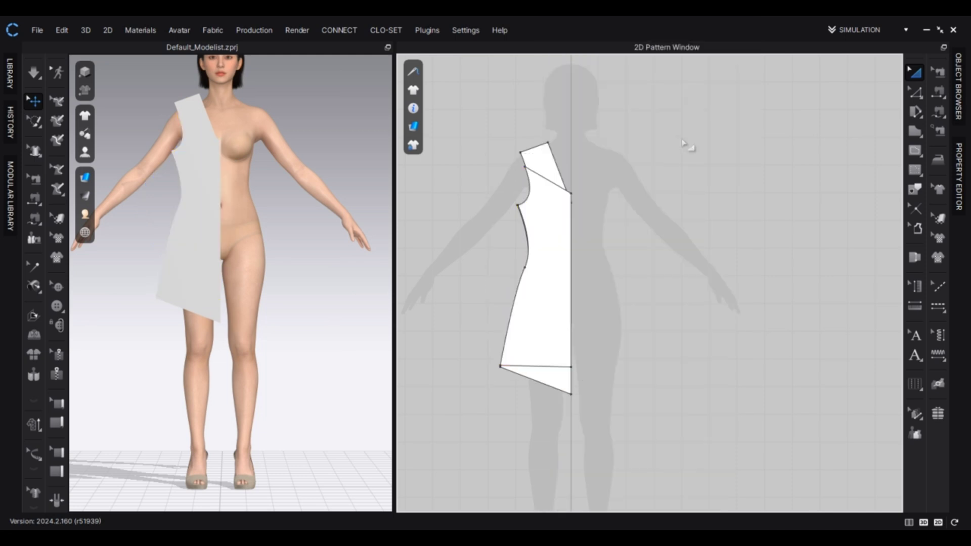
Refine the short panel's underarm point and armhole curve to follow the outline of the long panel
left_click(915, 92)
scroll(514, 206, "up", 10)
left_click_drag(559, 206, 566, 206)
left_click(591, 198)
scroll(591, 196, "down", 2)
left_click_drag(744, 184, 749, 192)
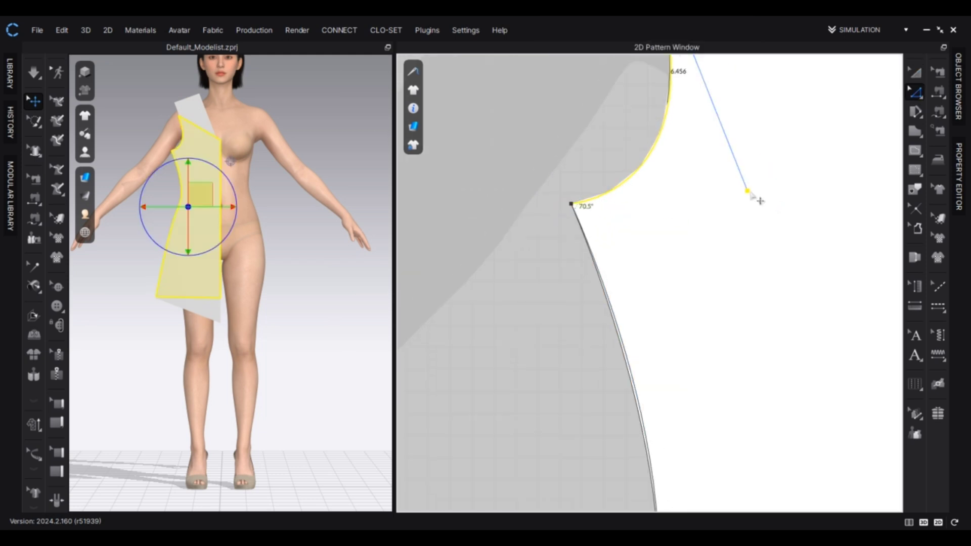
scroll(715, 216, "down", 3)
middle_click_drag(715, 215, 663, 264)
scroll(650, 121, "up", 3)
left_click_drag(586, 81, 592, 76)
mouse_move(713, 381)
left_mouse_down()
mouse_move(705, 393)
mouse_move(700, 379)
left_mouse_up()
scroll(546, 152, "down", 5)
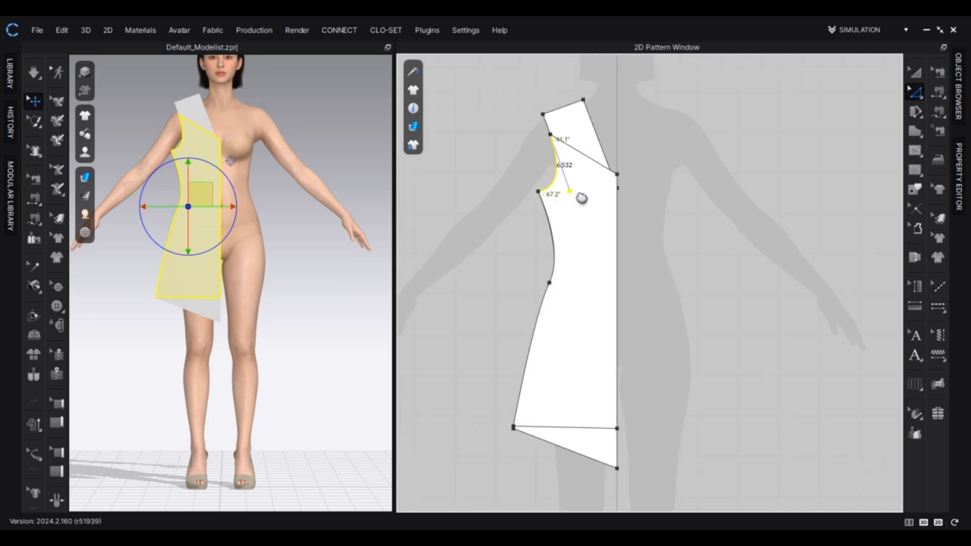
Create a symmetric copy of the short half panel and place it on the other side of the centre line
key("a")
left_click(591, 256)
right_click(591, 256)
left_click(658, 192)
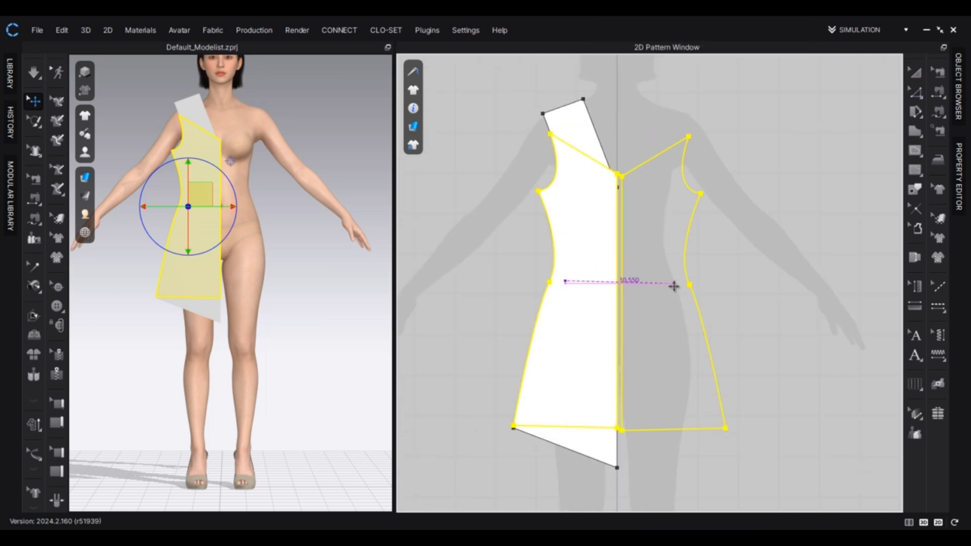
left_click(677, 285)
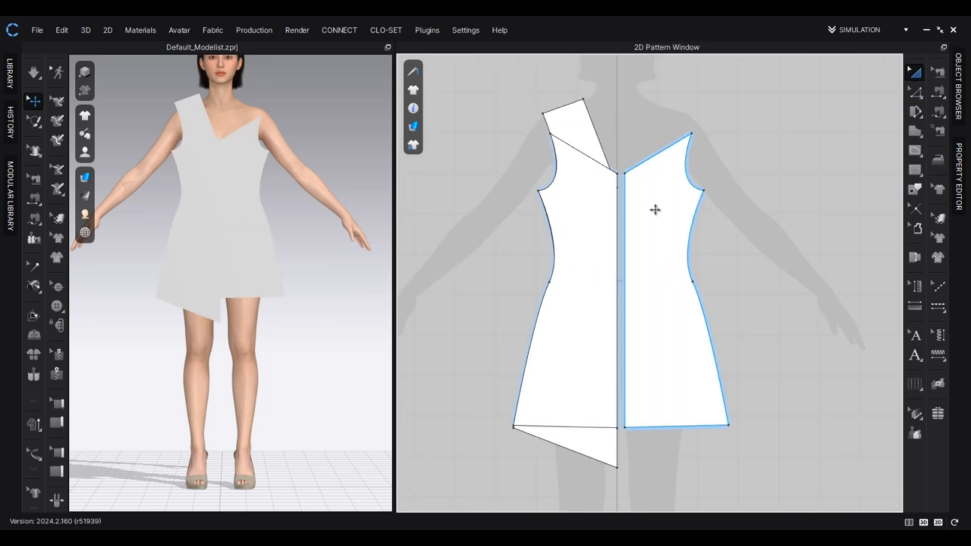
Unfold the mirrored half panel along its centre edge into a full-width front
left_click(625, 222)
right_click(625, 222)
left_click(672, 405)
key("a")
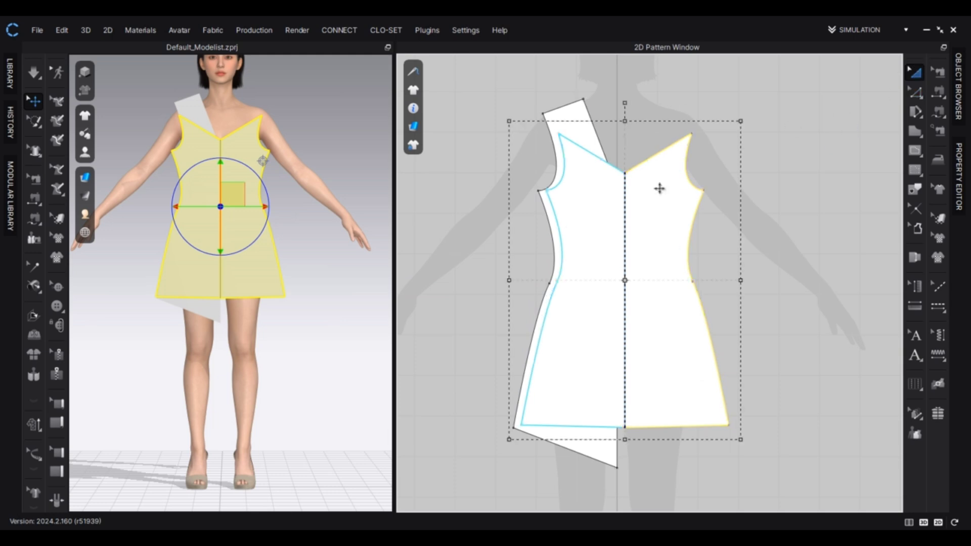
Order the long slanted panel with Bring to Front and place it over the full front
left_click_drag(576, 104, 540, 112)
right_click(540, 112)
mouse_move(696, 477)
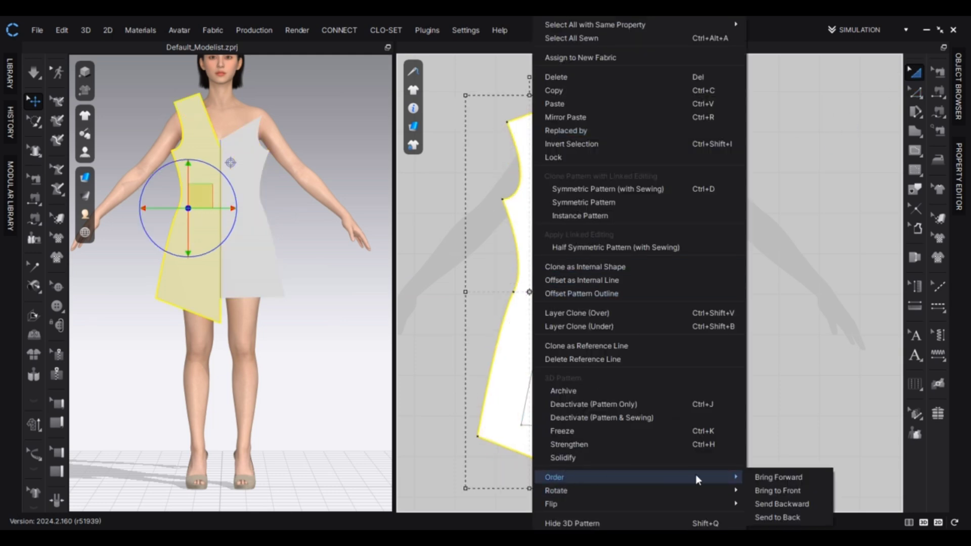
left_click(785, 489)
left_click_drag(526, 224, 613, 225)
Move the full front closer to the avatar in the 3D view so it sits behind the long panel
scroll(230, 174, "up", 2)
right_click_drag(258, 175, 192, 182)
scroll(276, 192, "up", 3)
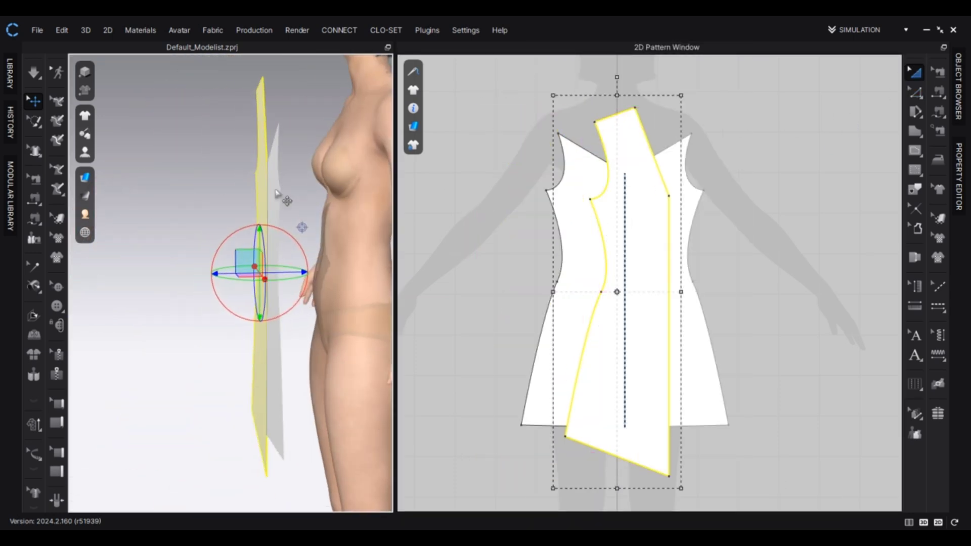
left_click_drag(277, 192, 304, 182)
right_click_drag(304, 182, 444, 175)
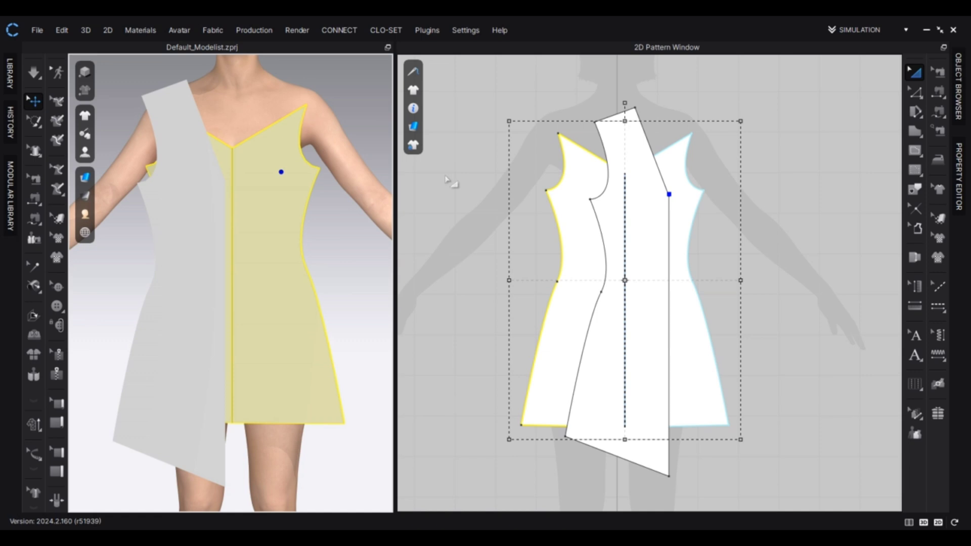
scroll(708, 220, "down", 1)
middle_click_drag(718, 66, 681, 134)
left_click(682, 134)
middle_click_drag(728, 198, 739, 138)
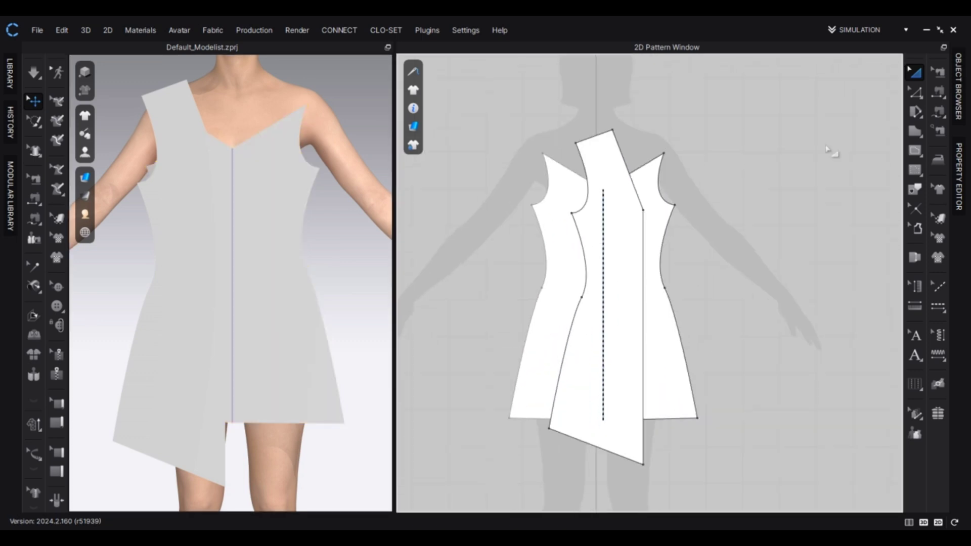
Move the long slanted panel in the 2D pattern window to sit beside the full front
left_click(915, 93)
scroll(678, 162, "up", 6)
scroll(759, 96, "down", 7)
left_click(920, 75)
left_click_drag(658, 190, 537, 188)
scroll(619, 96, "up", 3)
Remove the symmetric editing link between the two halves of the full front
left_click(692, 172)
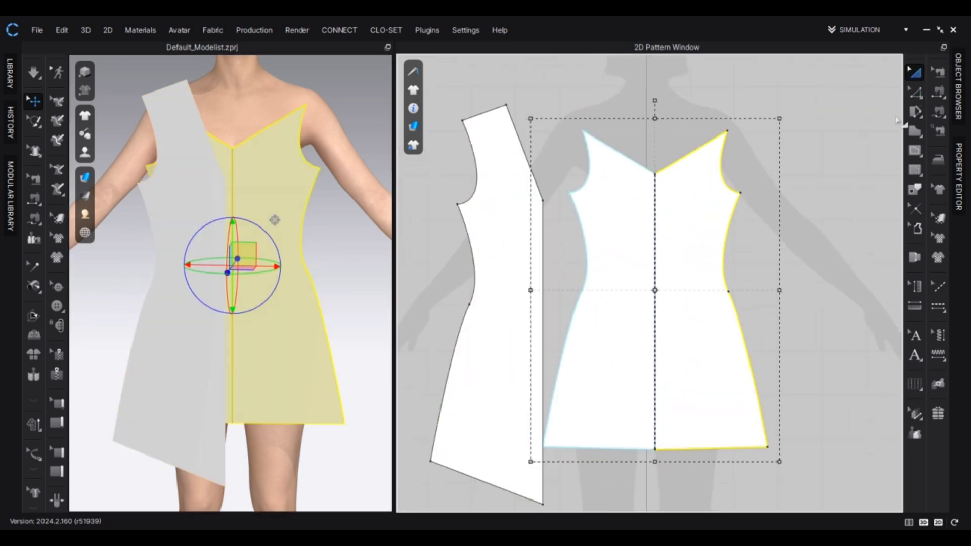
left_click(915, 93)
middle_click_drag(687, 173, 692, 202)
left_click(915, 73)
right_click(678, 232)
left_click(732, 240)
left_click(915, 93)
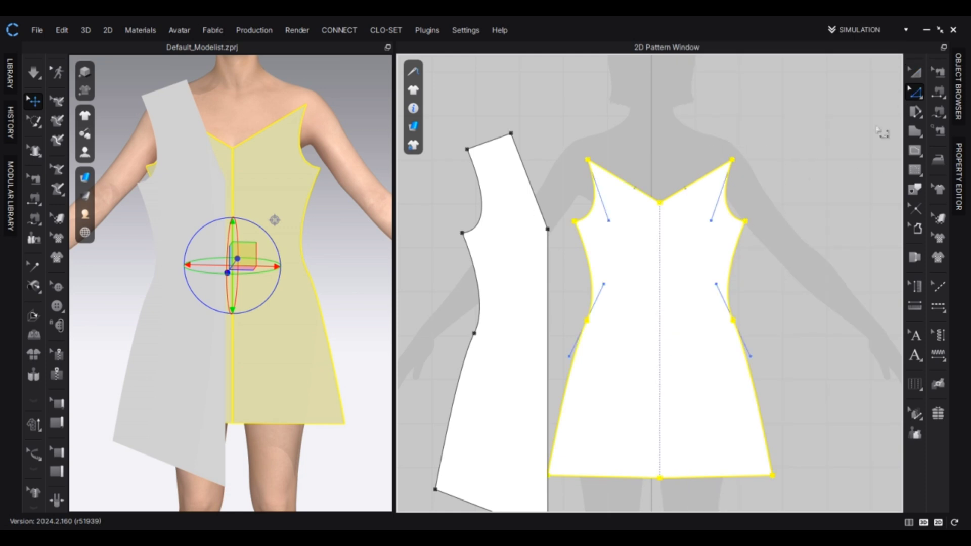
Lower the front's right neckline corner and adjust the curve of the armhole beneath it
scroll(733, 161, "up", 3)
left_click(731, 159)
left_click_drag(732, 160, 725, 178)
left_click_drag(708, 249, 707, 248)
scroll(744, 215, "down", 3)
middle_click_drag(744, 216, 741, 174)
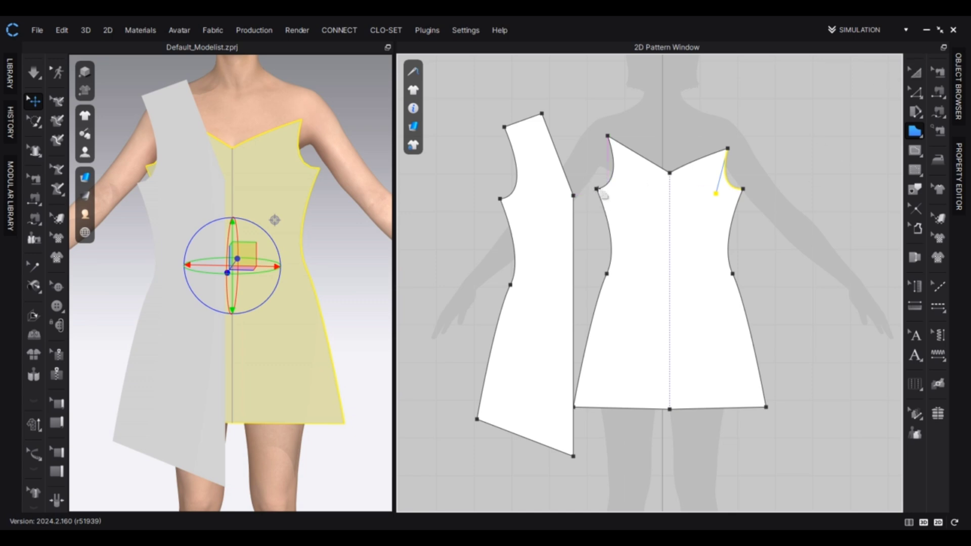
Trace a back panel over the front with a straight top edge about 12.25, curved armholes and side seams, and a flared hem
key("a")
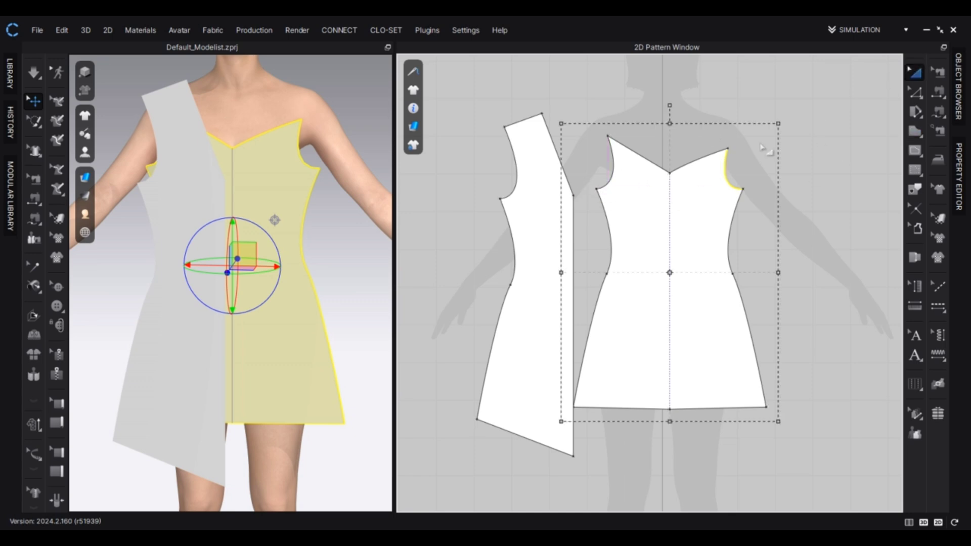
left_click(915, 131)
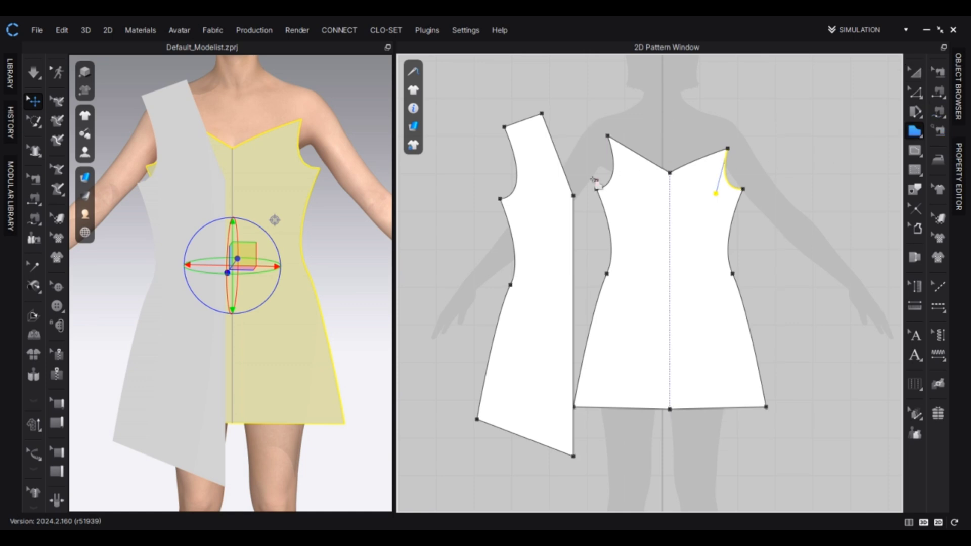
left_click(744, 190)
scroll(743, 191, "down", 6)
scroll(736, 219, "up", 4)
middle_click_drag(734, 226, 714, 218)
left_click_drag(718, 239, 727, 269)
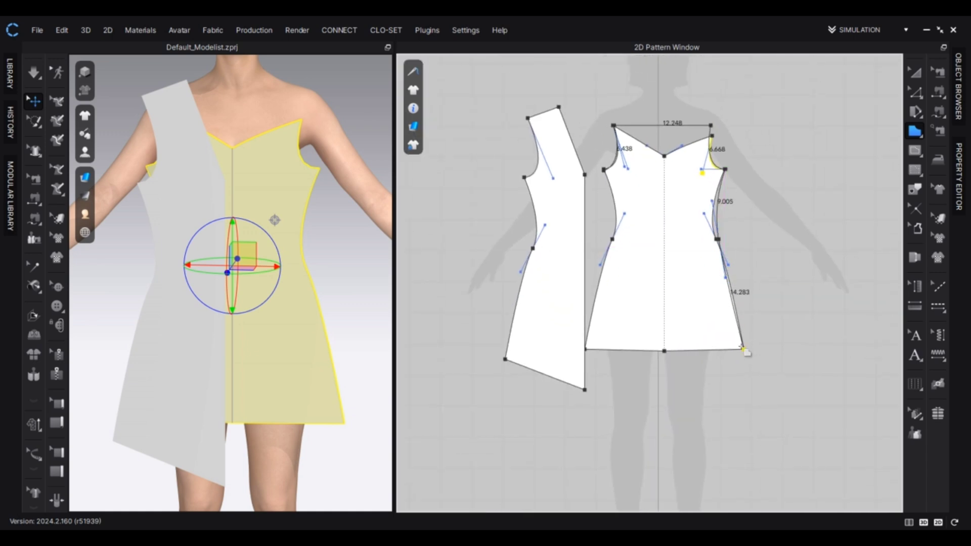
scroll(743, 348, "up", 5)
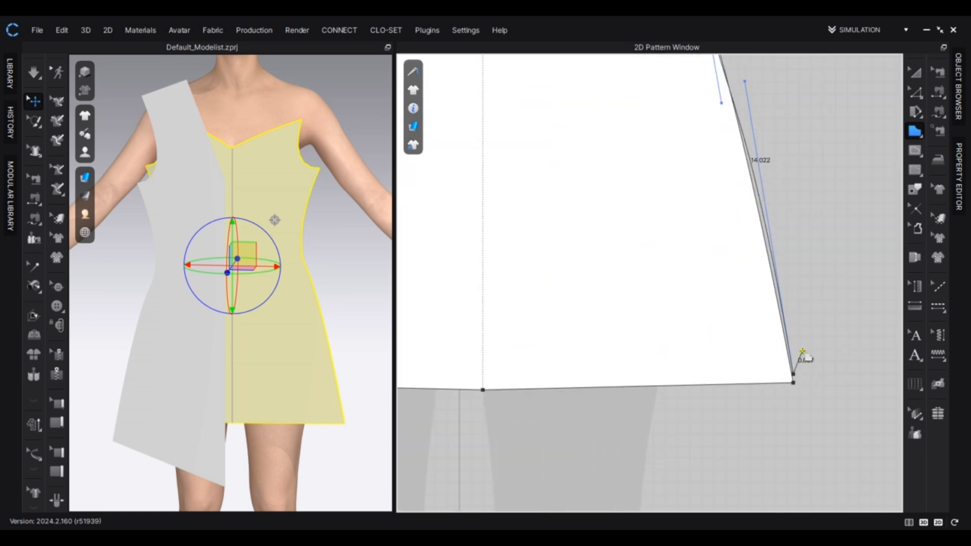
scroll(698, 372, "down", 4)
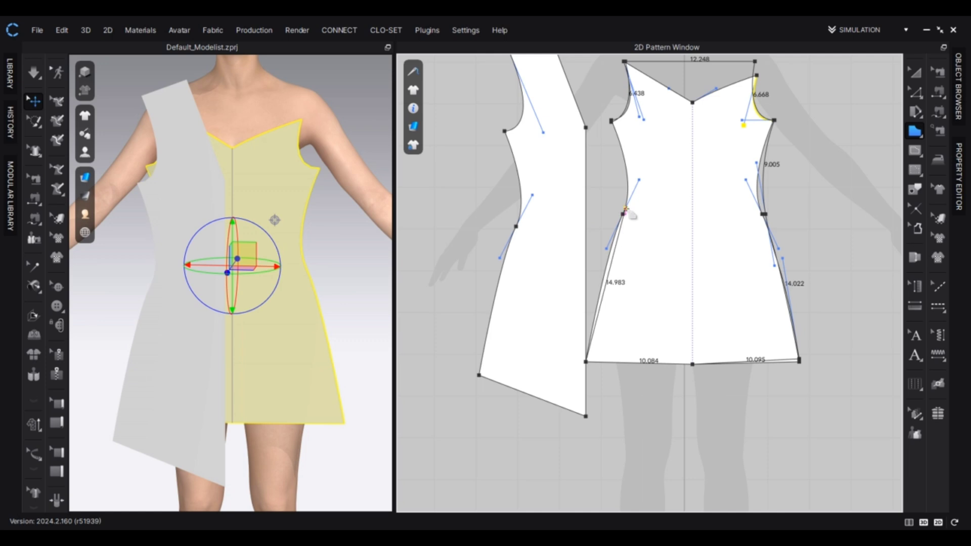
scroll(625, 208, "up", 3)
scroll(624, 221, "down", 3)
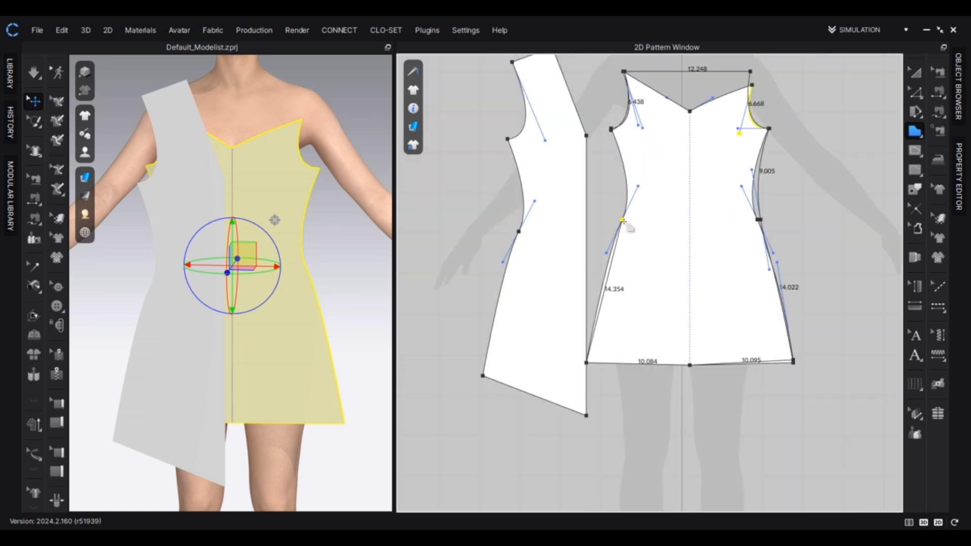
left_click(611, 129)
Align the back panel's right hem corner with the front's hem corner and check the side seam
left_click(920, 86)
scroll(779, 394, "up", 5)
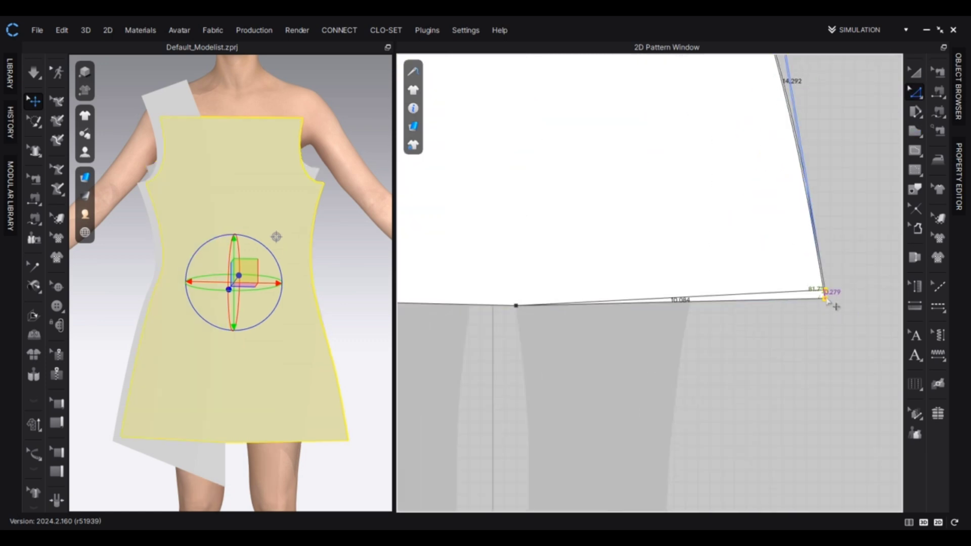
scroll(809, 314, "down", 3)
scroll(804, 244, "up", 4)
left_click(778, 256)
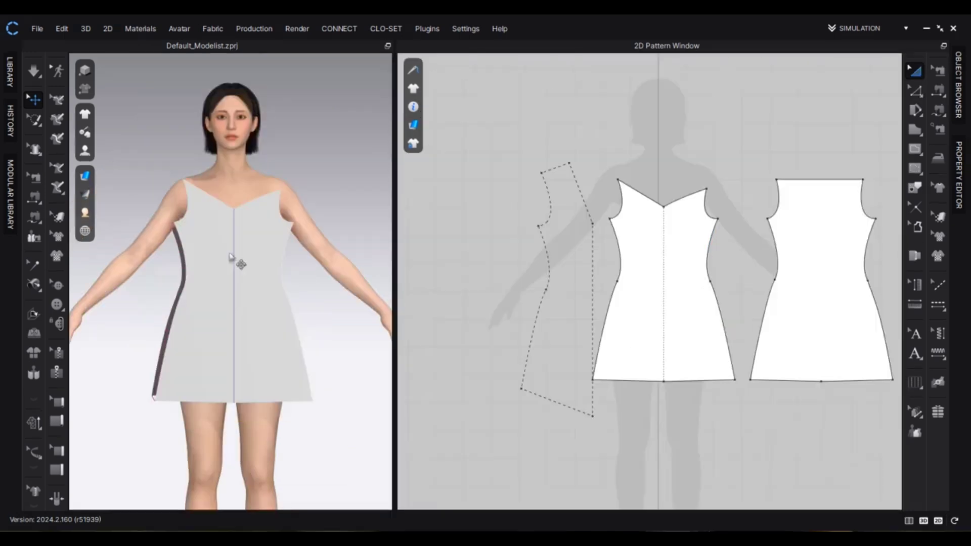
Draw a wide shoulder strap above the front's higher neckline point, about 1.29 along its base and 6.4 to 6.68 long
scroll(245, 284, "up", 3)
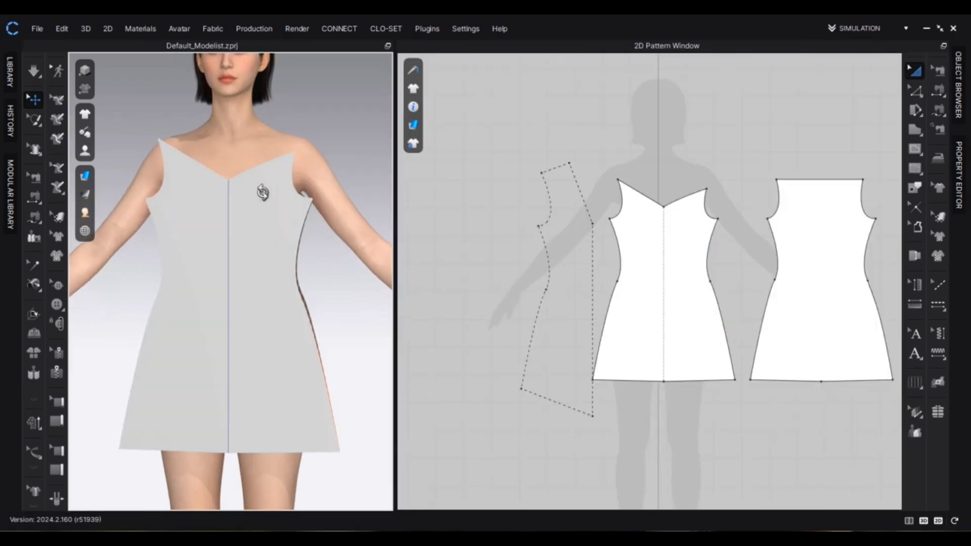
scroll(724, 169, "up", 3)
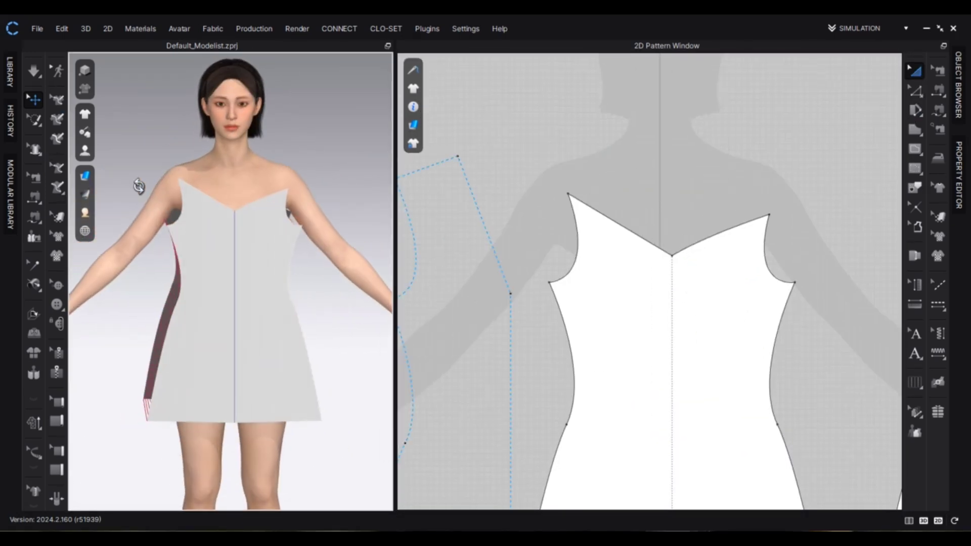
key("v")
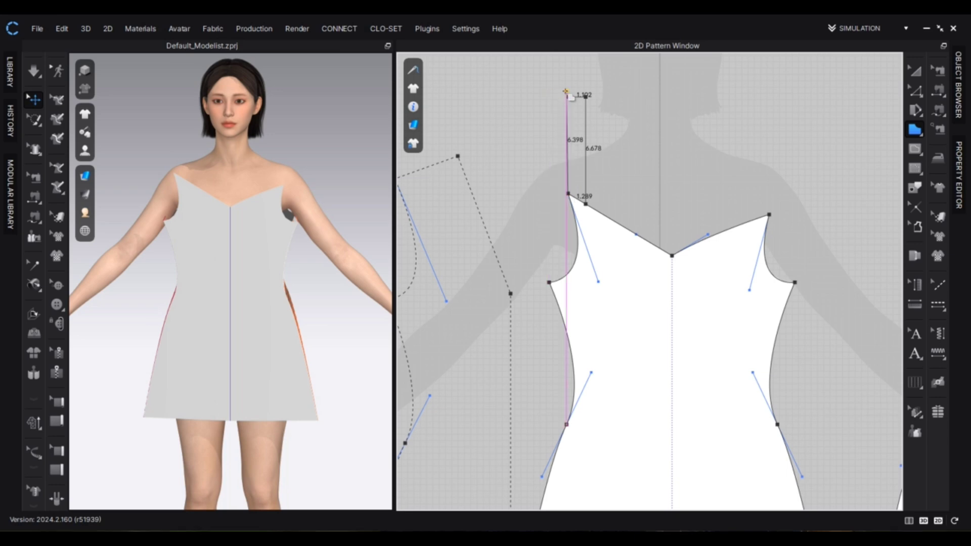
left_click(566, 95)
Draw a narrow rectangular strap above the front's lower neckline point, about 0.5 wide and 10.61 long
left_click(913, 129)
scroll(748, 124, "down", 5)
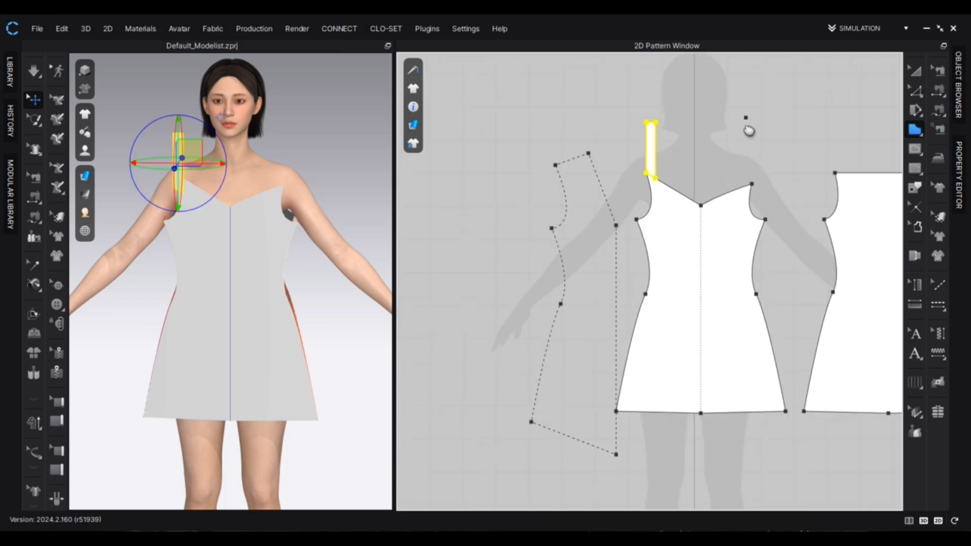
scroll(718, 89, "up", 4)
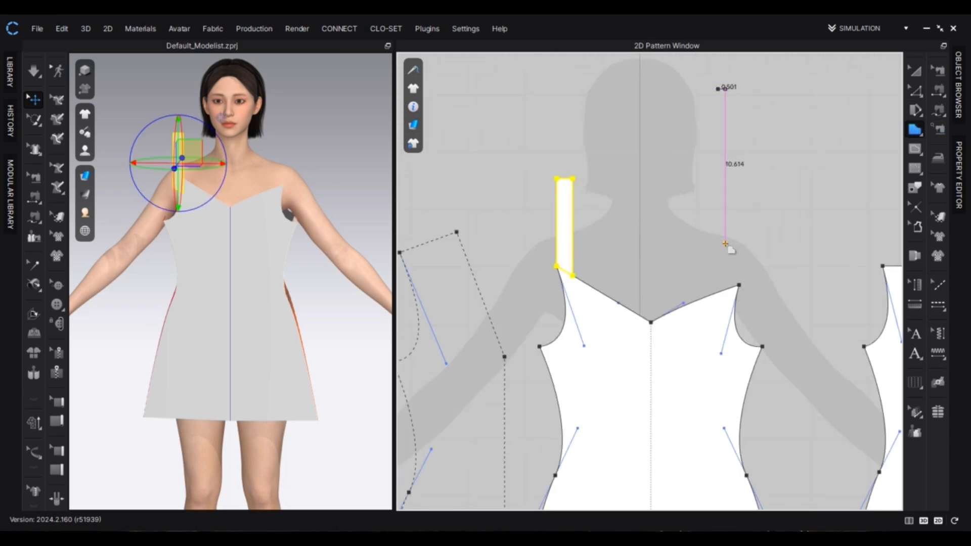
left_click(718, 90)
left_click(915, 71)
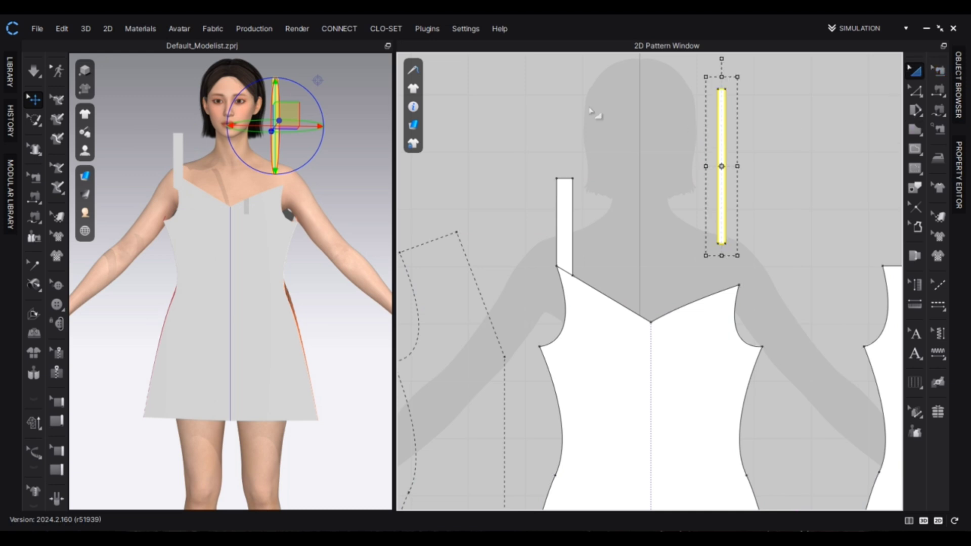
Move the wide strap above the avatar's shoulder in the 3D view, next to the higher neckline point
middle_click_drag(208, 136, 251, 273)
scroll(252, 273, "up", 5)
left_click_drag(179, 241, 208, 177)
left_click(915, 130)
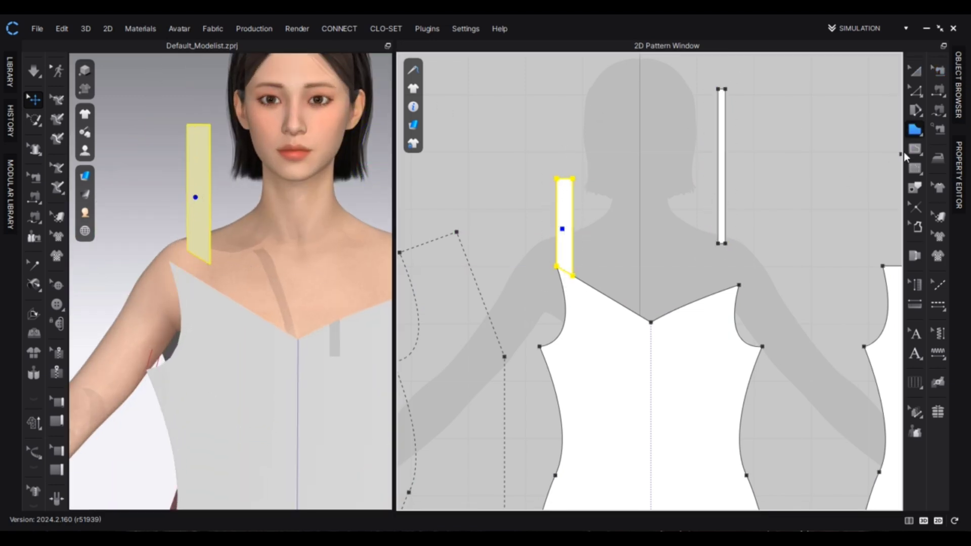
Sew the wide strap's slanted base to the front's higher neckline edge
left_click(938, 91)
left_click(198, 257)
middle_click_drag(582, 298, 655, 297)
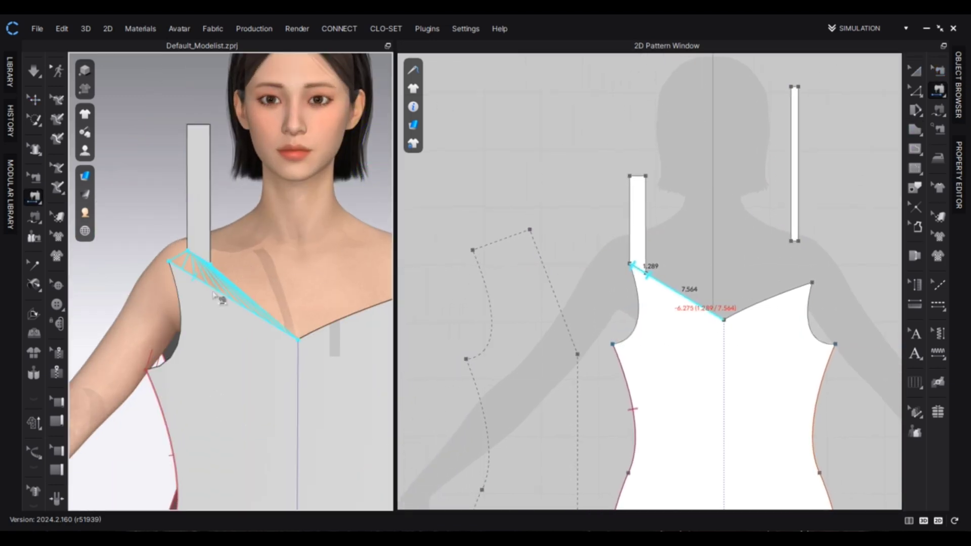
left_click(213, 289)
Move the wide strap up in the pattern layout and shorten its seam on the front neckline to the strap's base width
left_click(915, 73)
scroll(635, 169, "up", 3)
left_click_drag(653, 223, 652, 181)
middle_click_drag(653, 181, 519, 123)
left_click(945, 73)
scroll(562, 262, "up", 3)
left_click(566, 278)
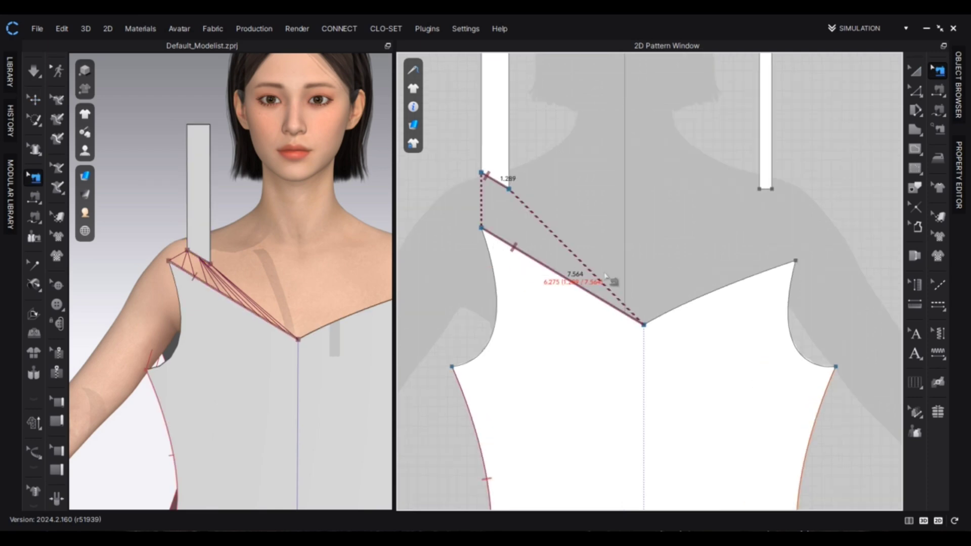
left_click_drag(644, 326, 509, 243)
Lengthen the wide strap by raising its top edge
scroll(556, 212, "down", 4)
middle_click_drag(556, 213, 569, 293)
key("z")
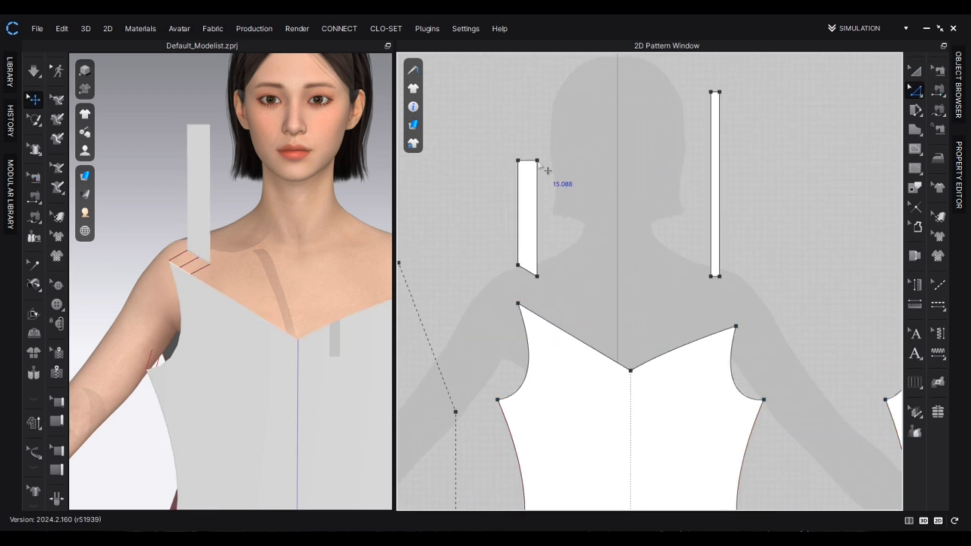
left_click_drag(532, 122, 535, 153)
Move and rotate the wide strap in the 3D view so it lies across the shoulder from front to back
right_click_drag(232, 202, 384, 207)
scroll(382, 212, "down", 4)
right_click_drag(232, 228, 208, 227)
left_click_drag(252, 205, 191, 205)
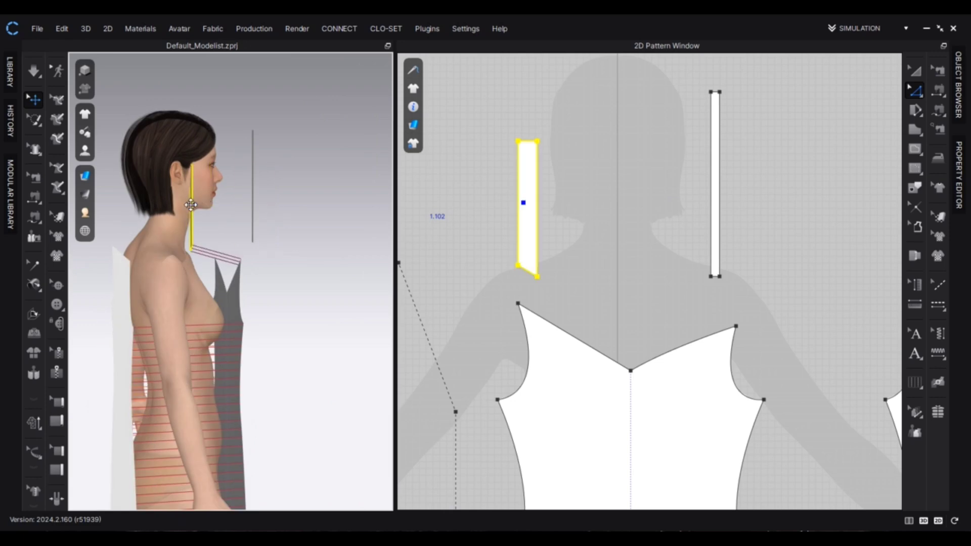
left_click(190, 204)
left_click_drag(147, 181, 125, 262)
left_click_drag(201, 190, 175, 221)
right_click_drag(225, 236, 368, 238)
left_click_drag(180, 223, 208, 231)
mouse_move(216, 268)
right_mouse_down()
mouse_move(306, 271)
mouse_move(216, 271)
right_mouse_up()
Sew the wide strap's top edge to the back panel's top edge
left_click(937, 90)
scroll(260, 236, "up", 5)
middle_click_drag(260, 236, 291, 195)
left_click(269, 159)
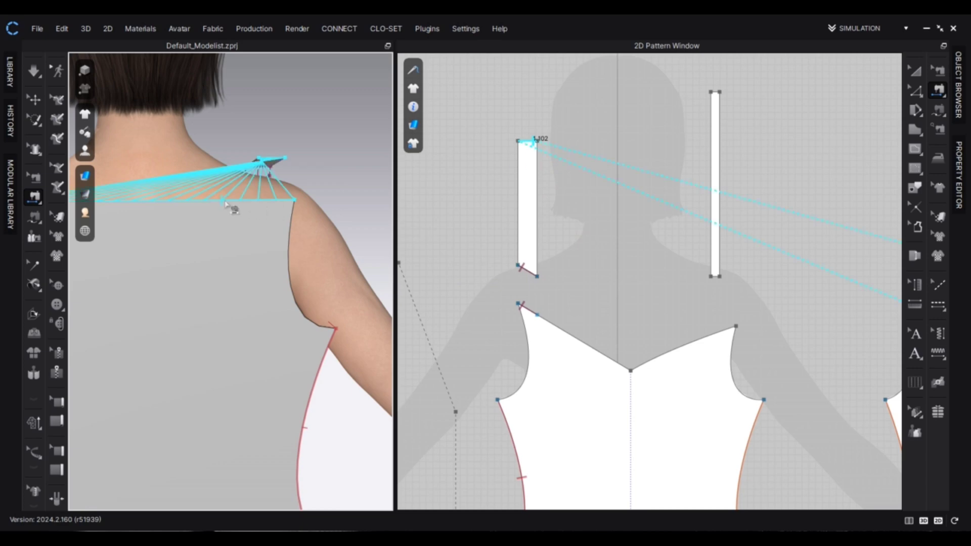
scroll(227, 204, "down", 2)
middle_click_drag(149, 206, 233, 208)
left_click(233, 208)
Shorten the wide strap's seam on the back panel's top edge to 1.102, at the matching armhole corner
scroll(407, 193, "down", 5)
middle_click_drag(407, 197, 313, 173)
left_click(940, 72)
scroll(624, 207, "up", 3)
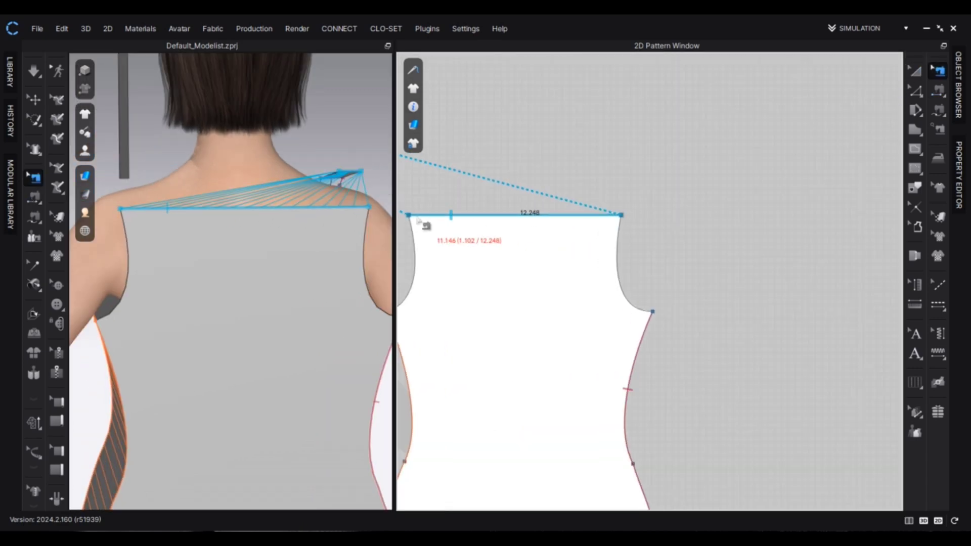
left_click_drag(428, 223, 605, 226)
scroll(603, 224, "up", 5)
left_click_drag(593, 186, 612, 190)
scroll(253, 232, "down", 4)
Shorten the narrow strap by lowering its top edge, and unfold it along its outer long edge
right_click_drag(253, 232, 93, 234)
scroll(215, 241, "up", 4)
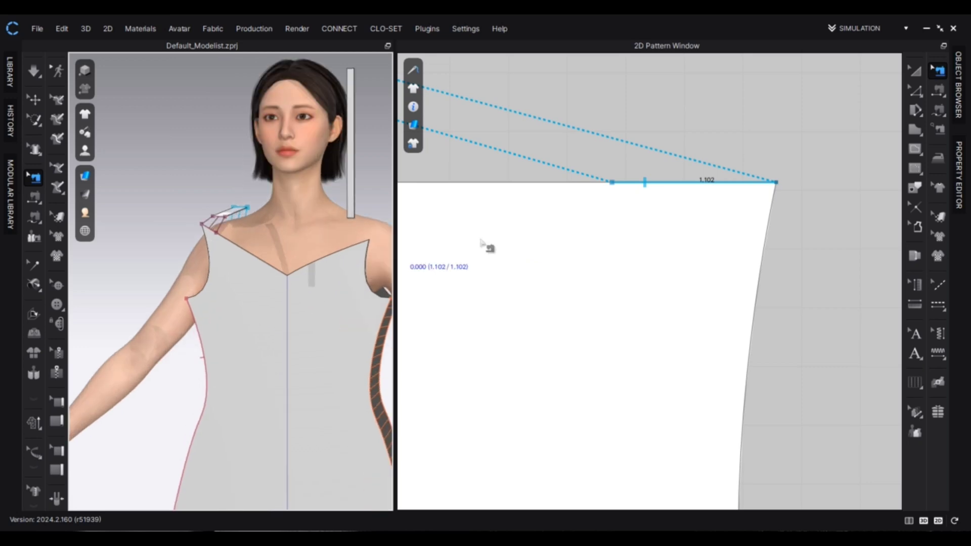
scroll(484, 243, "down", 10)
middle_click_drag(485, 243, 666, 245)
scroll(542, 206, "up", 5)
left_click(915, 92)
left_click(599, 198)
right_click(598, 198)
left_click(603, 153)
scroll(602, 153, "down", 5)
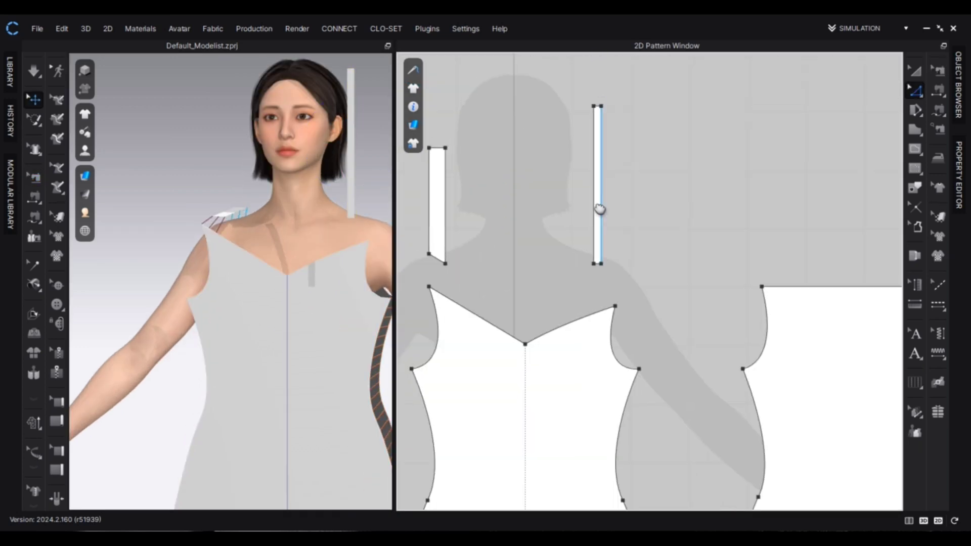
scroll(600, 149, "up", 3)
left_click_drag(589, 107, 618, 180)
right_click(600, 244)
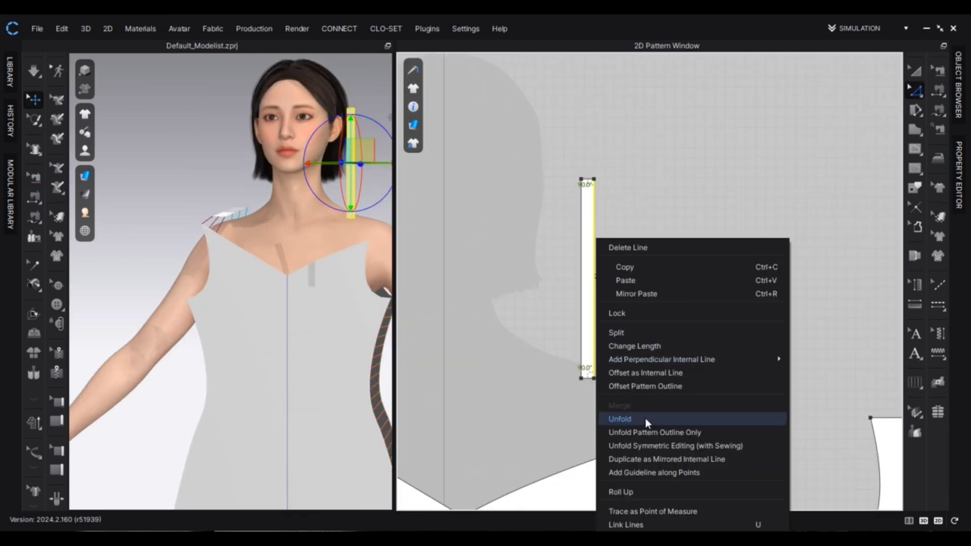
left_click(627, 419)
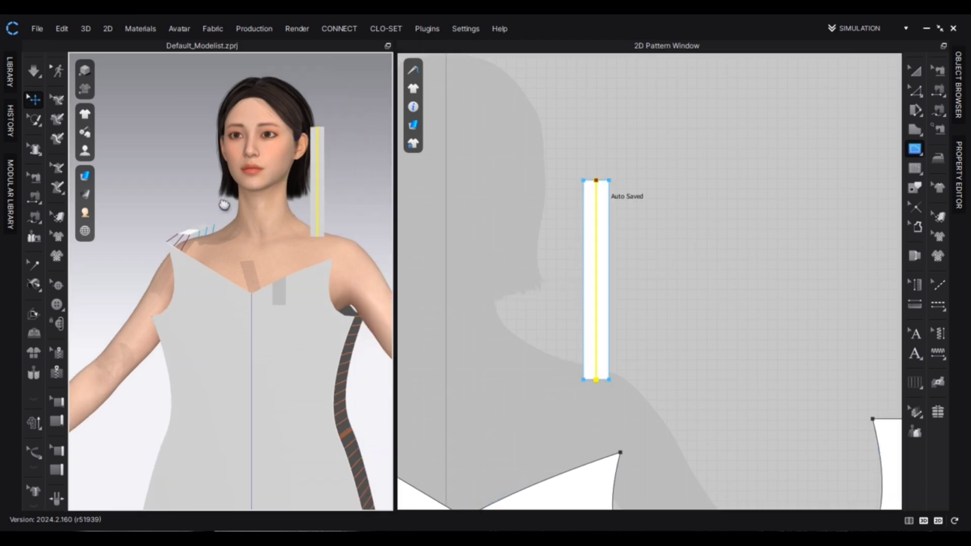
Fold the narrow strap in half along its centre line in the 3D view
scroll(221, 202, "up", 4)
middle_click_drag(349, 227, 290, 321)
left_click(34, 316)
left_click(278, 217)
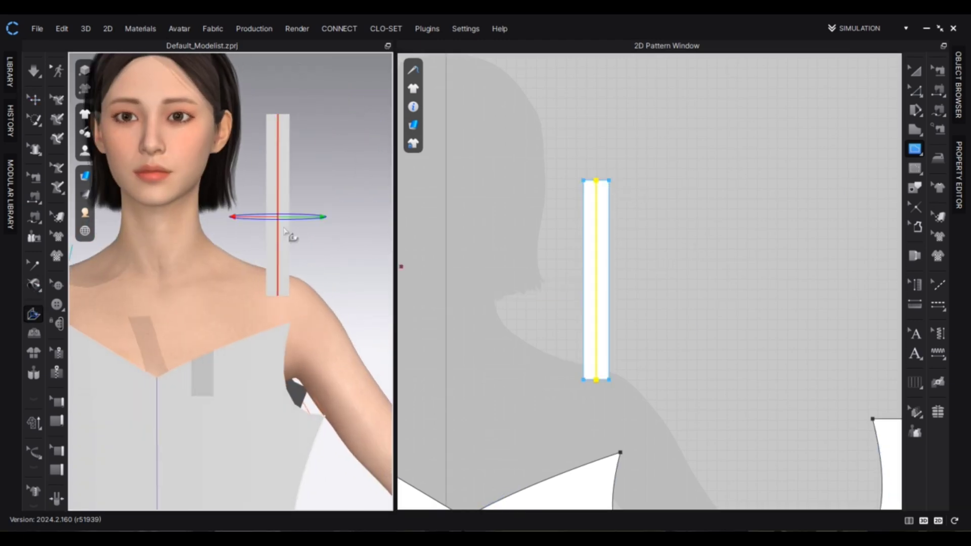
right_click_drag(284, 231, 259, 232)
scroll(260, 232, "up", 2)
left_click_drag(295, 208, 288, 186)
right_click_drag(286, 269, 344, 272)
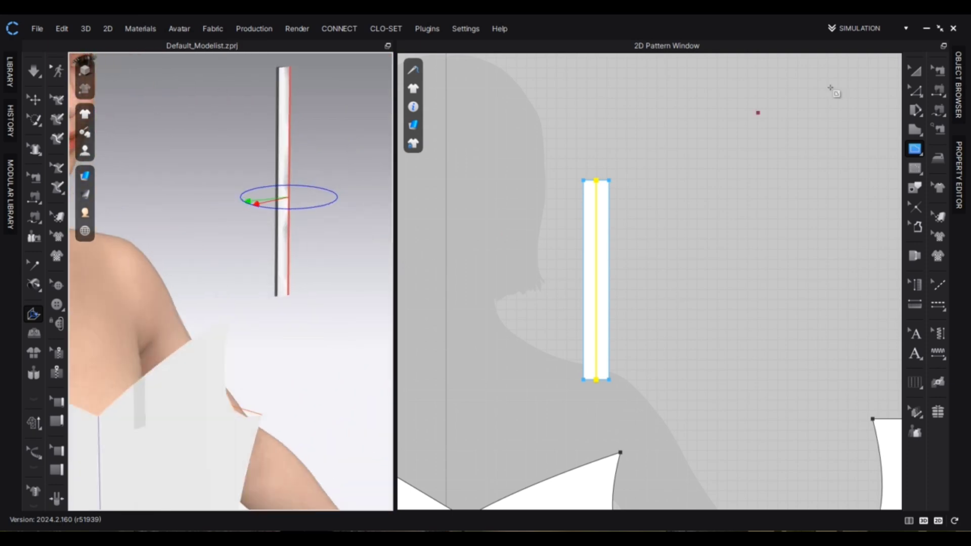
Sew the folded narrow strap's two long edges together
left_click(938, 90)
left_click(281, 227)
left_click(276, 228)
Set the particle distance of both the narrow and the wide strap to 5 mm
left_click(915, 71)
left_click(285, 231)
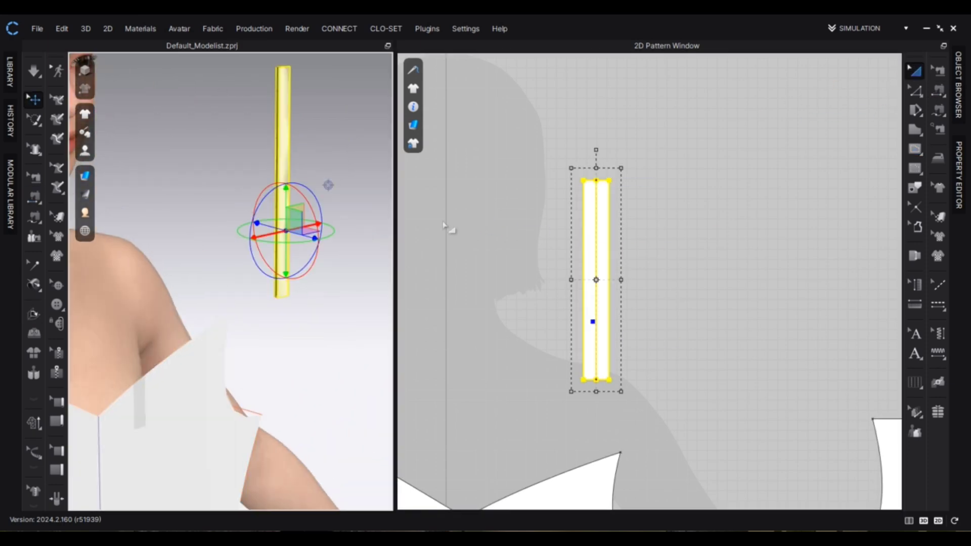
left_click(958, 174)
type("5")
key("Return")
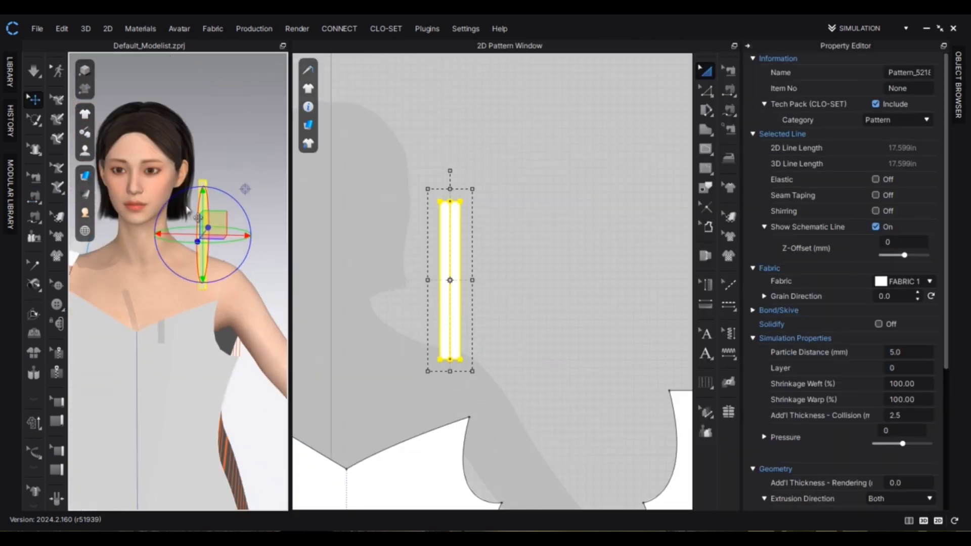
scroll(486, 237, "down", 5)
left_click(478, 215)
left_click(922, 351)
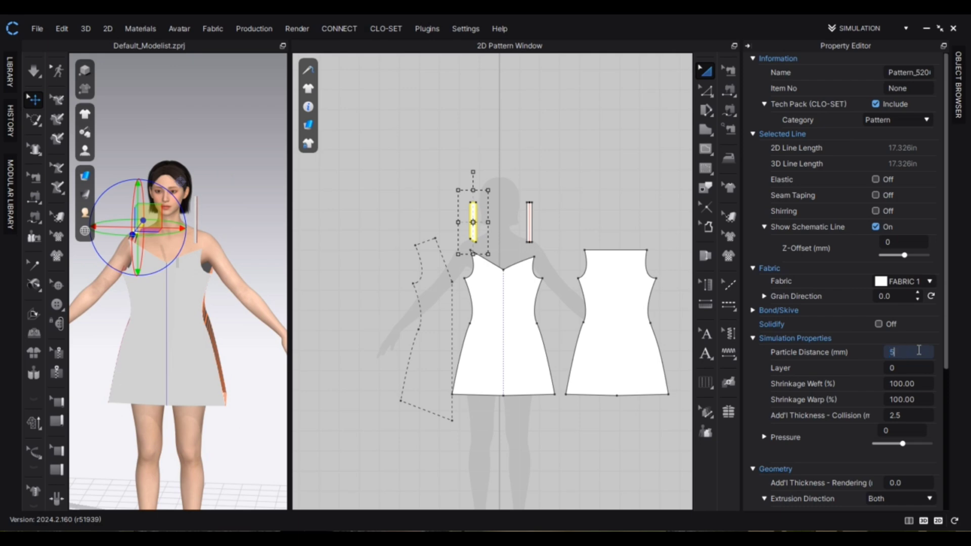
key("Return")
Lower the particle distance of the front and back panels
left_click(523, 349)
left_click(910, 349)
key("Return")
left_click_drag(628, 339, 630, 337)
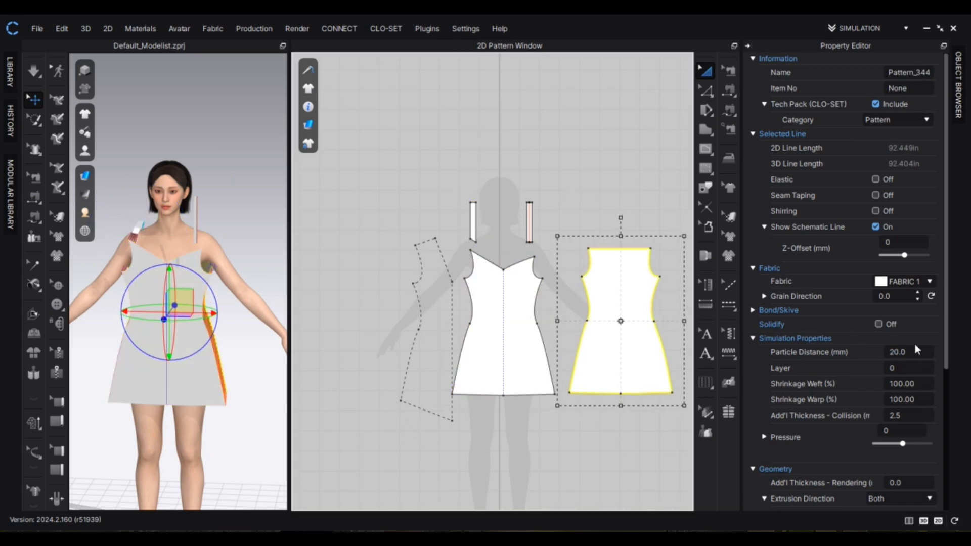
left_click(916, 353)
type("1")
left_click(662, 213)
Sew the two halves of the folded narrow strap's bottom edge together
scroll(196, 230, "up", 6)
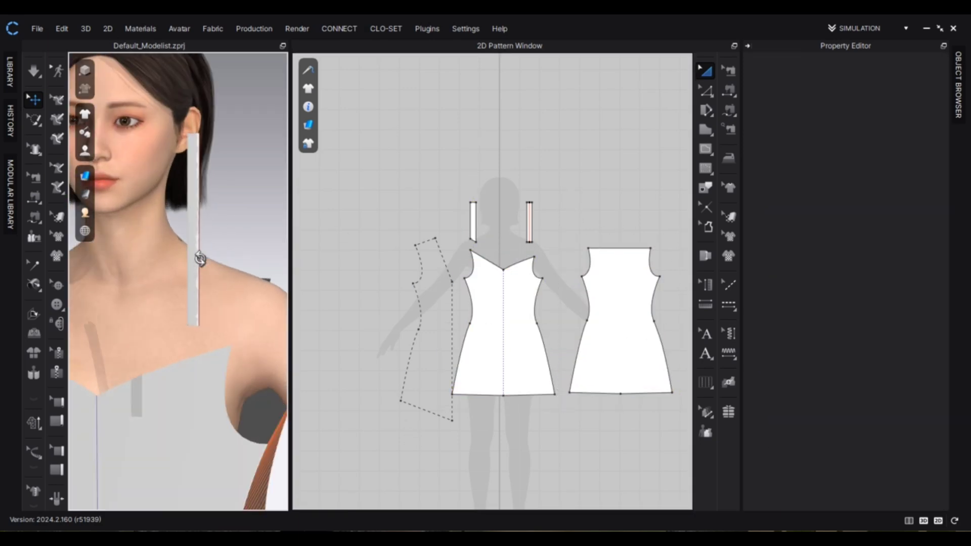
right_click_drag(199, 259, 214, 256)
left_click(730, 91)
scroll(216, 328, "up", 1)
scroll(221, 306, "up", 4)
left_click(171, 302)
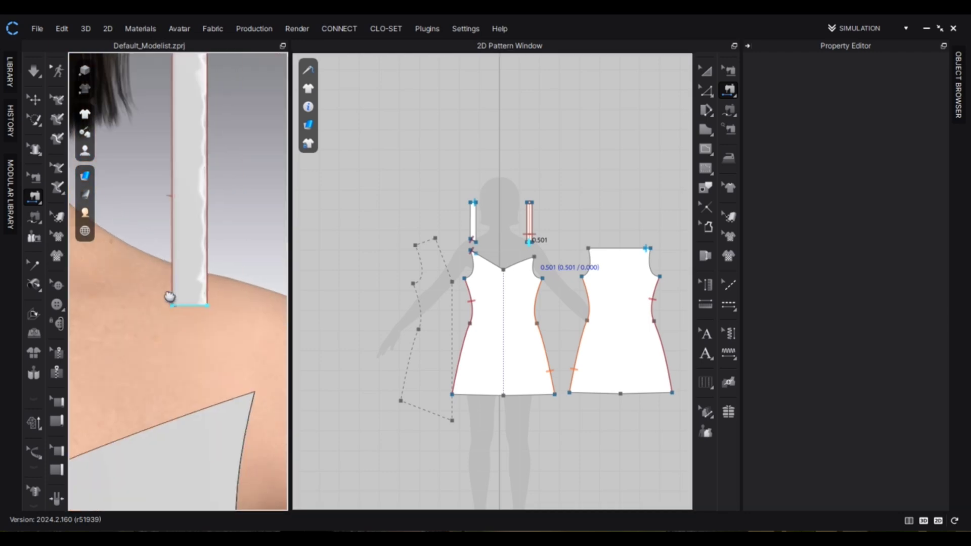
right_click_drag(169, 297, 172, 276)
left_click(129, 320)
Sew the narrow strap's bottom edge to the front's lower neckline edge
scroll(183, 366, "down", 2)
scroll(188, 371, "down", 2)
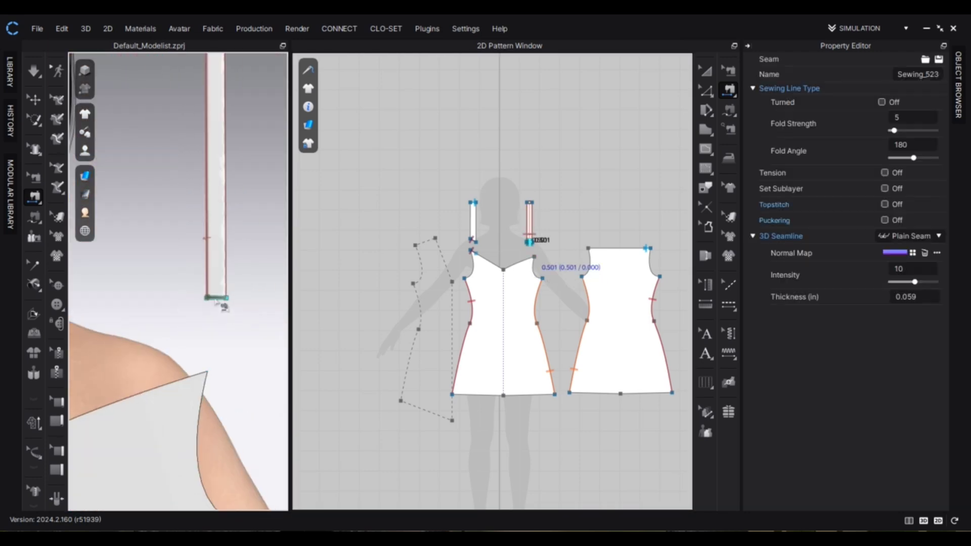
left_click(219, 306)
scroll(189, 397, "down", 2)
left_click(134, 350)
Move and rotate the narrow strap in the 3D view so it lies across the other shoulder from front to back
right_click_drag(202, 344, 116, 341)
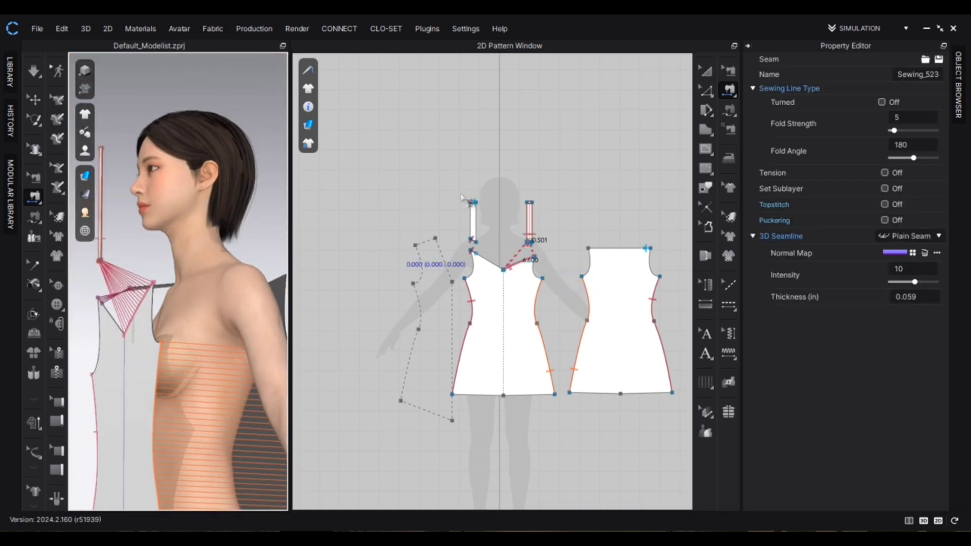
left_click(705, 71)
scroll(174, 313, "down", 2)
left_click(109, 277)
left_click_drag(118, 275, 169, 284)
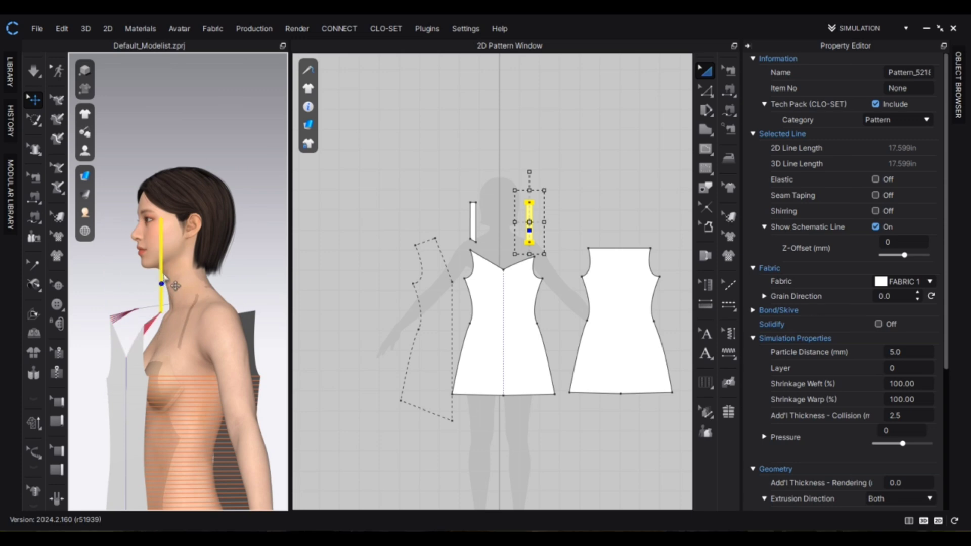
left_click_drag(193, 235, 219, 315)
left_click_drag(145, 254, 193, 282)
right_click_drag(203, 299, 318, 310)
middle_click_drag(177, 299, 248, 319)
scroll(245, 306, "up", 2)
left_click_drag(250, 305, 220, 302)
Shorten the narrow strap's seam to 0.501 and place it partway along the front's lower neckline edge
left_click(729, 71)
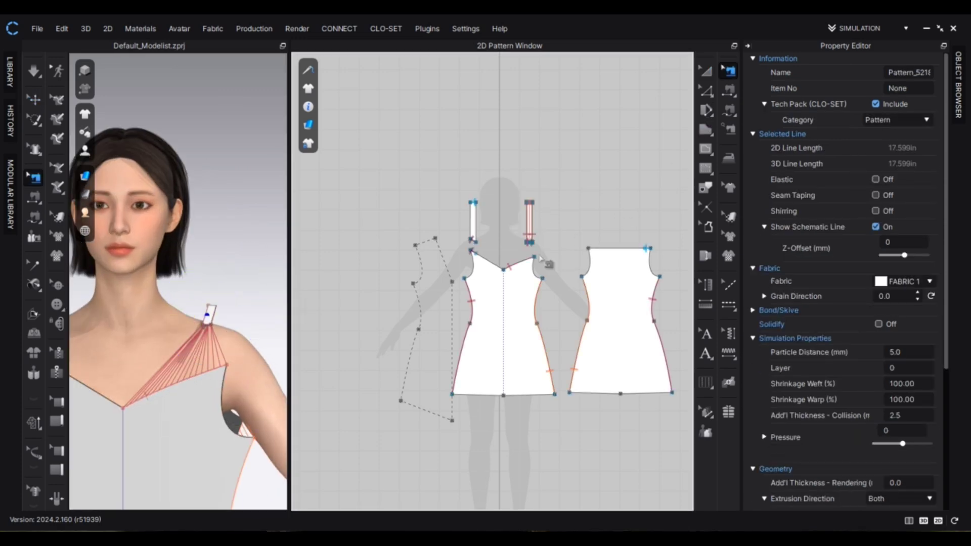
scroll(526, 245, "up", 10)
left_click(548, 223)
left_click(577, 240)
left_click_drag(331, 466, 534, 383)
scroll(572, 374, "up", 3)
scroll(606, 356, "down", 3)
scroll(207, 360, "down", 4)
Sew the narrow strap's top edge to the back panel's top edge
right_click_drag(208, 360, 190, 341)
middle_click_drag(190, 341, 165, 354)
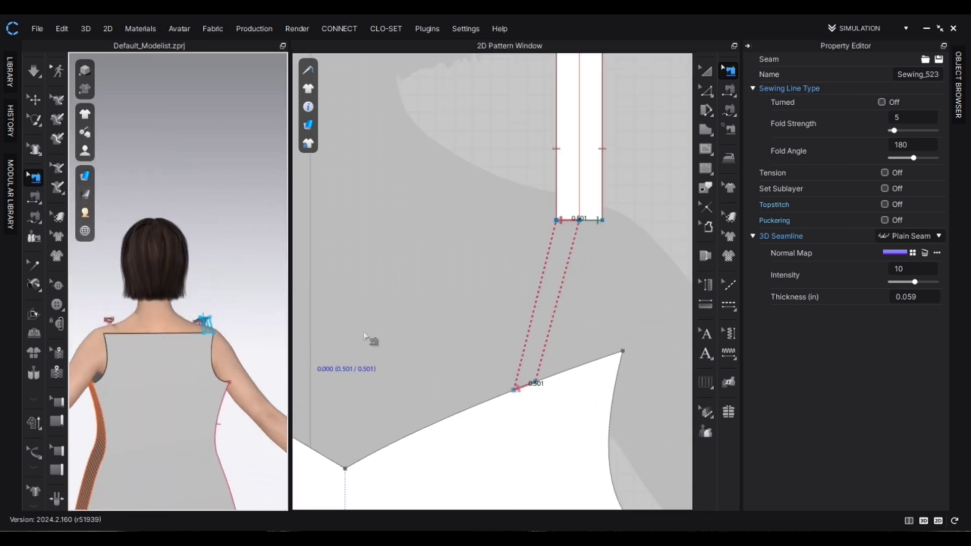
key("n")
scroll(174, 325, "up", 10)
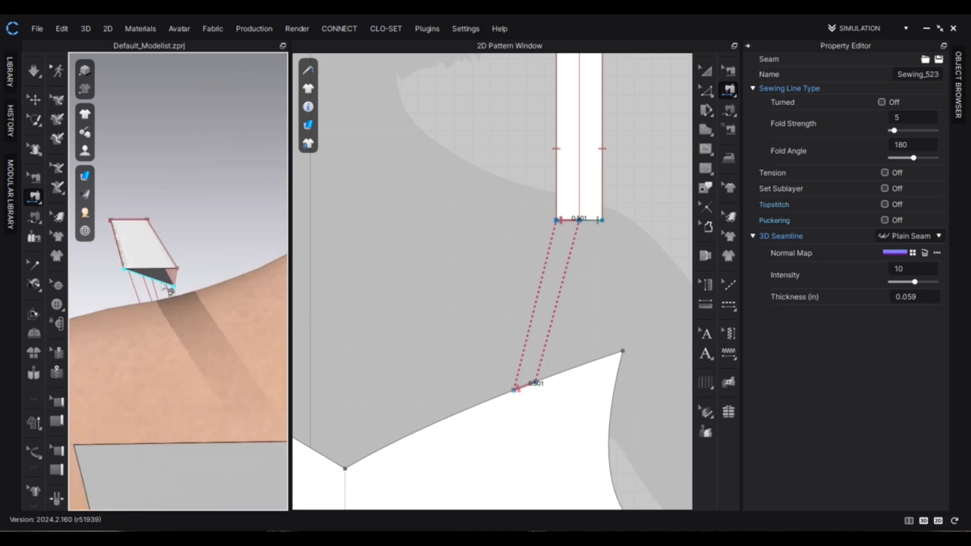
left_click(170, 271)
left_click(169, 272)
scroll(201, 412, "down", 7)
middle_click_drag(201, 412, 68, 397)
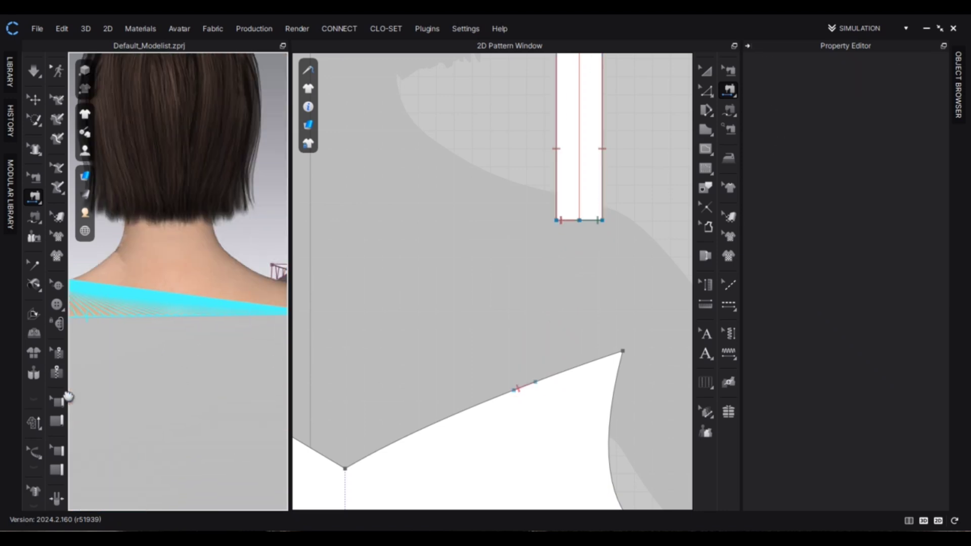
scroll(145, 331, "down", 2)
left_click(233, 306)
scroll(562, 336, "down", 5)
Shorten the narrow strap's seam on the back panel's top edge to 0.501, at the corner opposite the wide strap
left_click(728, 71)
scroll(657, 333, "down", 1)
middle_click_drag(658, 334, 403, 295)
scroll(394, 283, "up", 2)
left_click_drag(647, 275, 511, 278)
key("ctrl+z")
middle_click_drag(463, 285, 487, 286)
scroll(487, 284, "up", 1)
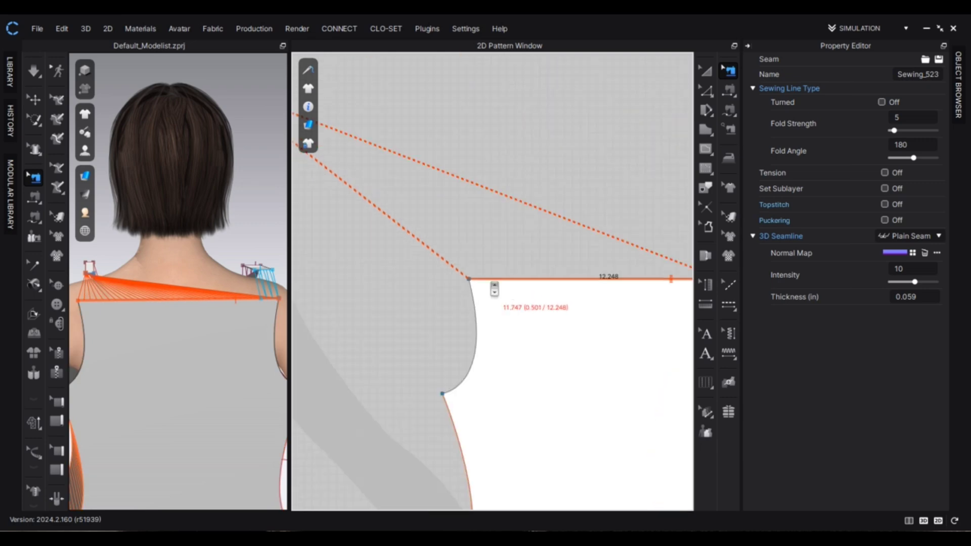
scroll(487, 284, "down", 5)
scroll(569, 282, "up", 5)
left_click_drag(569, 283, 371, 287)
middle_click_drag(366, 285, 625, 310)
scroll(624, 310, "up", 5)
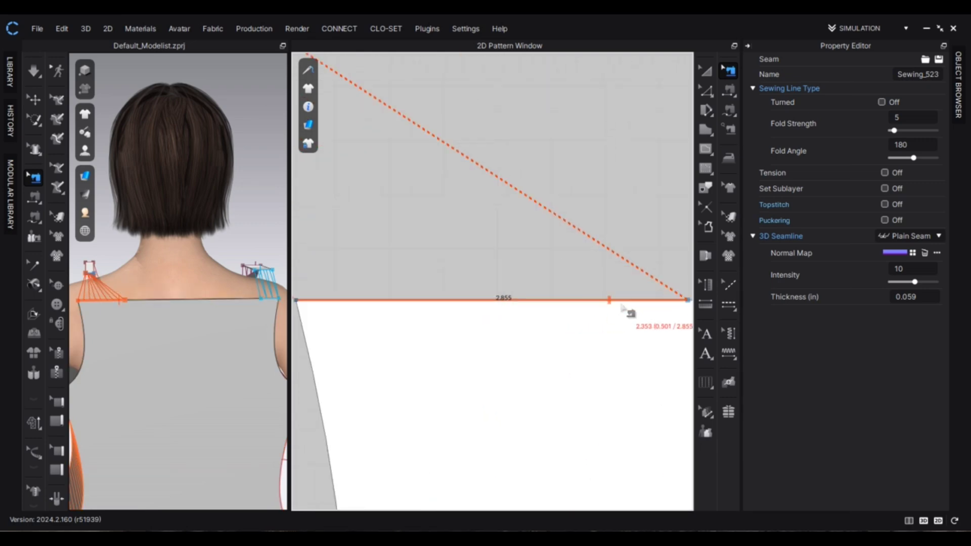
scroll(622, 308, "down", 1)
left_click_drag(659, 307, 655, 308)
scroll(505, 314, "down", 9)
scroll(141, 312, "down", 3)
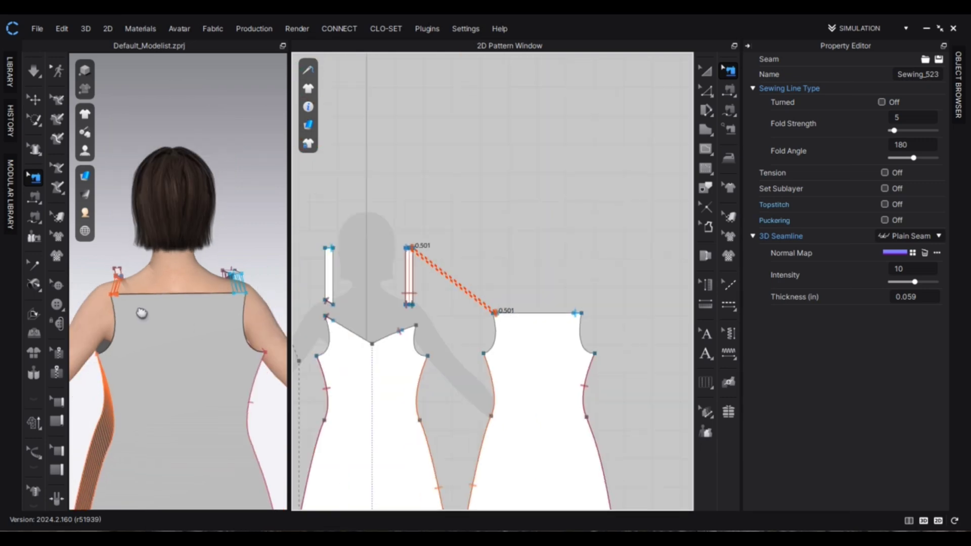
Simulate the sewn dress on the avatar, viewed from the front
right_click_drag(141, 312, 366, 308)
scroll(233, 269, "down", 3)
right_click_drag(134, 255, 257, 297)
key("space")
scroll(184, 265, "up", 3)
middle_click_drag(181, 264, 216, 263)
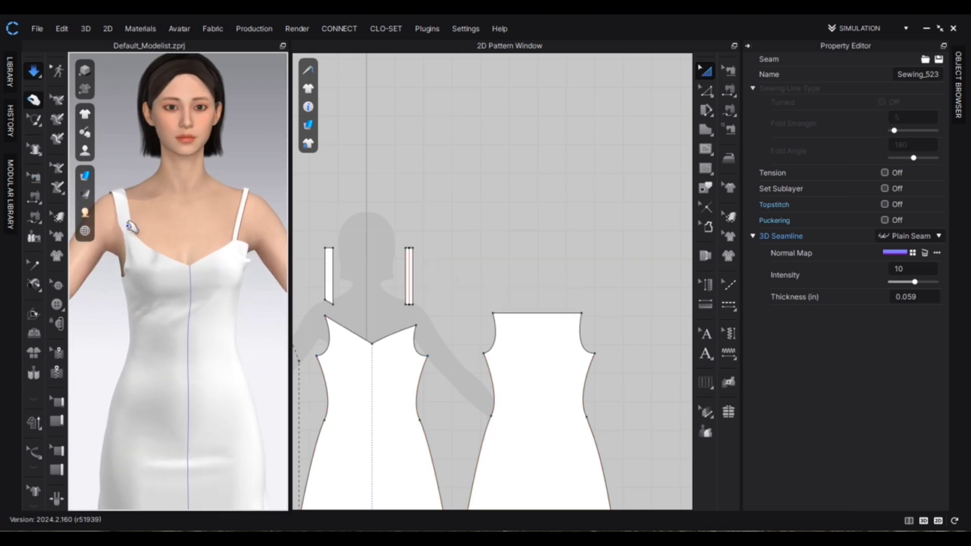
Pull the wide strap up towards the shoulder during simulation and check it from the side
left_click_drag(127, 229, 119, 203)
left_click(120, 203)
right_click_drag(127, 206, 243, 262)
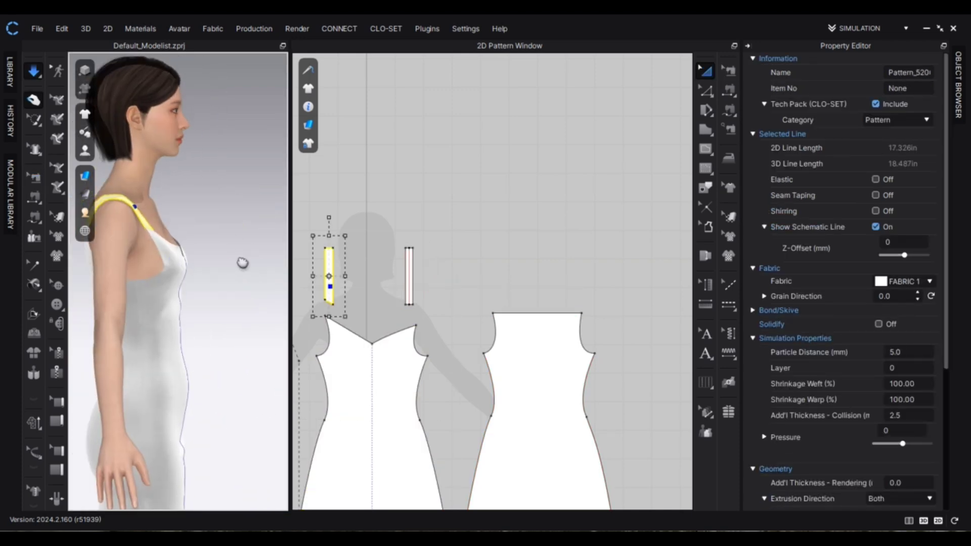
middle_click_drag(243, 262, 313, 264)
Pull the narrow strap into place on the other shoulder during simulation and check it from the side
right_click_drag(152, 238, 49, 244)
right_click_drag(135, 253, 164, 248)
scroll(238, 210, "down", 1)
scroll(238, 210, "up", 4)
middle_click_drag(238, 210, 233, 290)
left_click_drag(221, 288, 240, 296)
right_click_drag(238, 321, 141, 329)
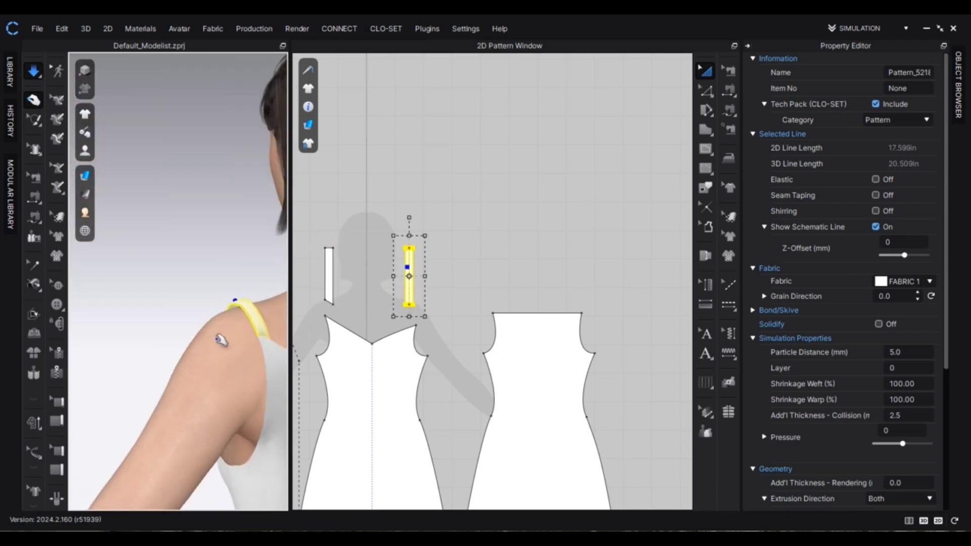
Check the fit of the simulated dress and both straps from the front
scroll(214, 336, "down", 3)
right_click_drag(221, 338, 216, 233)
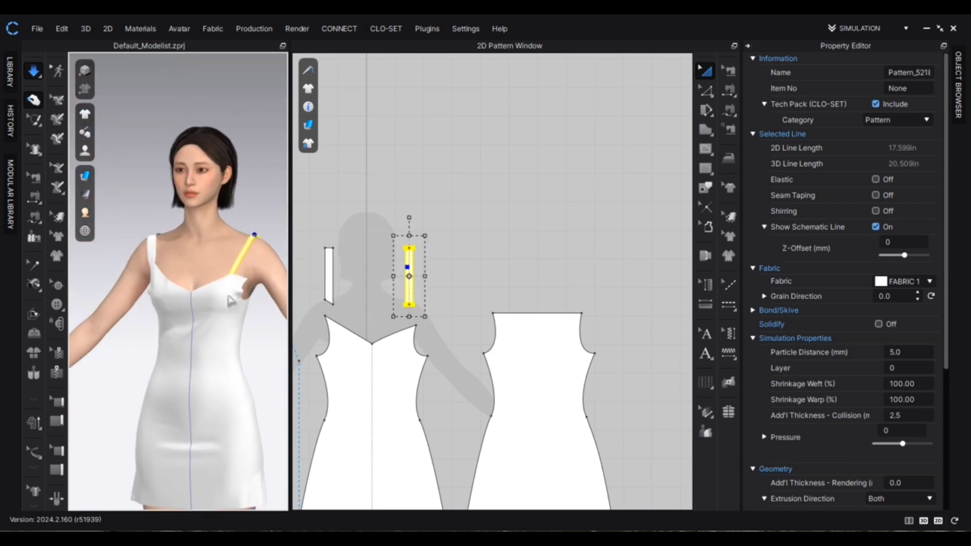
left_click(158, 216)
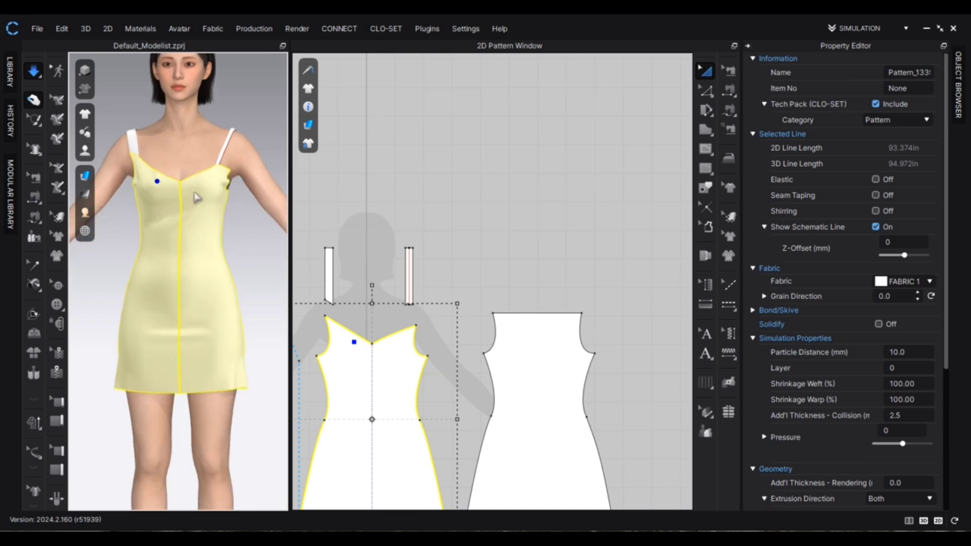
right_click_drag(159, 216, 141, 216)
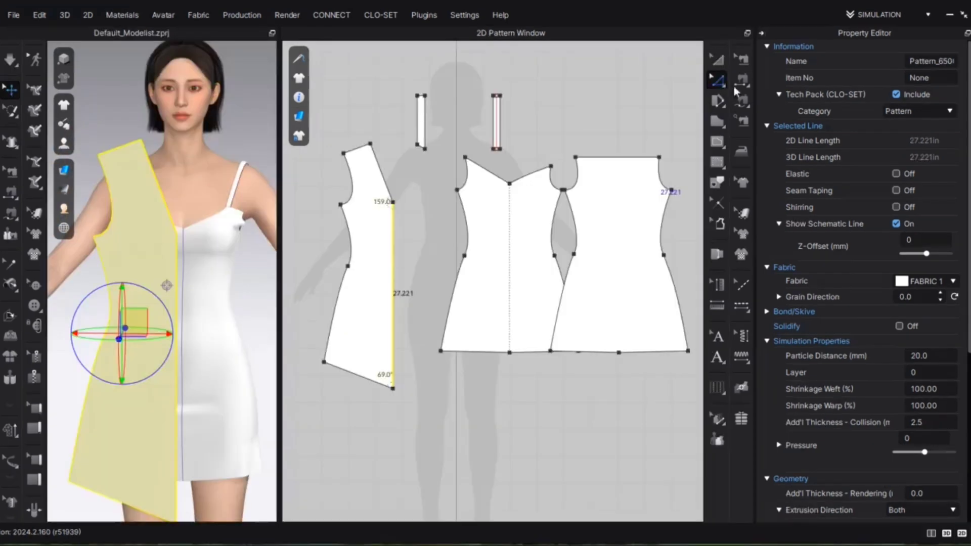
Overlap the slanted panel and front pattern at the avatar's centre in 2D, and move both straps above the back pattern
left_click(718, 60)
left_click_drag(379, 194, 448, 199)
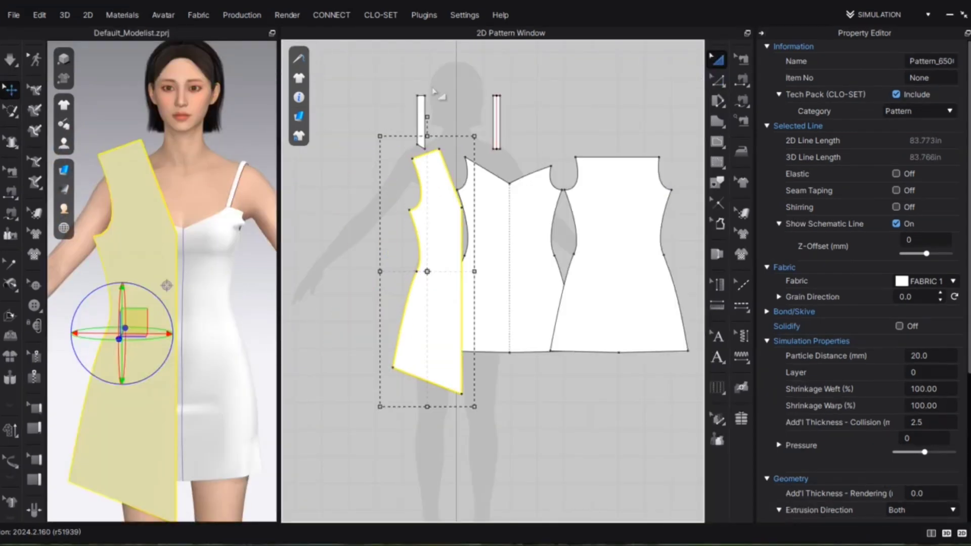
left_click_drag(403, 76, 662, 107)
left_click_drag(484, 211, 430, 217)
scroll(461, 205, "up", 5)
scroll(508, 175, "up", 5)
scroll(511, 182, "down", 8)
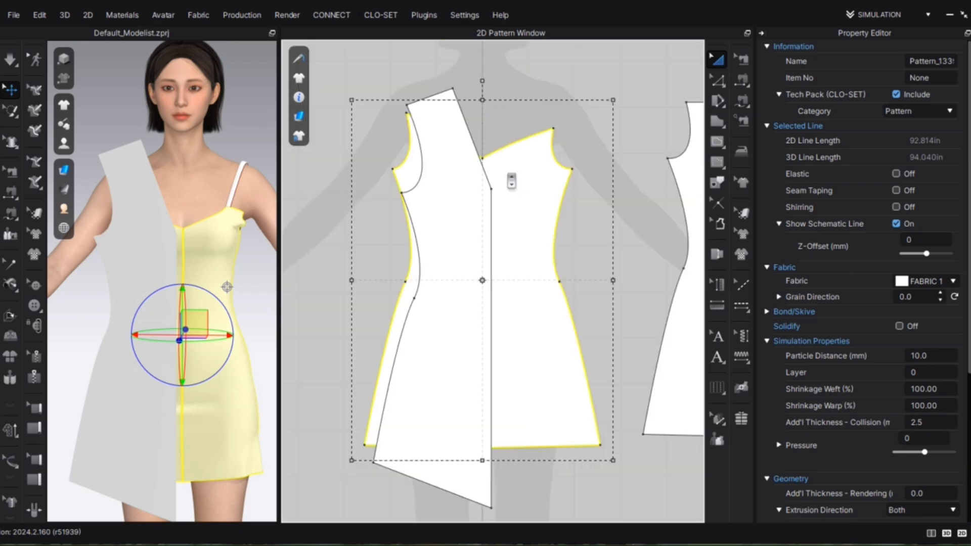
Reposition the slanted panel on the front's V-neck and shift its long straight edge slightly past the centre line
left_click(616, 223)
left_click_drag(483, 183, 474, 162)
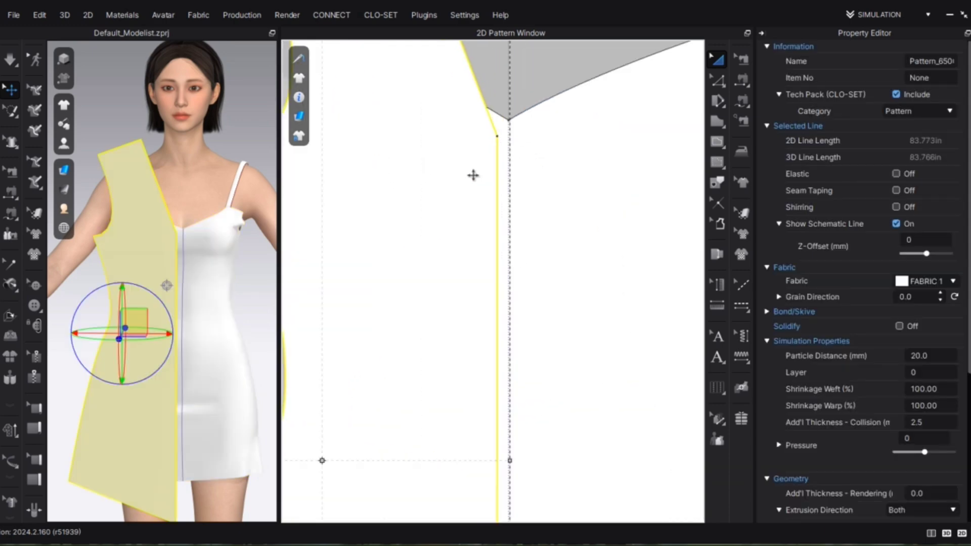
key("z")
left_click(478, 235)
left_click_drag(488, 239, 498, 239)
Move the slanted panel closer to the front of the avatar in 3D
right_click_drag(169, 219, 295, 216)
scroll(217, 243, "up", 2)
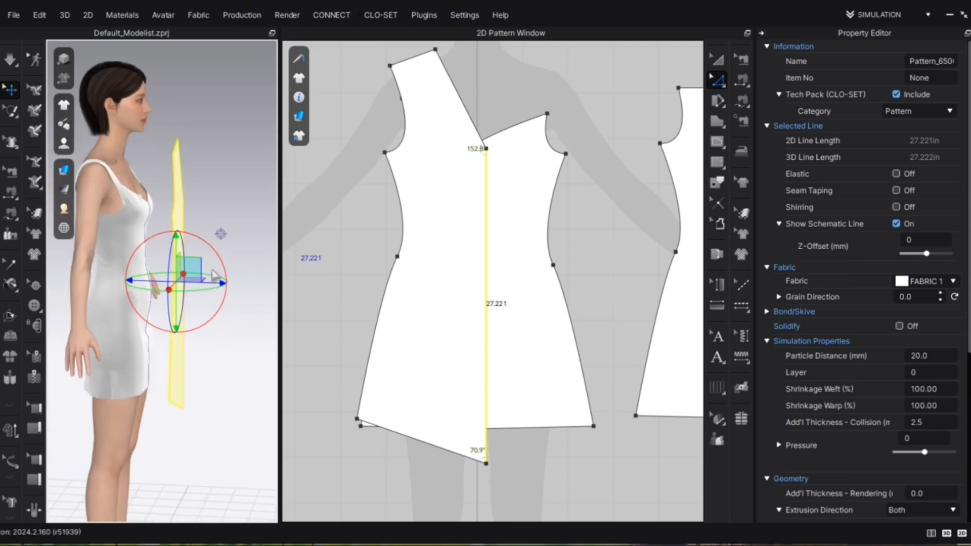
left_click_drag(197, 276, 168, 275)
right_click_drag(168, 276, 1, 267)
middle_click_drag(230, 226, 178, 248)
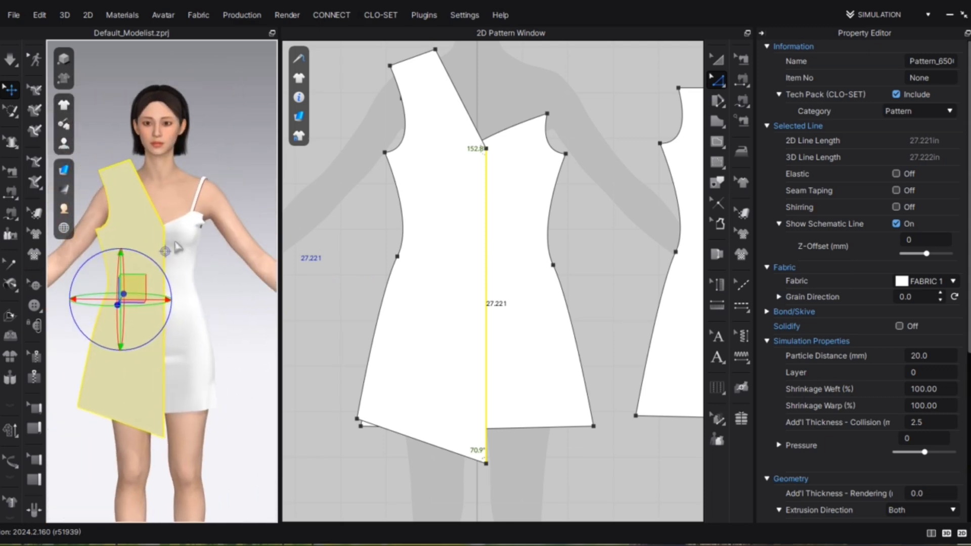
Curve the slanted panel's neckline edge inward, making it about 9.83 in long
scroll(418, 242, "up", 4)
scroll(445, 192, "down", 5)
left_click(713, 85)
left_click(740, 138)
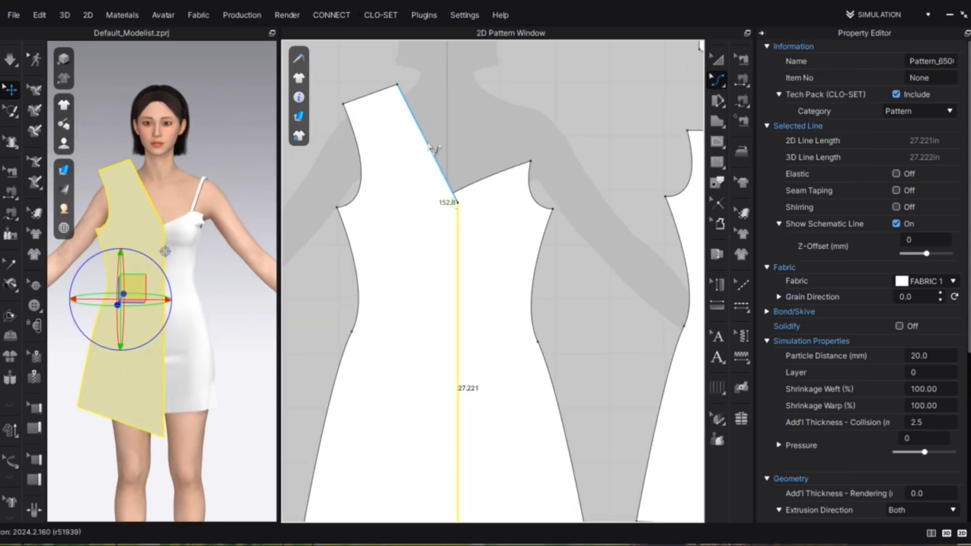
left_click_drag(429, 145, 417, 153)
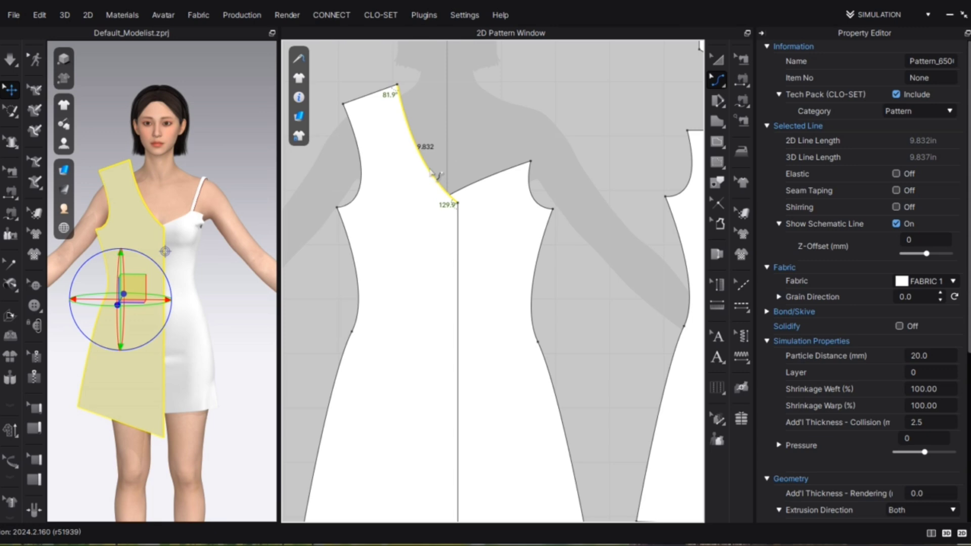
Start a one-shoulder polygon pattern along the slanted panel's armhole and shoulder, curving the neckline about 11.6 in to the front's opposite corner
key("a")
scroll(474, 173, "down", 5)
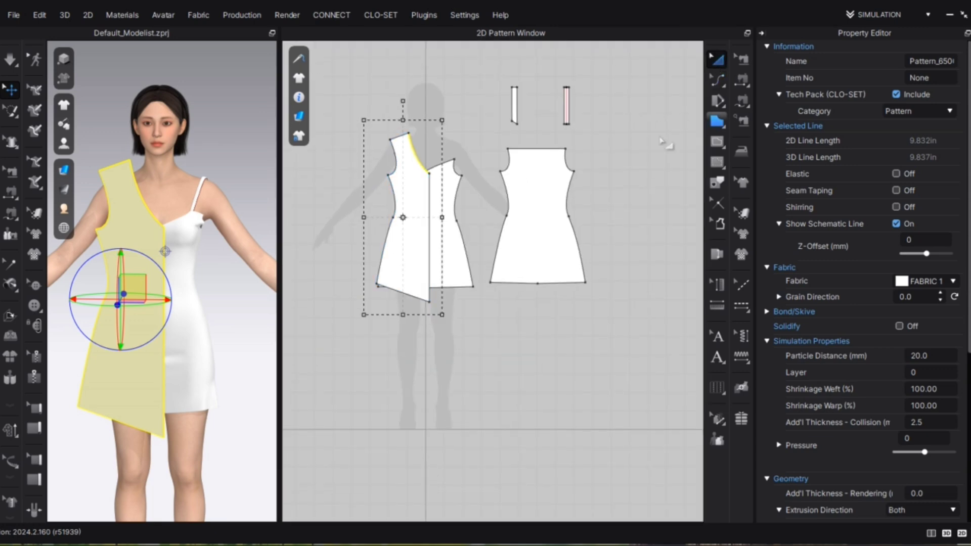
scroll(537, 193, "up", 1)
key("h")
middle_click_drag(372, 172, 406, 195)
scroll(407, 197, "up", 3)
left_click(407, 198)
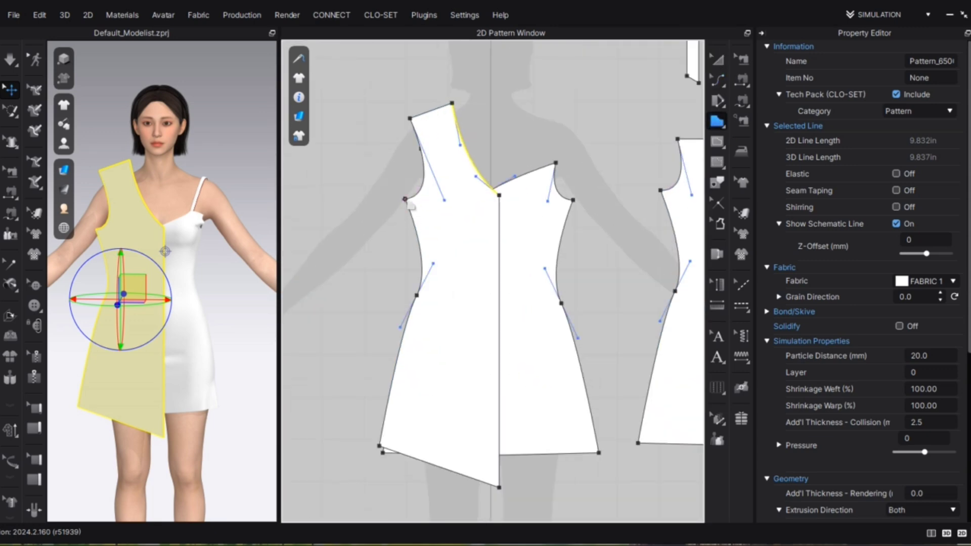
scroll(411, 167, "down", 4)
left_click_drag(406, 153, 391, 101)
scroll(392, 106, "up", 3)
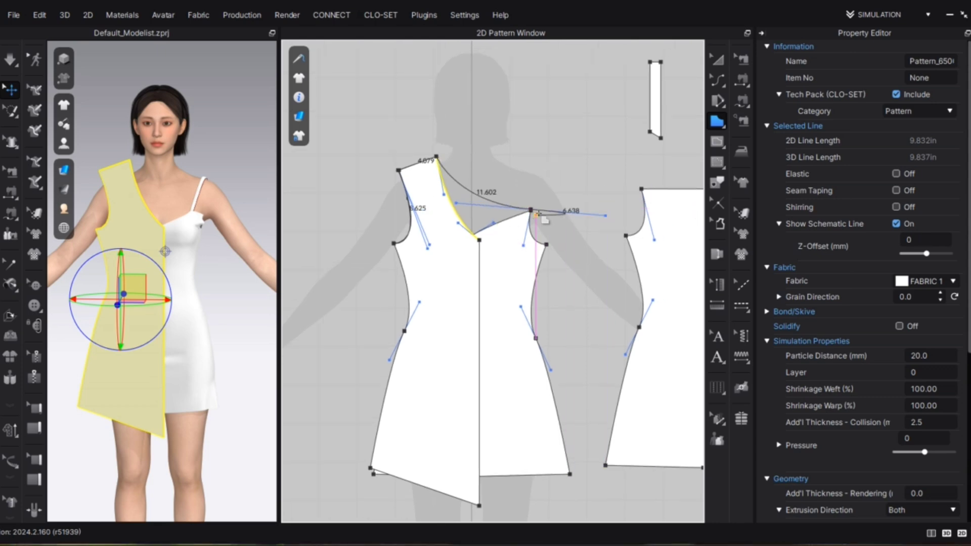
scroll(543, 218, "down", 4)
scroll(506, 215, "up", 3)
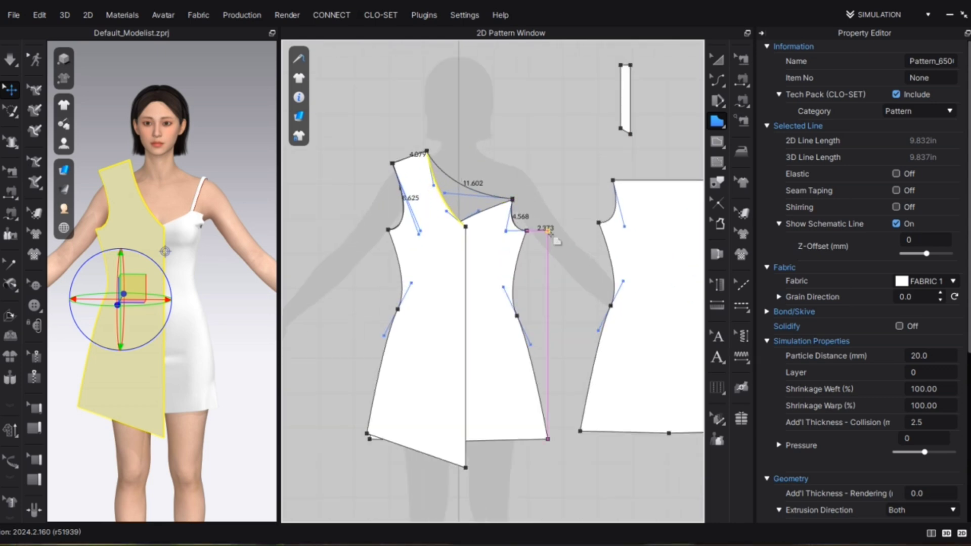
Continue the polygon along the front's opposite armhole, side and hem, and close it up the other side at the underarm
left_click(527, 231)
scroll(527, 228, "down", 2)
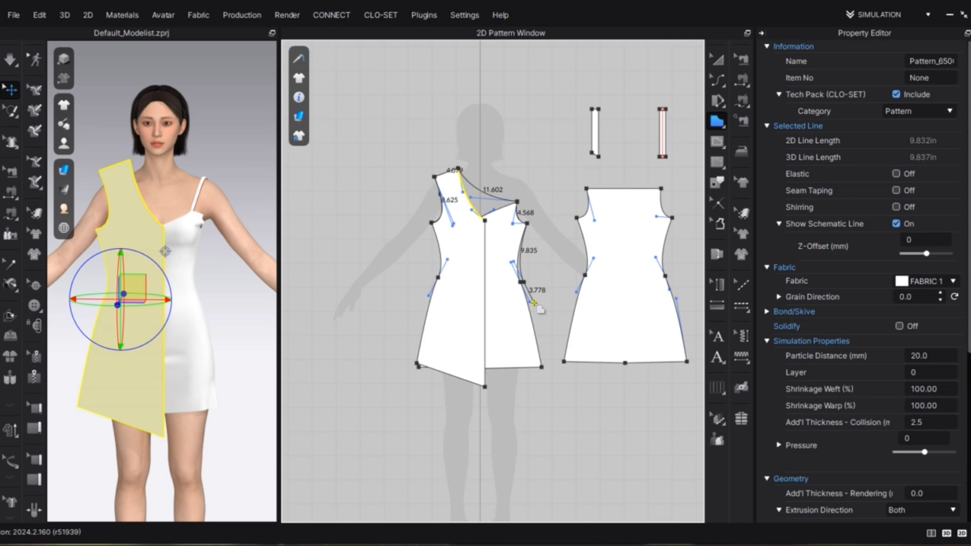
scroll(515, 282, "up", 3)
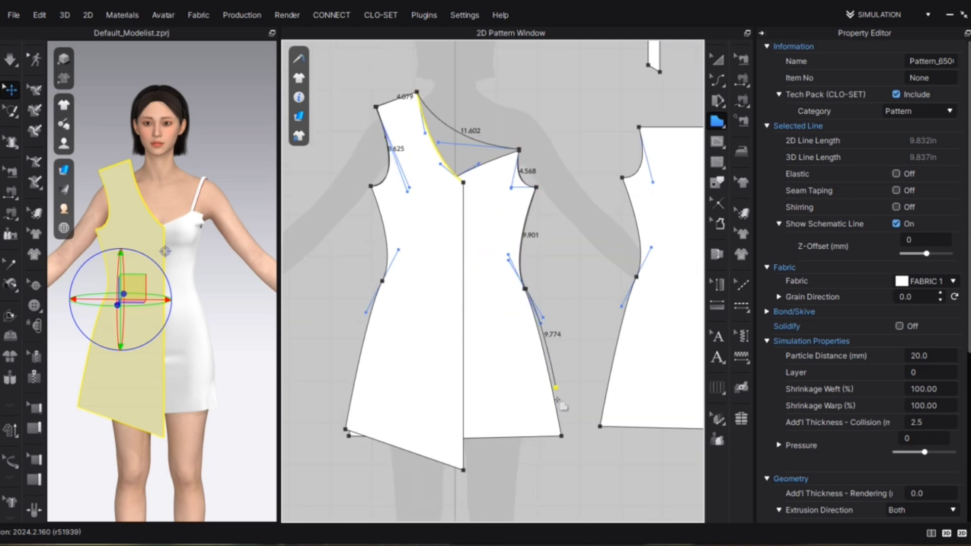
left_click(562, 436)
scroll(562, 436, "down", 2)
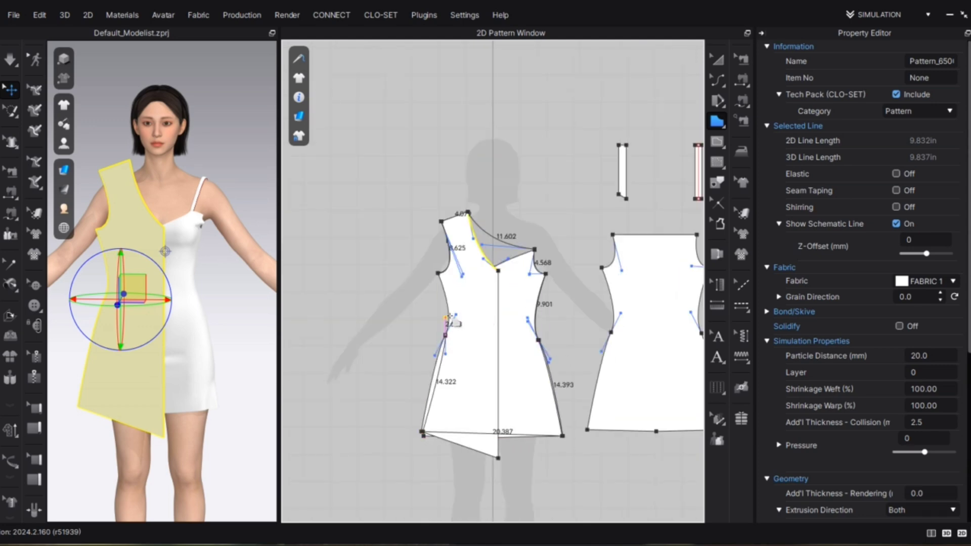
left_click(438, 273)
Move the two hem corners of the new one-shoulder pattern to match the hem corners of the front
left_click(717, 81)
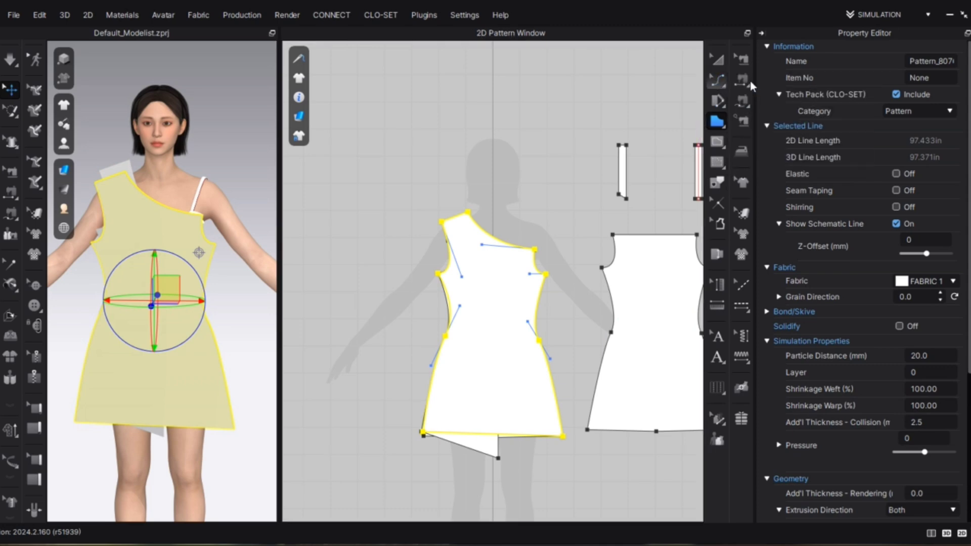
left_click(752, 87)
scroll(420, 431, "up", 8)
left_click_drag(485, 435, 460, 440)
scroll(461, 440, "down", 8)
scroll(683, 401, "up", 6)
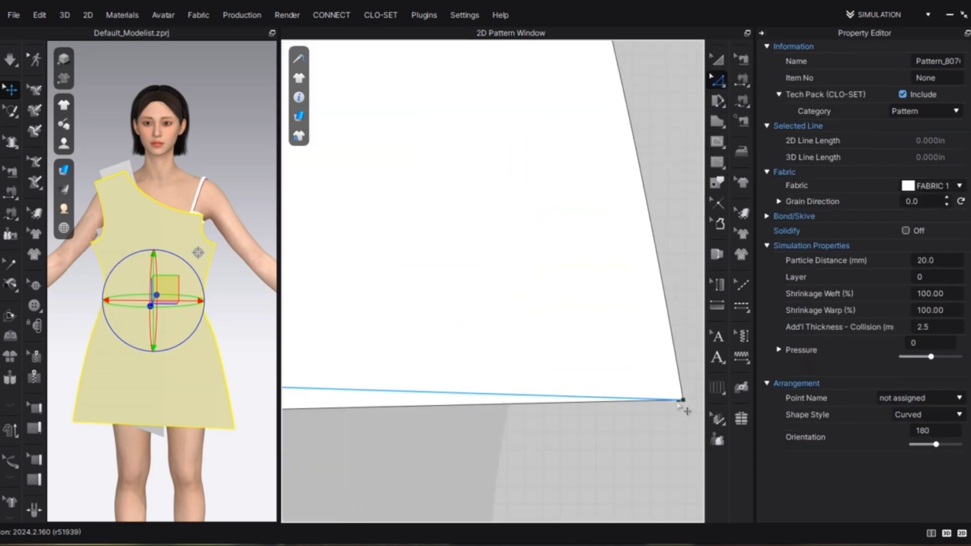
scroll(680, 392, "down", 6)
scroll(683, 387, "up", 2)
mouse_move(664, 385)
left_mouse_down()
mouse_move(493, 387)
mouse_move(673, 388)
left_mouse_up()
scroll(664, 383, "down", 5)
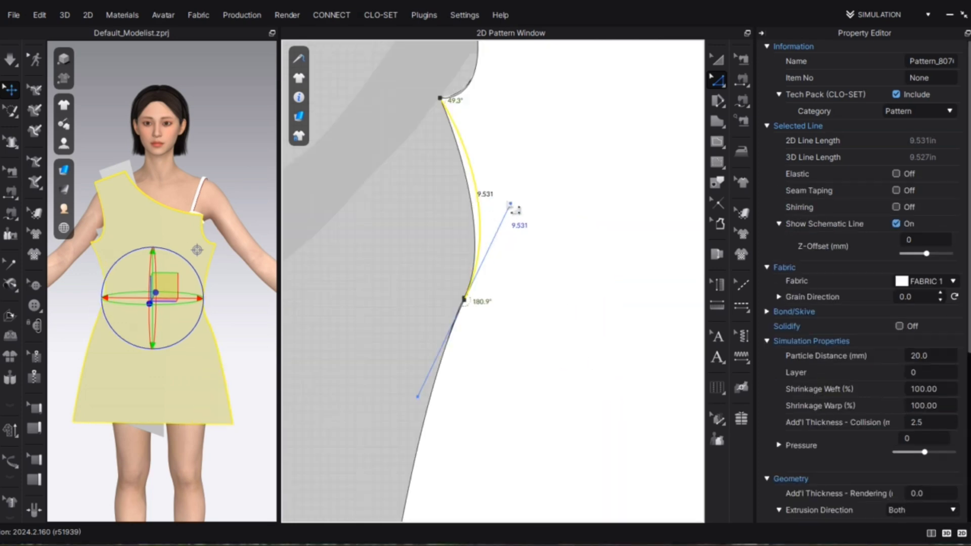
Reshape the waist curve on the new pattern's side edge to follow the pattern beneath it
left_click_drag(511, 204, 498, 215)
scroll(442, 417, "down", 1)
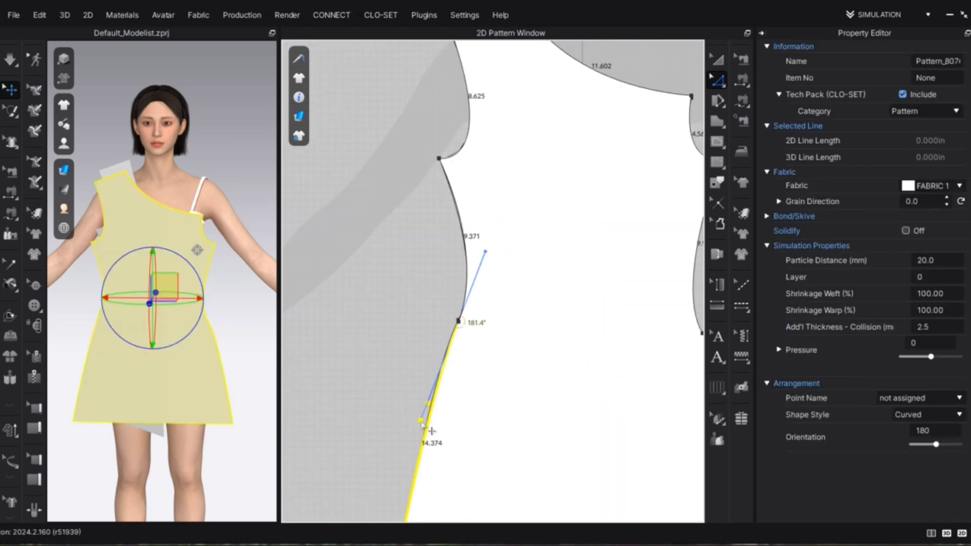
scroll(436, 354, "down", 5)
left_click(495, 246)
scroll(452, 370, "up", 5)
scroll(433, 404, "down", 5)
Move the new one-shoulder pattern behind the avatar in 3D and check it from the back
right_click_drag(205, 237, 61, 248)
left_click_drag(155, 267, 261, 266)
right_click_drag(253, 268, 372, 268)
left_click(373, 268)
right_click_drag(203, 268, 33, 268)
right_click_drag(263, 237, 203, 223)
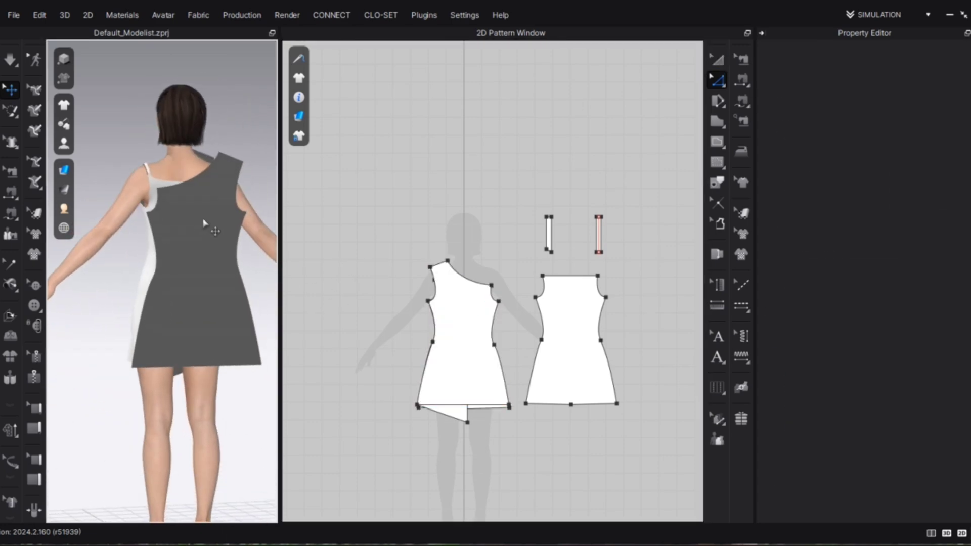
Flip the new one-shoulder back panel horizontally and flip its normal
right_click(203, 223)
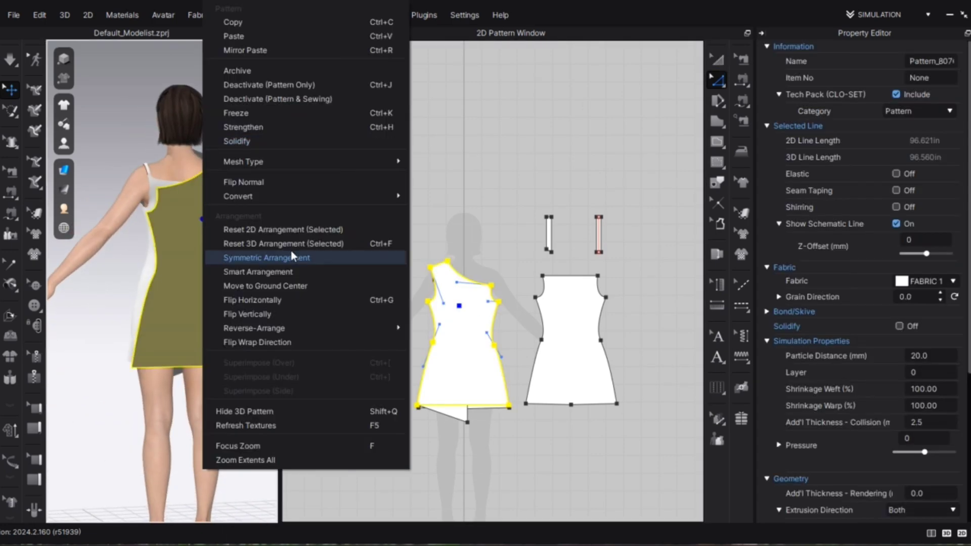
left_click(264, 301)
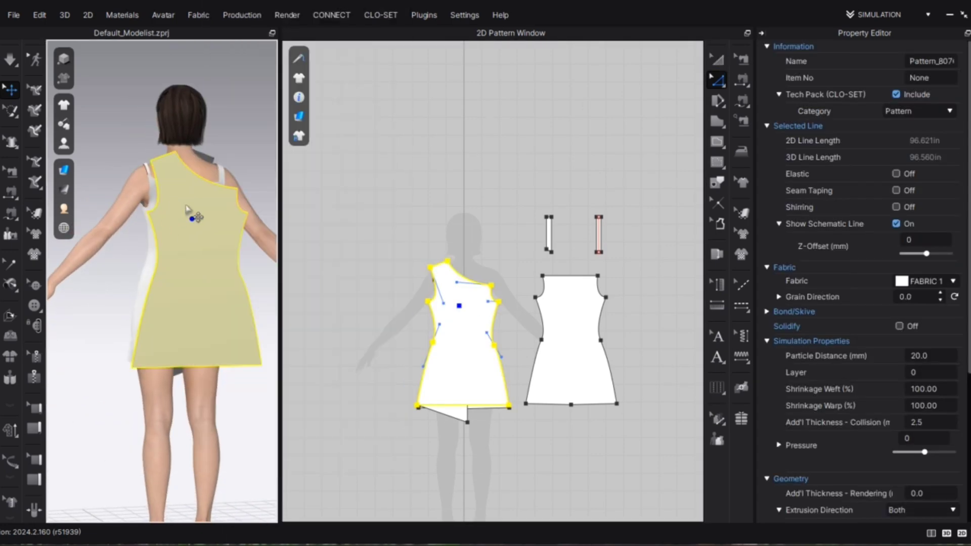
right_click(191, 238)
left_click(207, 182)
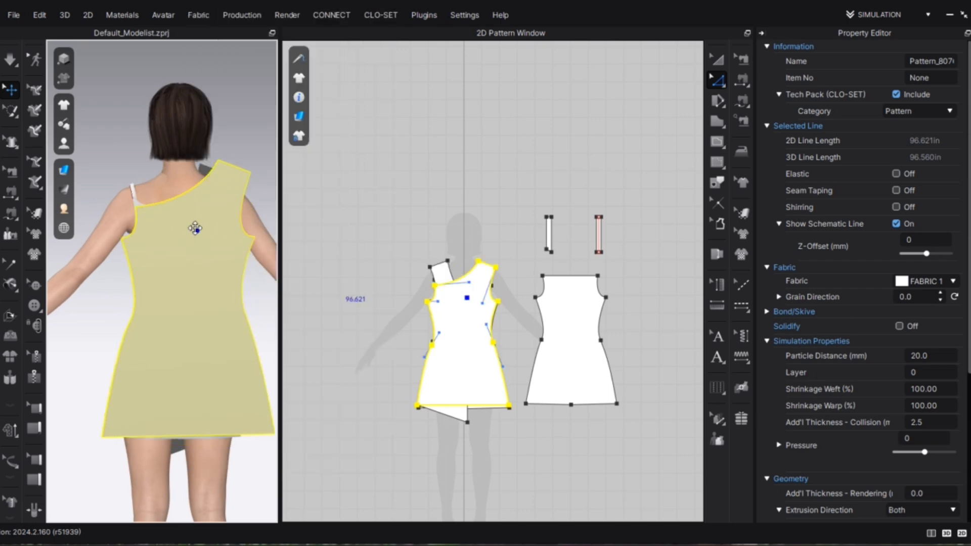
Sew the slanted panel's upper and lower side edges to the matching edges of the one-shoulder back panel
right_click_drag(195, 228, 585, 182)
key("n")
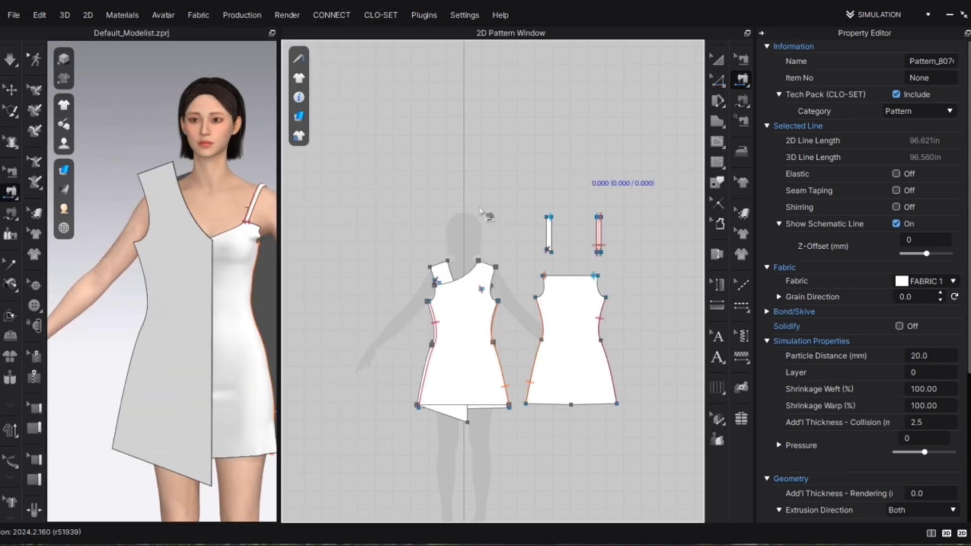
scroll(212, 243, "up", 3)
right_click_drag(182, 238, 230, 235)
left_click(194, 305)
left_click(146, 310)
left_click(181, 369)
left_click(137, 356)
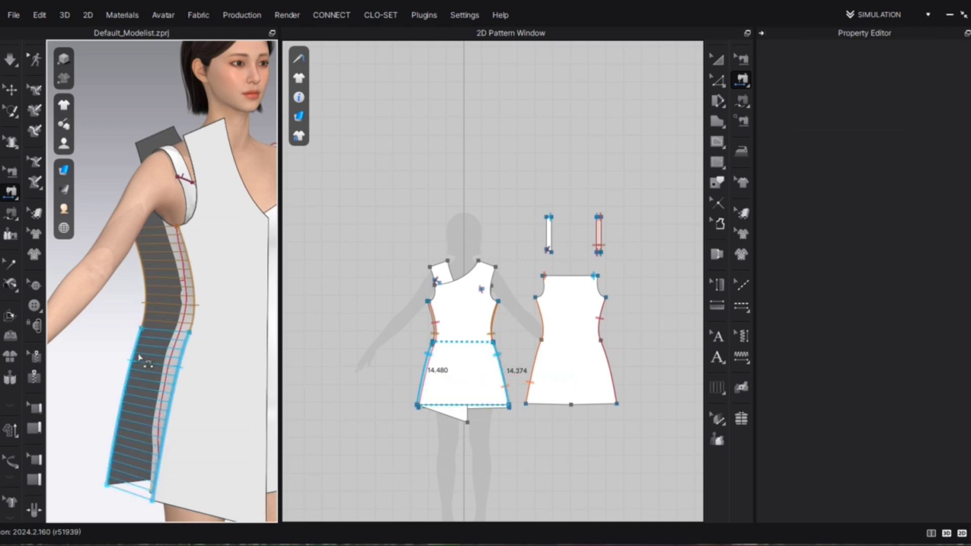
Sew the inner front's upper and lower side edges to the same side of the one-shoulder back panel
left_click(192, 286)
left_click(184, 283)
left_click(147, 283)
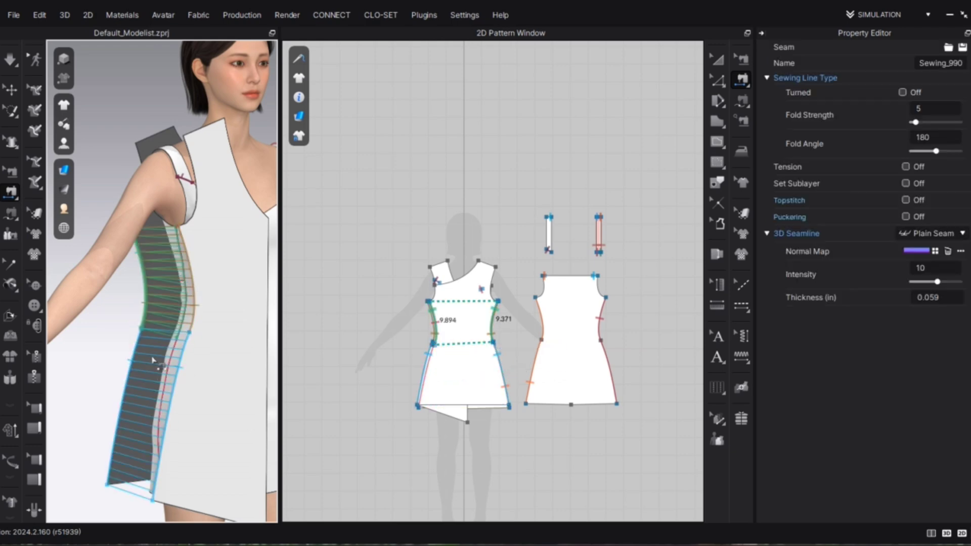
left_click(134, 358)
left_click(167, 374)
Spread the overlapping patterns apart in 2D, moving the one-shoulder back and the slanted panel to opposite sides of the front
right_click_drag(174, 375, 237, 377)
left_click(718, 59)
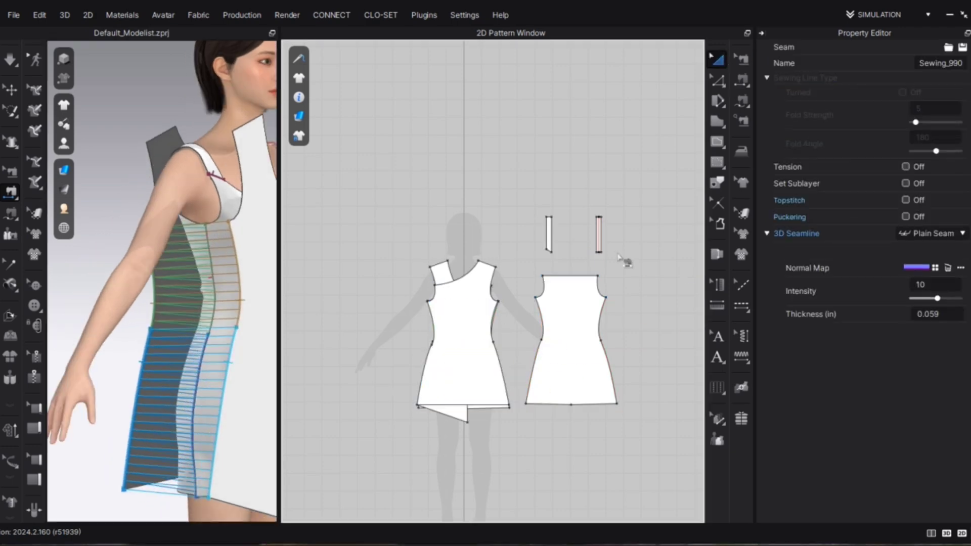
left_click_drag(467, 319, 497, 318)
left_click_drag(431, 379, 361, 379)
Select the lower side seam joining the front and one-shoulder back, and adjust its ends at the hem corners
left_click(742, 59)
left_click(137, 400)
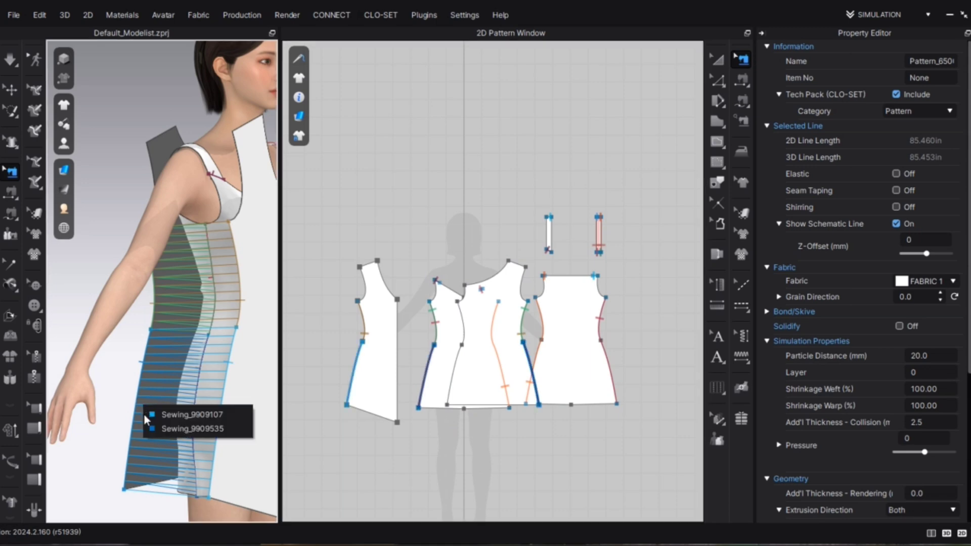
left_click(147, 416)
left_click(138, 416)
left_click(155, 447)
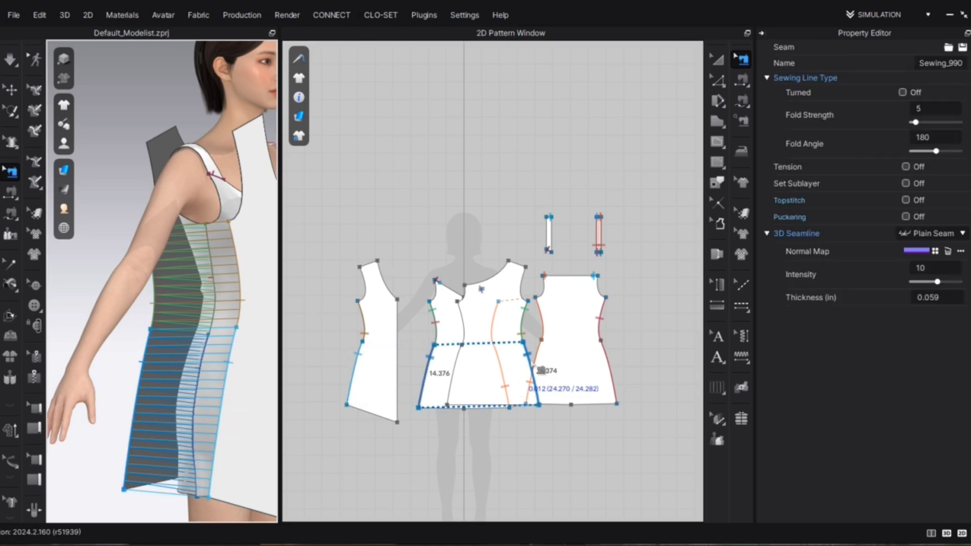
scroll(436, 355, "up", 5)
scroll(402, 469, "up", 6)
left_click_drag(380, 497, 383, 500)
scroll(457, 430, "down", 8)
scroll(583, 417, "up", 5)
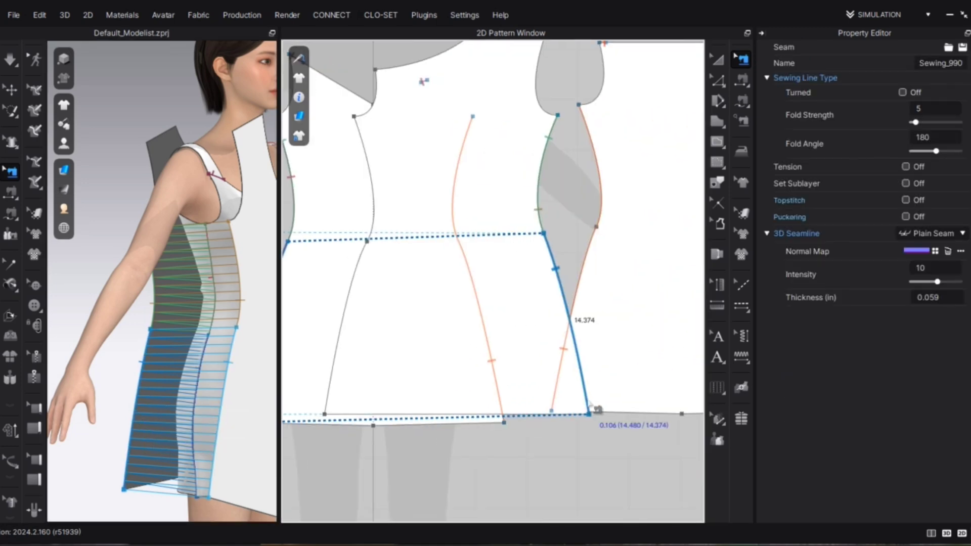
scroll(590, 404, "up", 4)
left_click_drag(589, 425, 595, 427)
scroll(627, 412, "down", 6)
Move the one-shoulder back panel above the front pattern in the 2D layout
left_click(717, 60)
scroll(552, 319, "down", 4)
left_click_drag(534, 303, 506, 150)
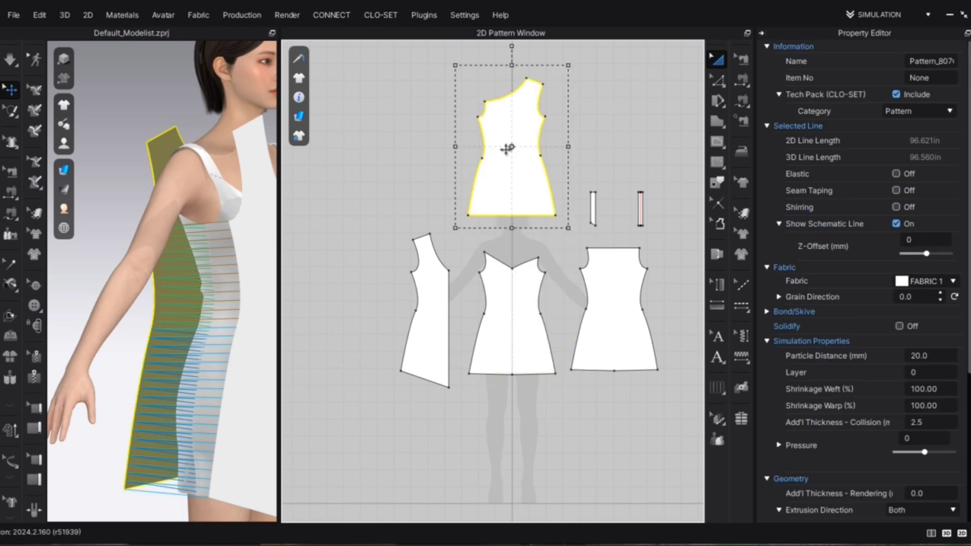
Examine the overlapping lower side seams joining the inner front, slanted panel and one-shoulder back, checking where their ends meet the hem corners
left_click(482, 282)
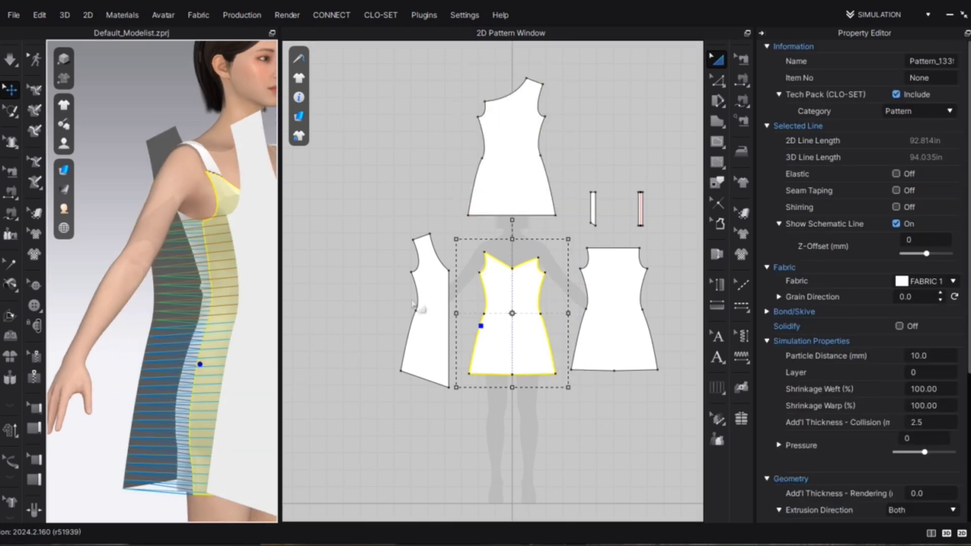
left_click(742, 59)
scroll(417, 332, "up", 2)
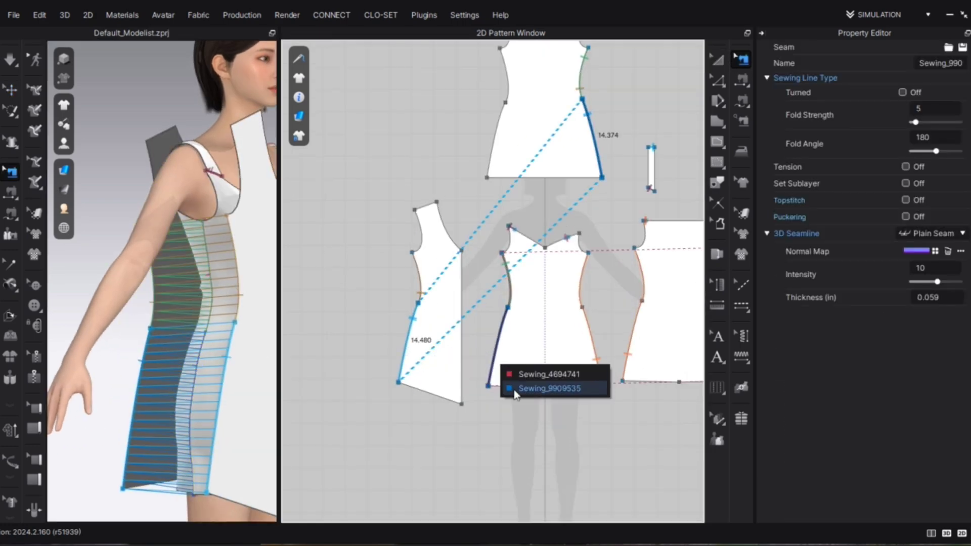
scroll(506, 373, "up", 5)
scroll(544, 315, "down", 2)
scroll(611, 262, "down", 2)
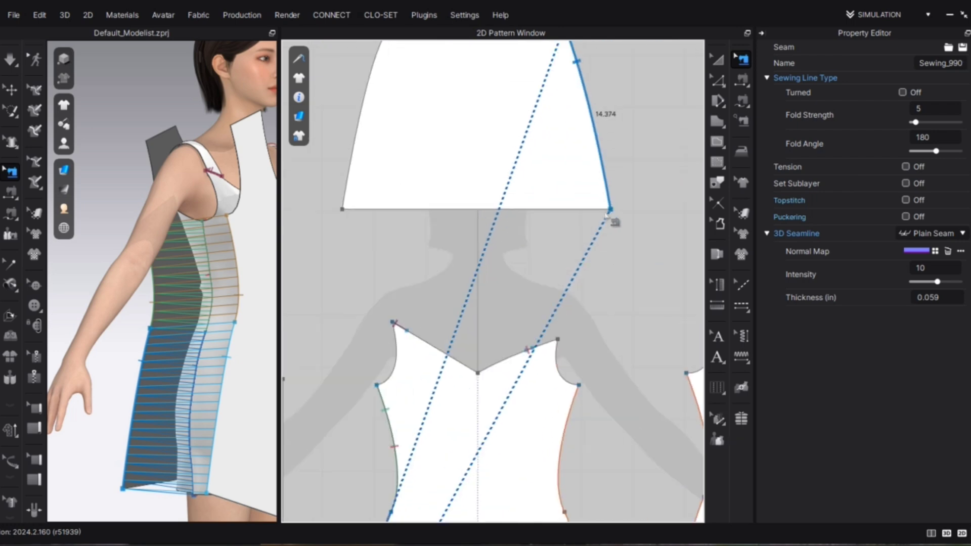
scroll(612, 263, "down", 4)
scroll(157, 355, "down", 2)
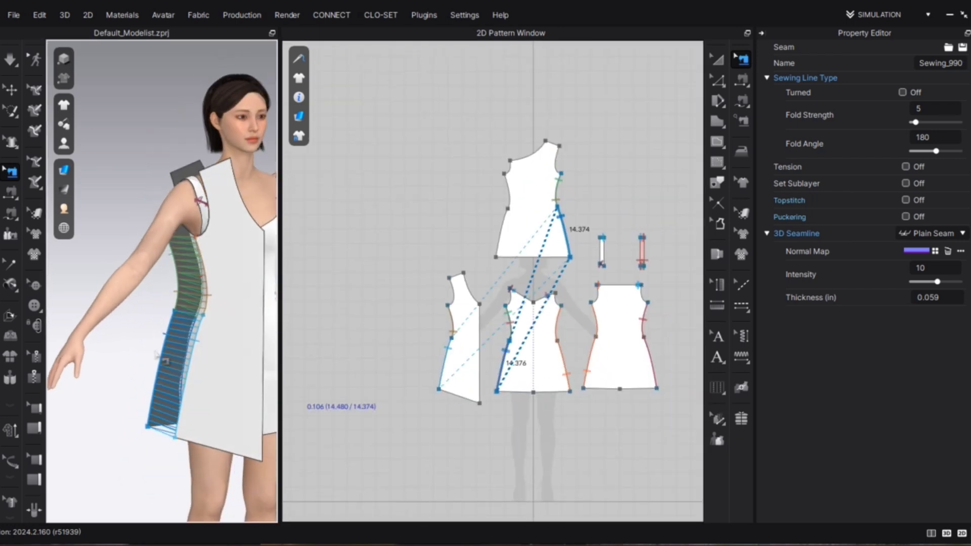
scroll(206, 357, "down", 2)
Sew the inner front's open upper and lower side edges to the matching edges on the one-shoulder back's other side
right_click_drag(206, 357, 133, 349)
left_click(741, 80)
left_click(211, 269)
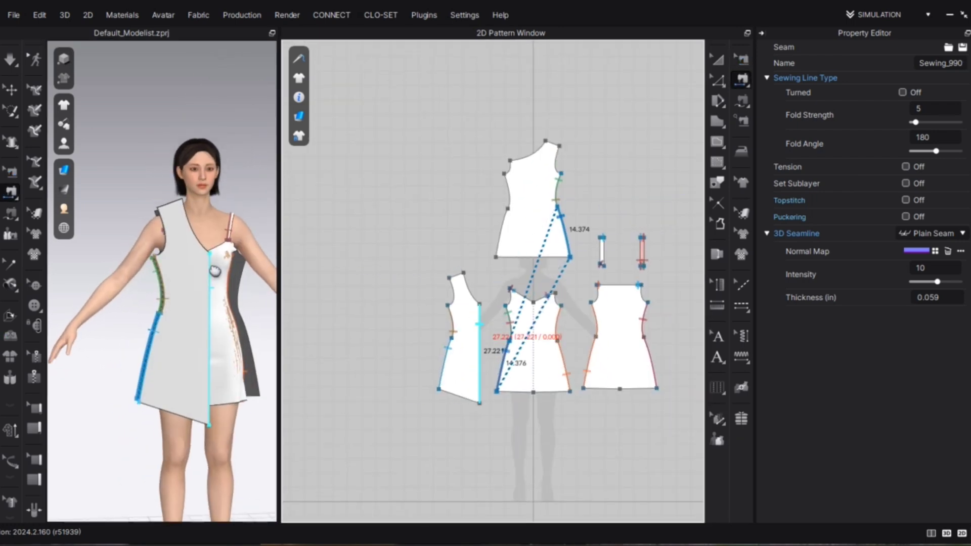
right_click_drag(214, 268, 157, 276)
left_click(211, 268)
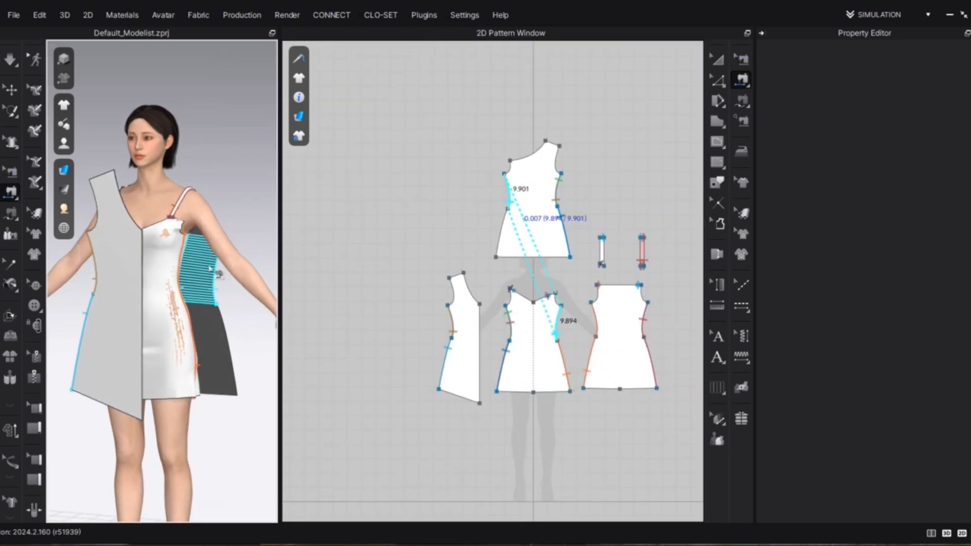
left_click(121, 334)
left_click(230, 339)
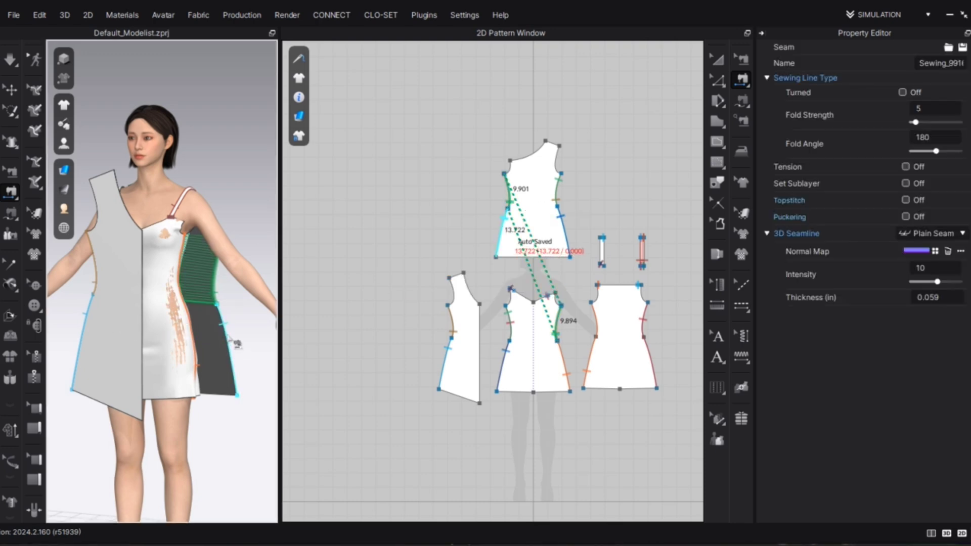
left_click(230, 337)
left_click(193, 331)
Sew the slanted front panel's shoulder edge to the shoulder edge of the one-shoulder back
right_click_drag(230, 340, 101, 238)
left_click(98, 230)
left_click(118, 227)
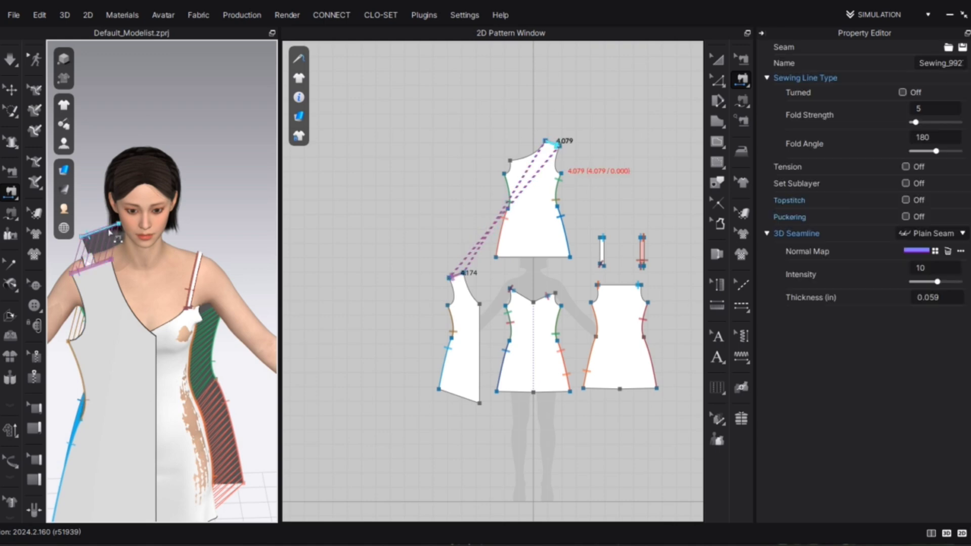
Set the particle distance of the one-shoulder back and slanted front panel to 10 mm and simulate the dress
key("a")
left_click(549, 203)
left_click(947, 357)
type("10")
key("Return")
left_click(473, 324)
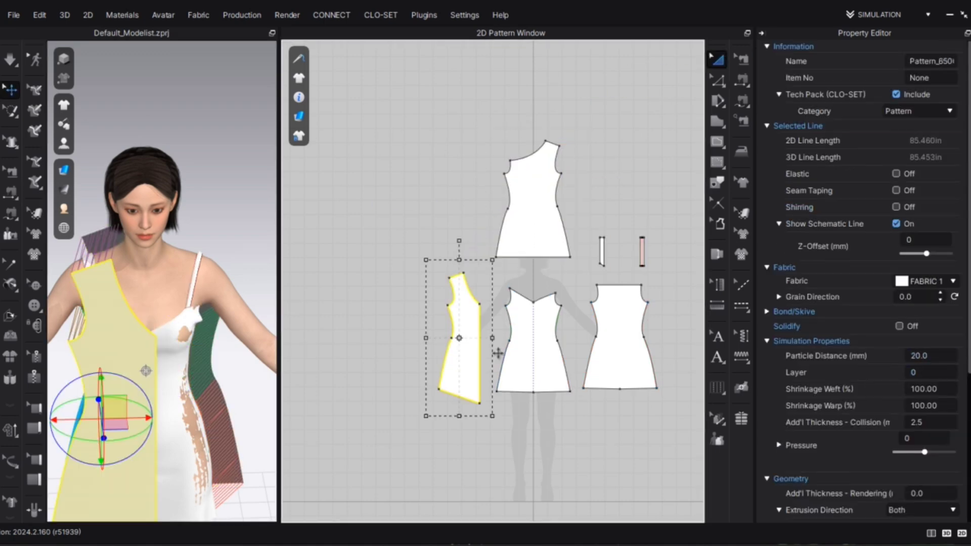
left_click(943, 354)
key("space")
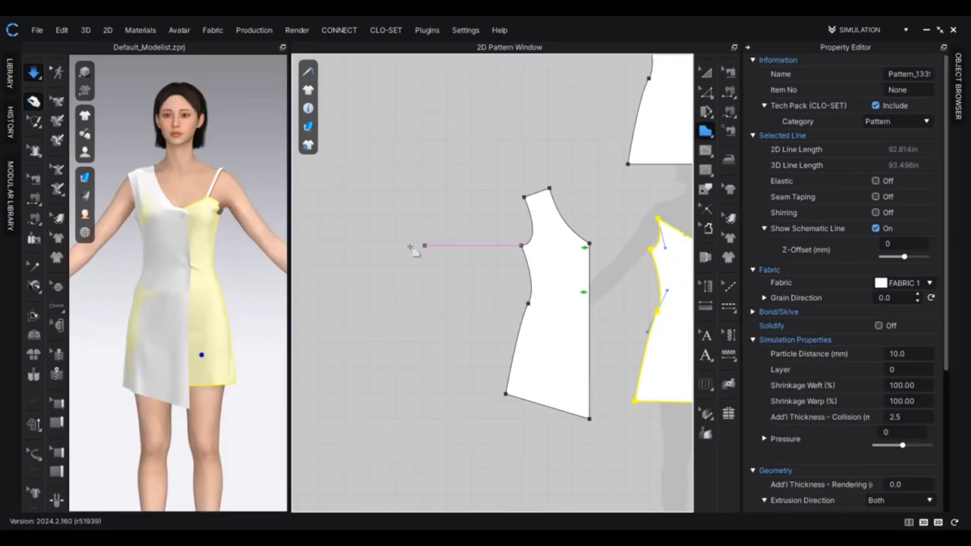
Draw a half sleeve about 22.9 in long and 6.3 in wide with a curved cap, and unfold it along its long straight edge
scroll(410, 247, "up", 3)
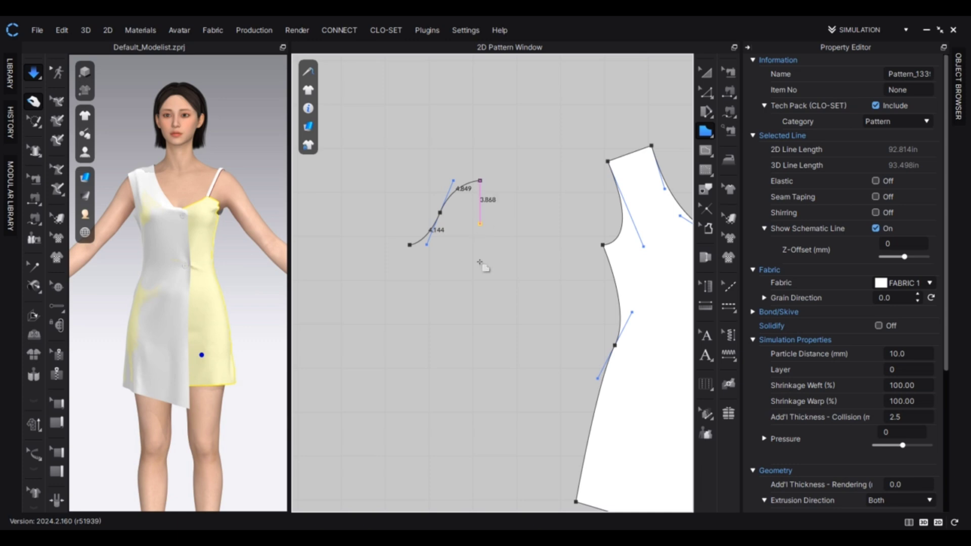
scroll(479, 262, "down", 3)
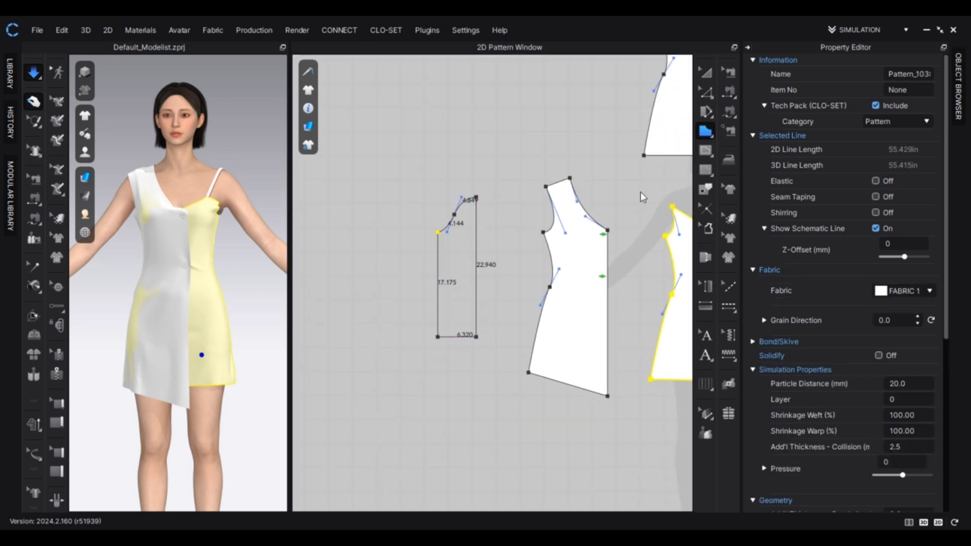
key("z")
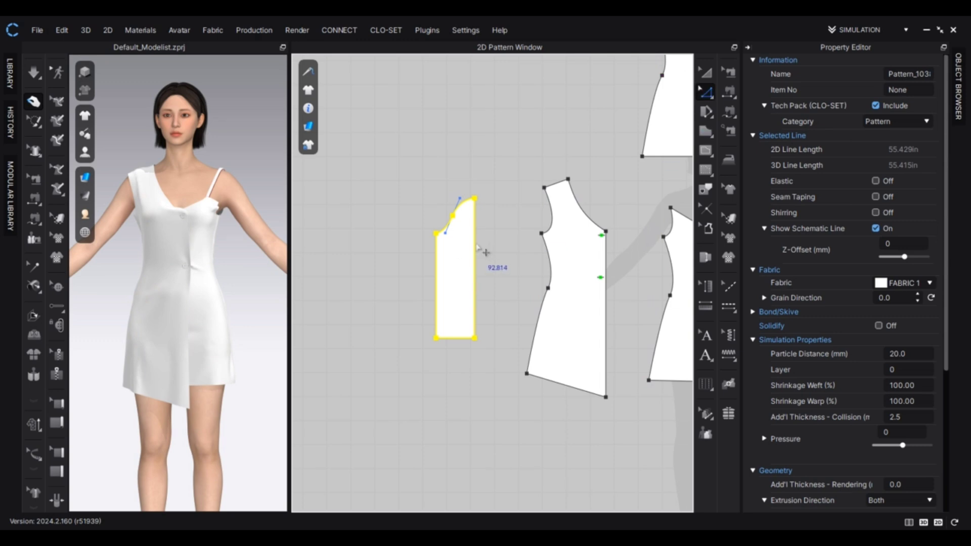
right_click(475, 245)
left_click(514, 426)
scroll(147, 206, "down", 4)
Place the sleeve around the avatar's right arm using the outer arm arrangement point
left_click_drag(290, 219, 422, 222)
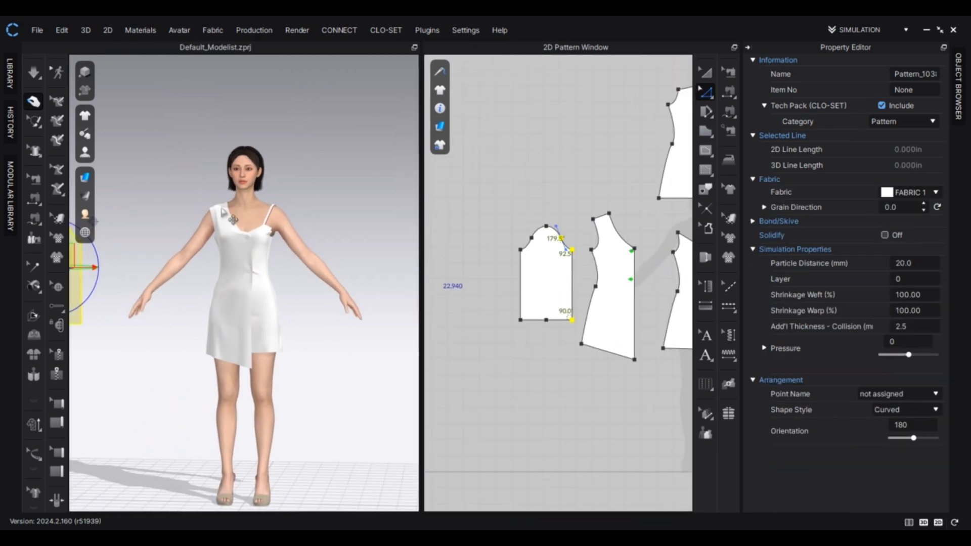
scroll(149, 220, "up", 2)
middle_click_drag(148, 220, 283, 212)
mouse_move(90, 153)
left_click(195, 193)
scroll(239, 251, "up", 3)
right_click_drag(243, 254, 308, 276)
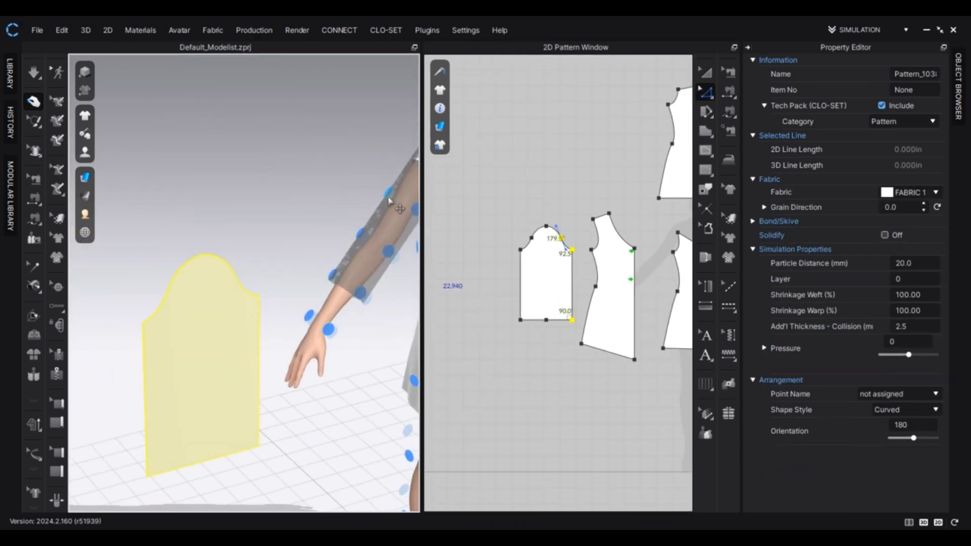
left_click(398, 194)
scroll(268, 199, "down", 5)
left_click(245, 216)
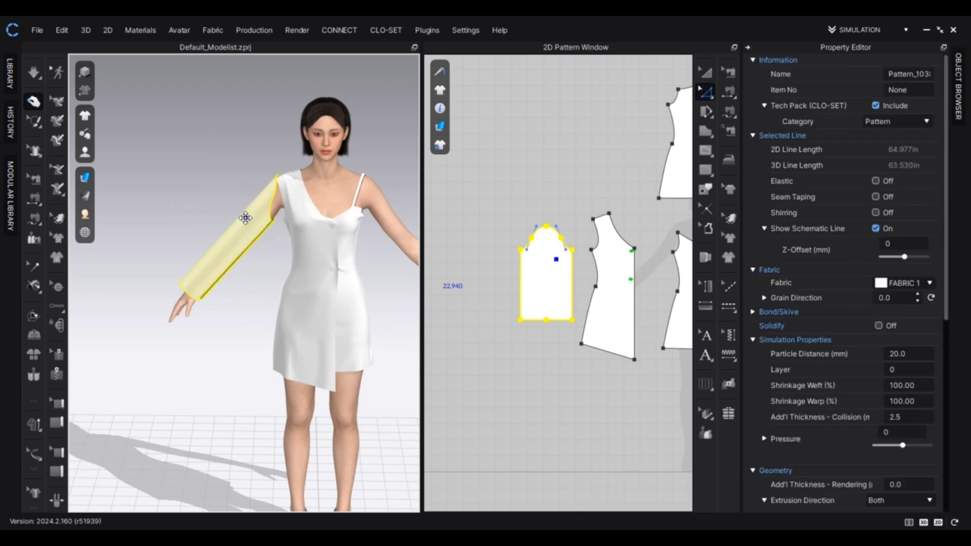
Straighten the lower segments of the sleeve cap between the cap curve and the underarm point on both sides
scroll(577, 278, "up", 5)
middle_click_drag(572, 273, 574, 229)
scroll(481, 290, "up", 3)
left_click_drag(482, 290, 508, 234)
scroll(509, 237, "down", 3)
left_click(613, 269)
left_click_drag(605, 272, 591, 241)
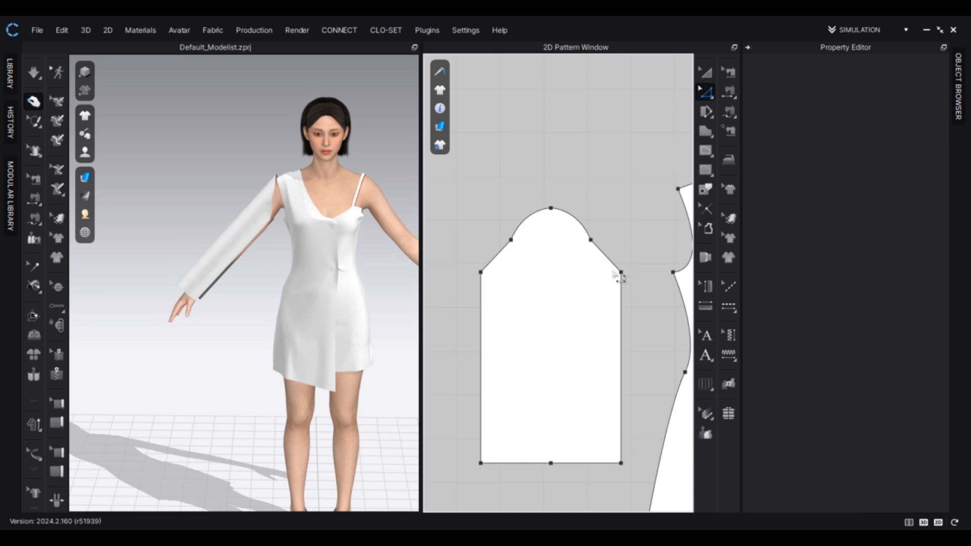
Sew the sleeve's two upper cap curves to the armholes of the slanted front panel and the one-shoulder back
left_click(729, 92)
left_click(575, 217)
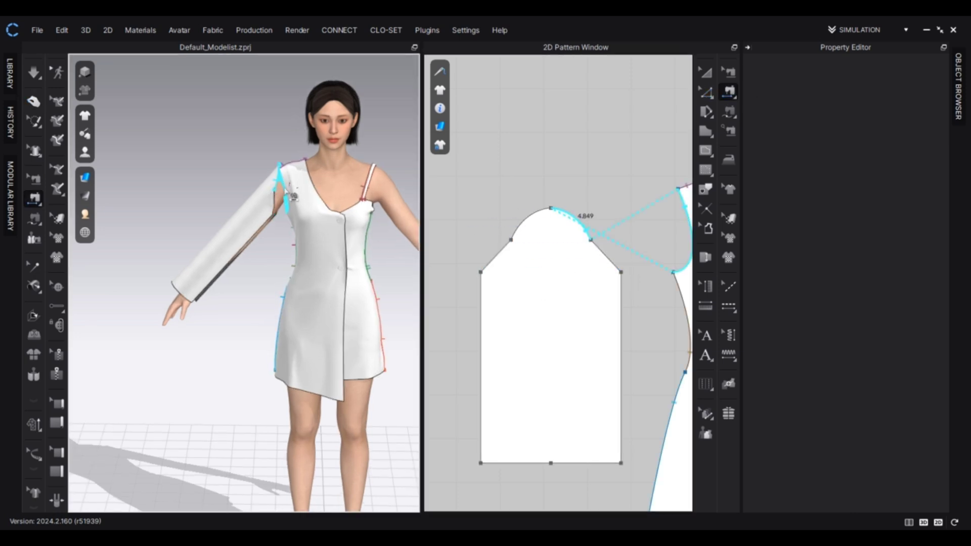
left_click(288, 205)
right_click_drag(114, 211, 245, 228)
scroll(245, 230, "up", 3)
left_click(160, 170)
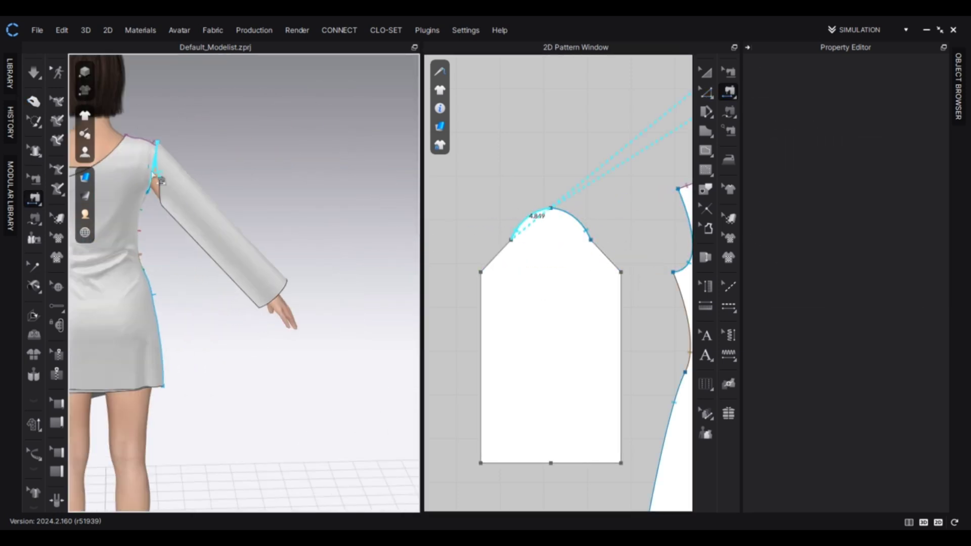
left_click(152, 176)
Adjust the end points of the sleeve seams along the armholes of the one-shoulder back and the slanted front panel
left_click(729, 72)
scroll(651, 203, "down", 3)
scroll(653, 208, "up", 5)
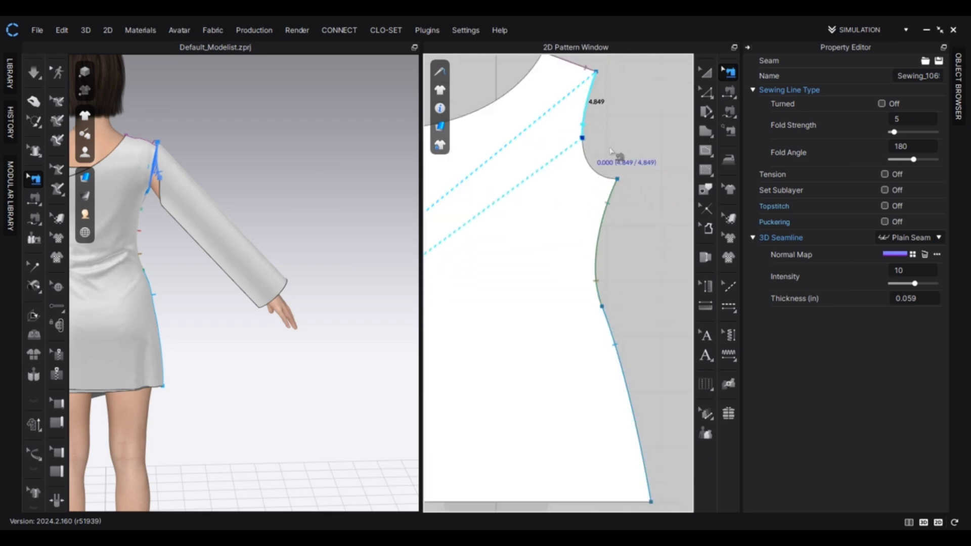
left_click_drag(611, 152, 610, 152)
scroll(612, 175, "down", 10)
right_click_drag(314, 212, 175, 190)
scroll(528, 255, "up", 6)
scroll(569, 286, "up", 5)
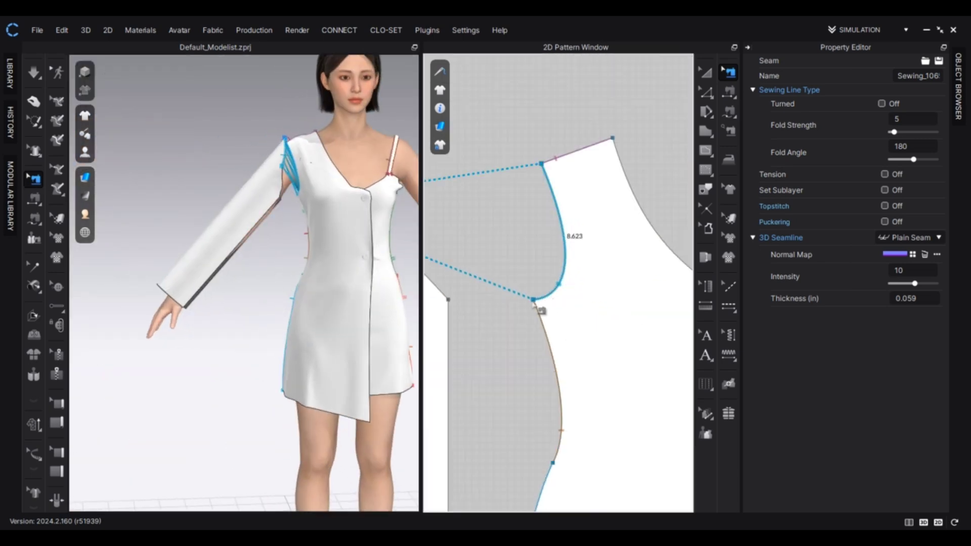
scroll(347, 243, "down", 3)
Set the sleeve's particle distance to 10 mm and simulate it on the arm
left_click(706, 72)
left_click(256, 219)
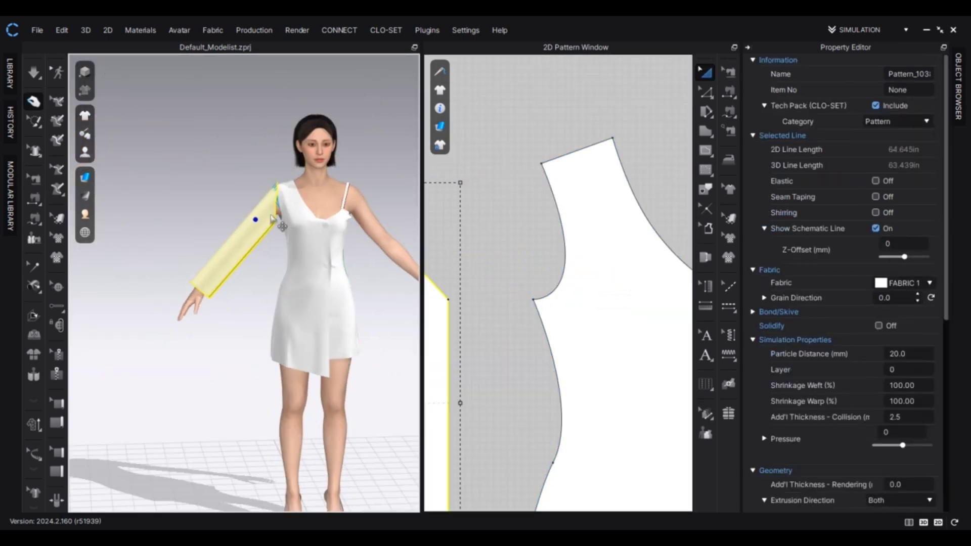
left_click(917, 355)
key("Return")
scroll(442, 248, "up", 2)
scroll(394, 236, "up", 1)
middle_click_drag(375, 226, 333, 219)
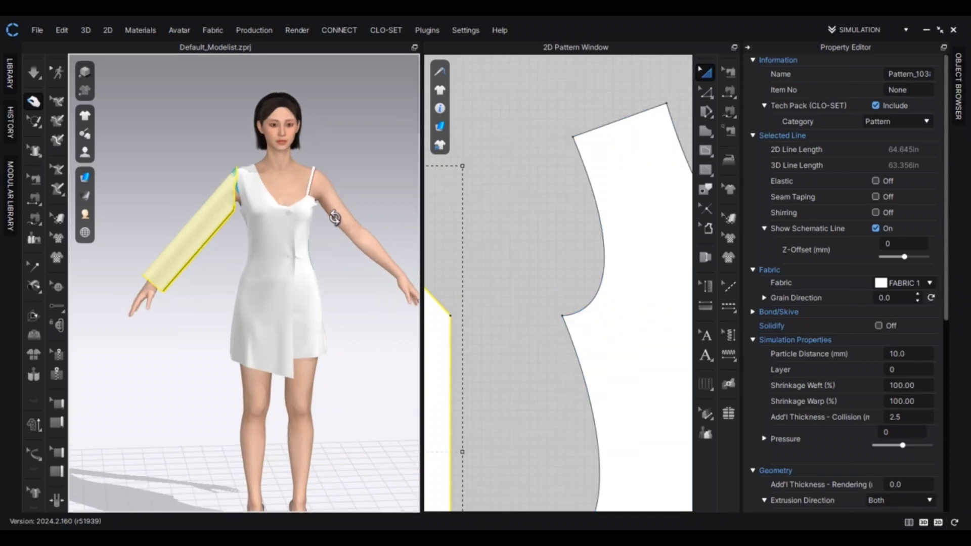
key("space")
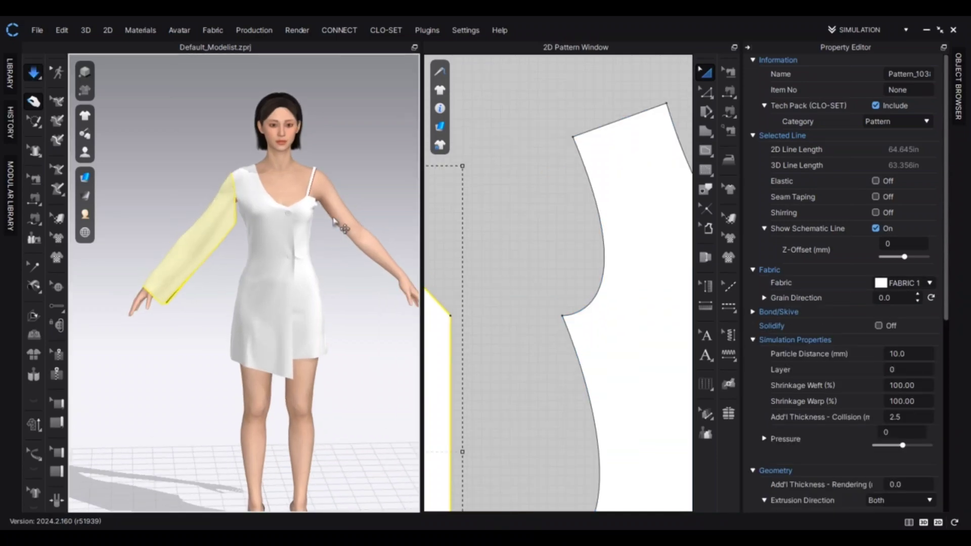
Stop the simulation and move the sleeve's two underarm points inward so the sleeve narrows toward the cap
scroll(470, 315, "down", 4)
middle_click_drag(572, 279, 682, 232)
key("space")
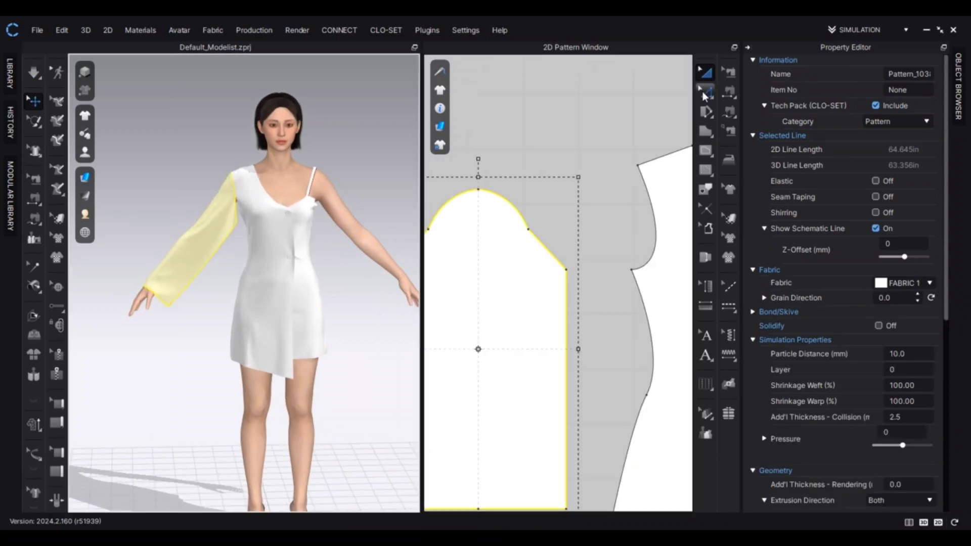
left_click(706, 92)
scroll(545, 267, "up", 3)
middle_click_drag(545, 267, 626, 214)
left_click_drag(653, 218, 631, 219)
scroll(637, 223, "down", 2)
middle_click_drag(637, 224, 645, 219)
left_click_drag(508, 217, 527, 217)
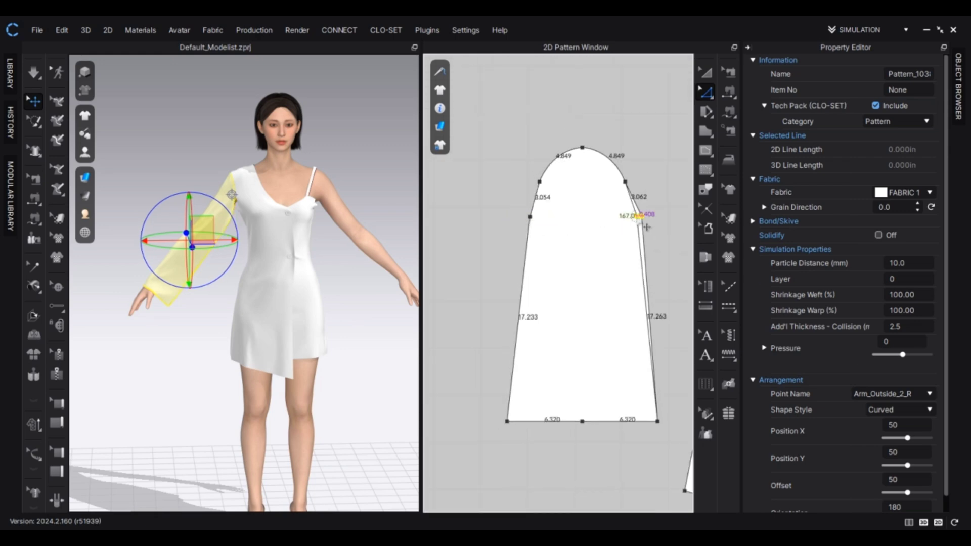
Fine-tune the positions of the sleeve's underarm points so both sides match
left_click_drag(638, 218, 637, 218)
scroll(629, 202, "up", 4)
left_click(633, 213)
scroll(627, 218, "down", 5)
left_click(520, 208)
scroll(515, 222, "up", 5)
scroll(515, 221, "down", 6)
Adjust the sleeve cap curve beside the top point to give the cap a rounder shape
left_click(569, 174)
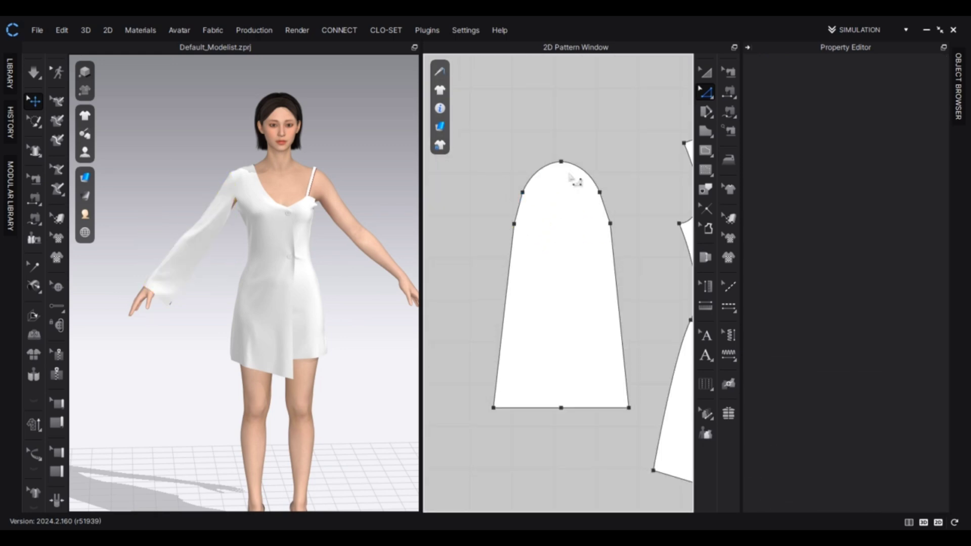
scroll(571, 177, "up", 3)
left_click(531, 203)
left_click(553, 155)
left_click(613, 132)
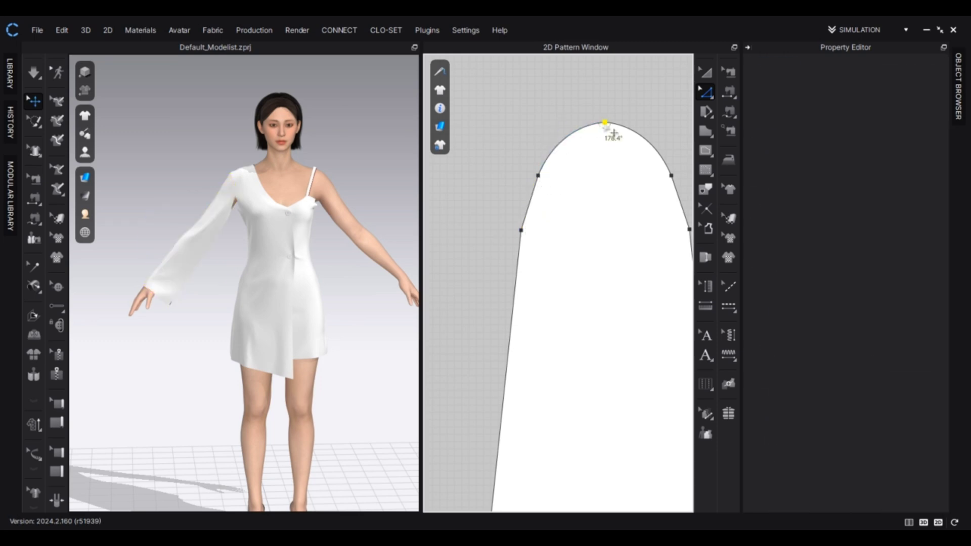
left_click(573, 135)
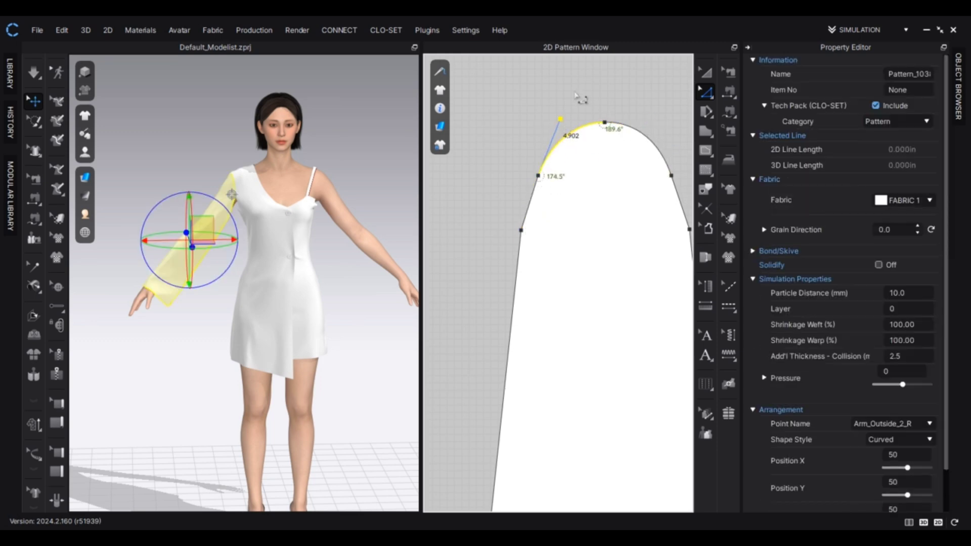
Simulate the reshaped sleeve on the avatar and stop the simulation
key("space")
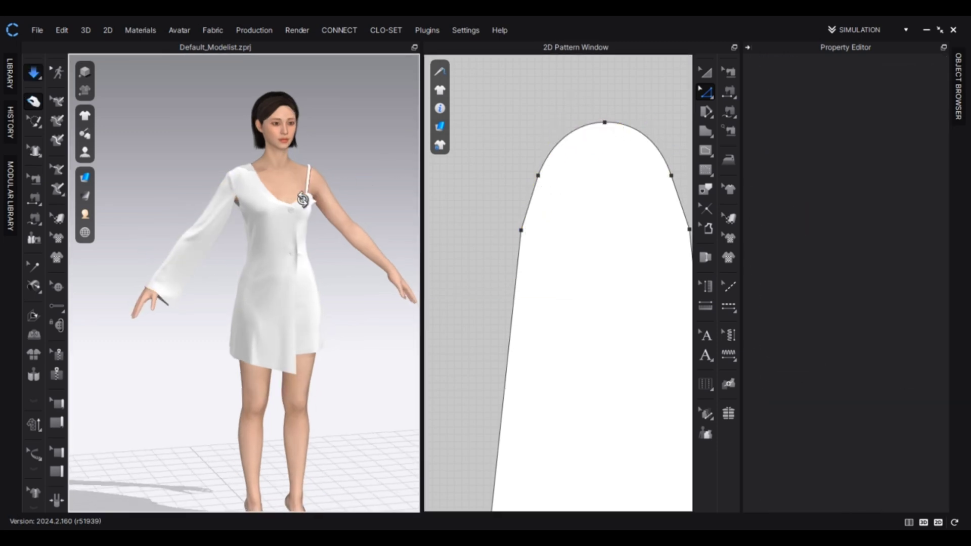
scroll(521, 217, "down", 3)
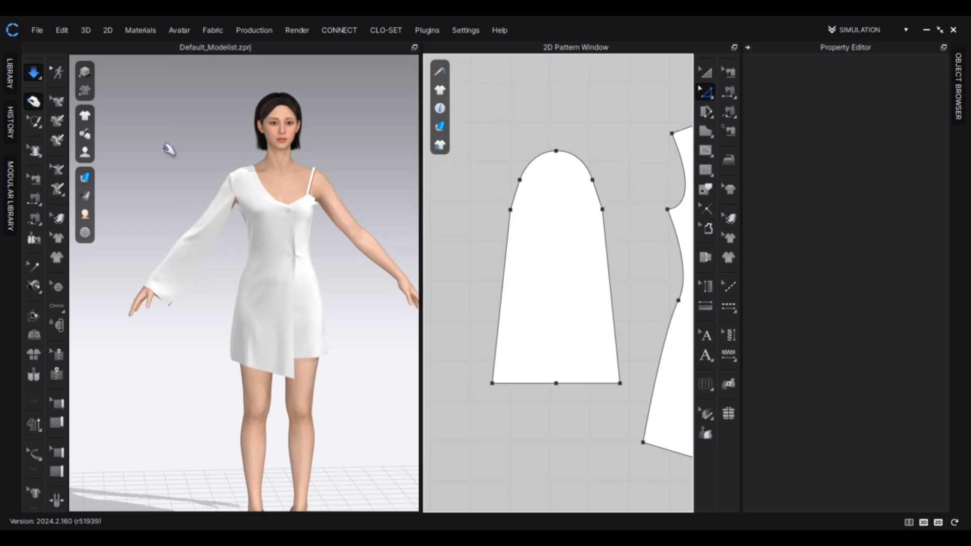
key("space")
Bend the sleeve's two long side edges into slight curves with Edit Curvature
scroll(622, 223, "up", 1)
left_click(622, 223)
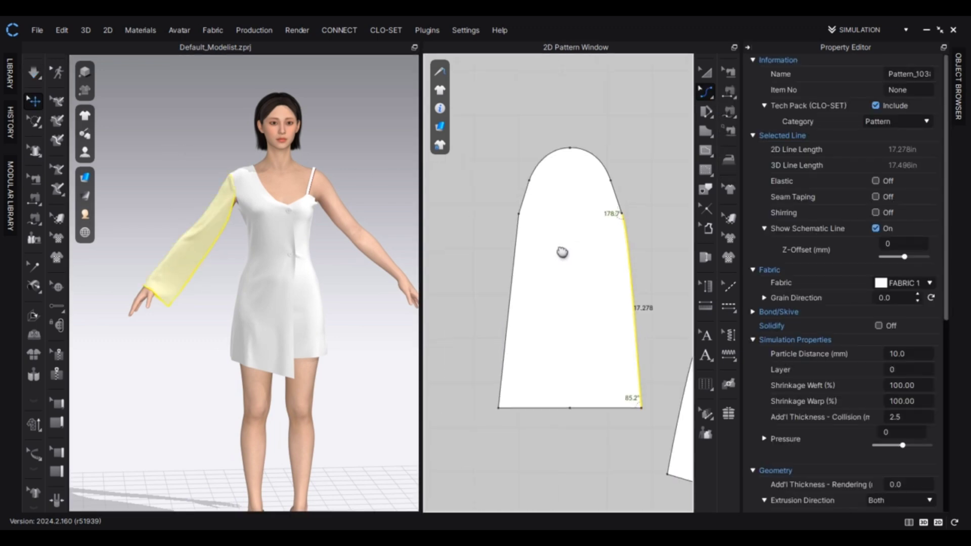
left_click(516, 242)
scroll(500, 232, "up", 2)
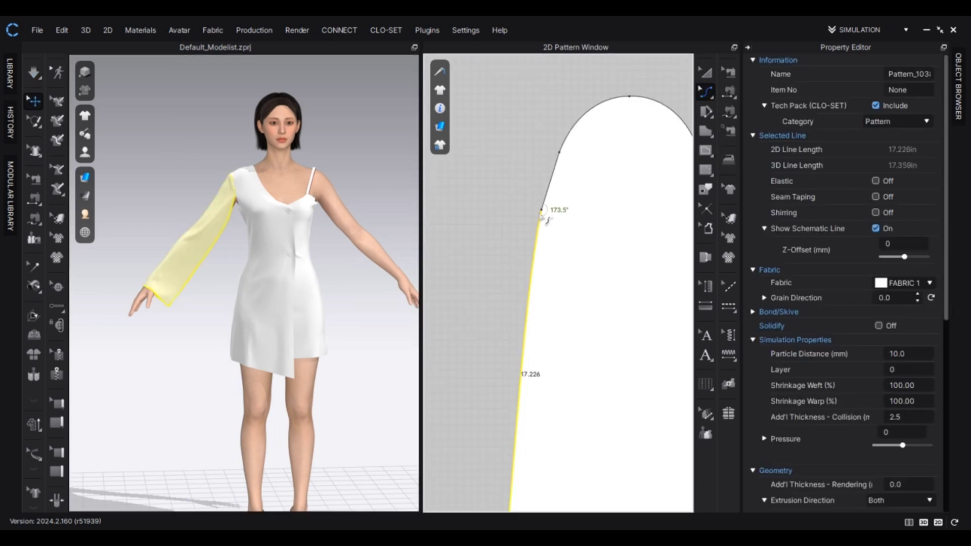
Curve the sleeve cap's lower segments on both sides so they flow smoothly into the side edges, and deselect the pattern
left_click(547, 192)
scroll(581, 181, "down", 2)
middle_click_drag(584, 180, 537, 190)
scroll(634, 184, "up", 2)
left_click(633, 194)
scroll(635, 195, "down", 3)
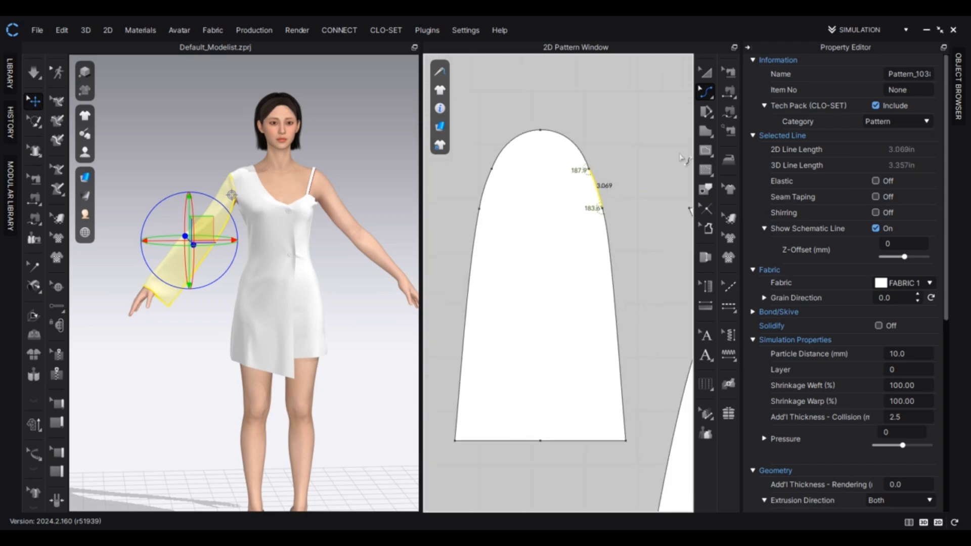
scroll(690, 125, "down", 3)
middle_click_drag(690, 125, 579, 161)
left_click(706, 73)
left_click(561, 127)
middle_click_drag(353, 221, 323, 220)
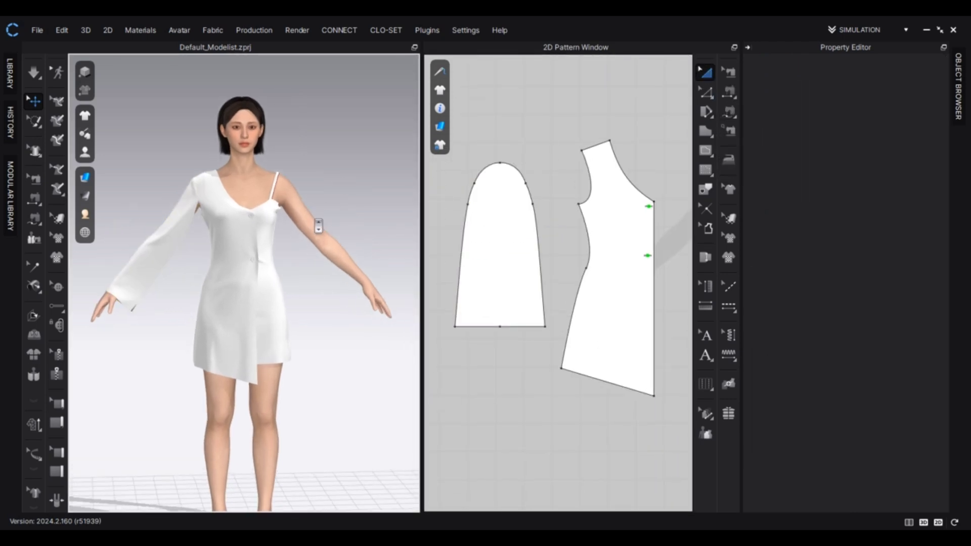
Draw a flat-topped half pattern over the existing sleeve with a slanted armhole edge, and unfold it about its vertical center line
scroll(324, 220, "up", 1)
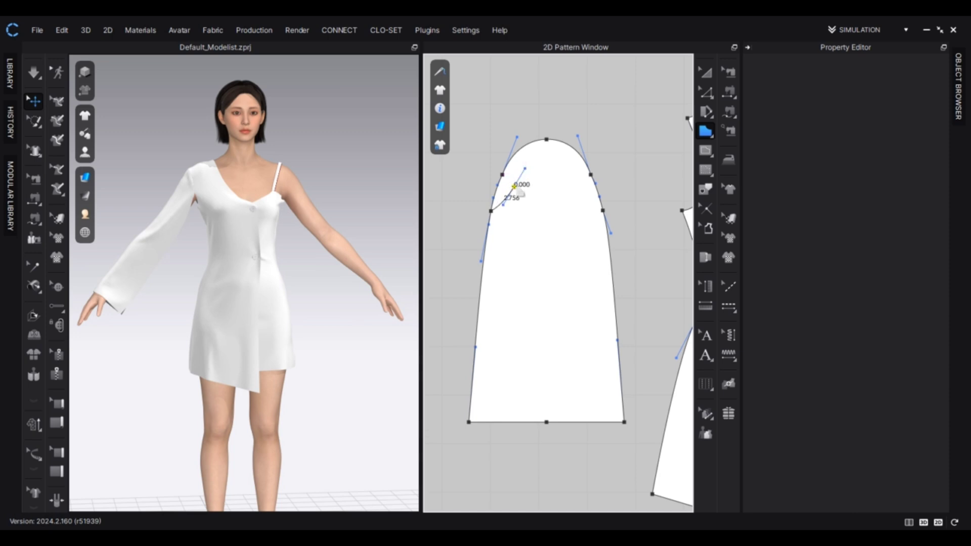
left_click(547, 186)
scroll(547, 186, "down", 2)
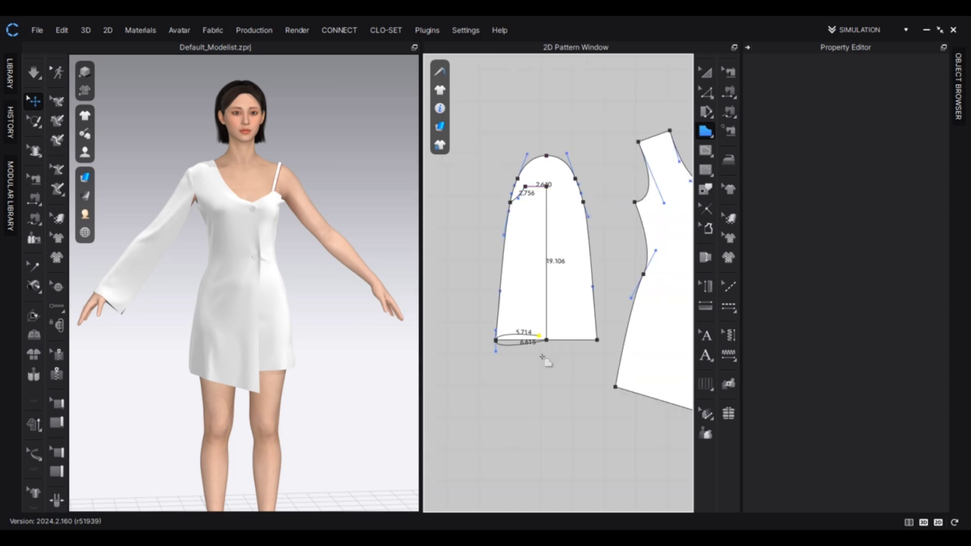
left_click(510, 203)
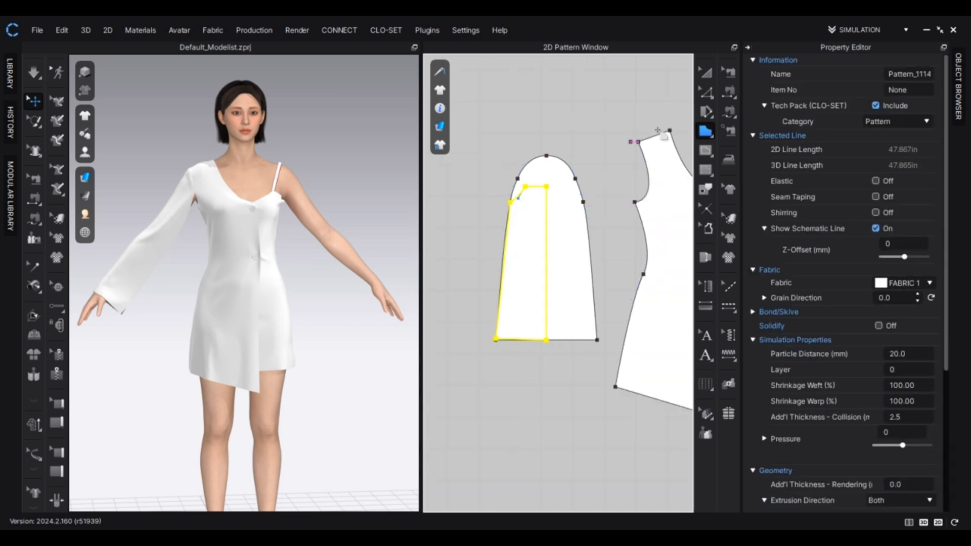
left_click(547, 231)
right_click(547, 231)
left_click(574, 412)
Arrange the new sleeve piece around the avatar's left arm at arrangement point Arm_Outside_2_L
scroll(243, 289, "down", 3)
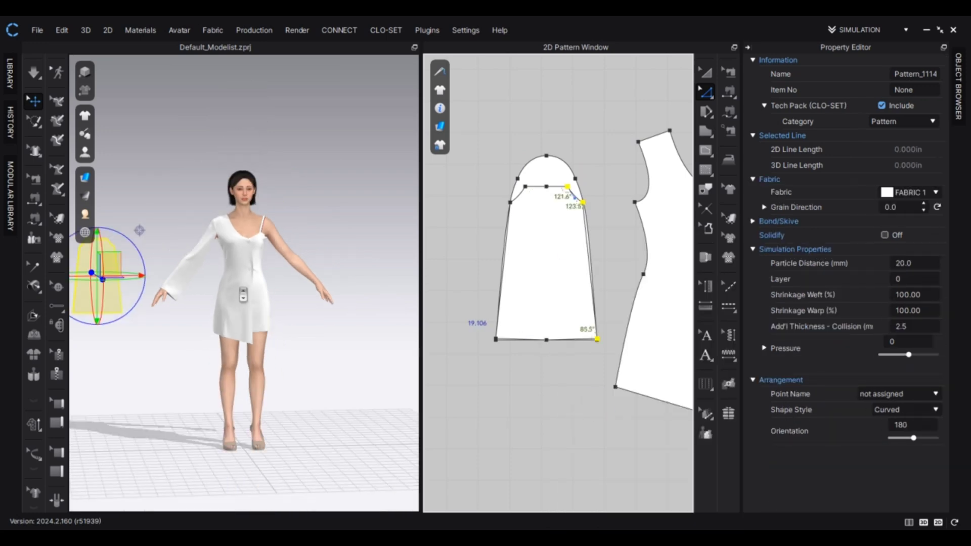
left_click_drag(85, 272, 284, 261)
mouse_move(85, 152)
left_click(115, 191)
scroll(233, 273, "up", 3)
right_click_drag(238, 273, 114, 273)
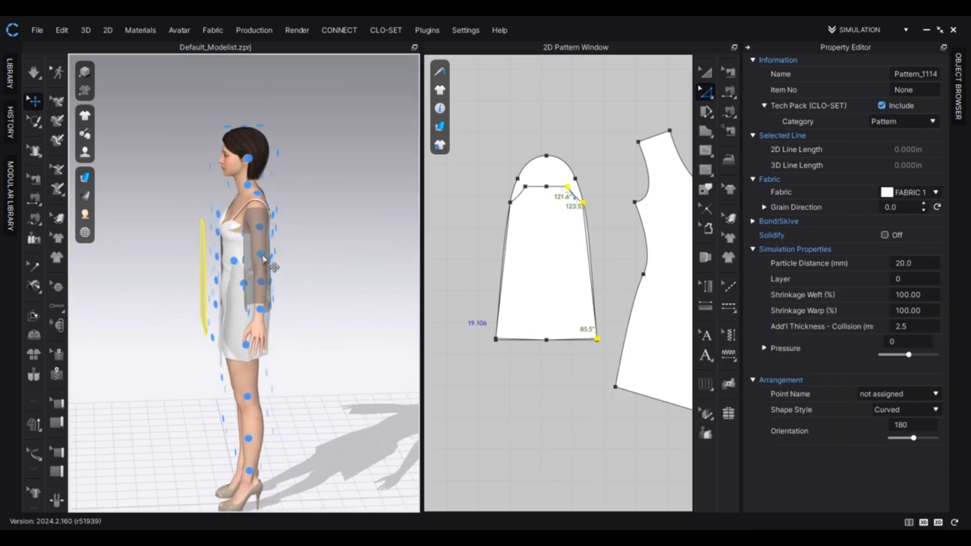
left_click(274, 268)
right_click_drag(280, 283, 398, 296)
left_click(117, 191)
scroll(404, 235, "up", 3)
Move the new sleeve pattern beside the long sleeve and widen it on both sides
left_click(706, 72)
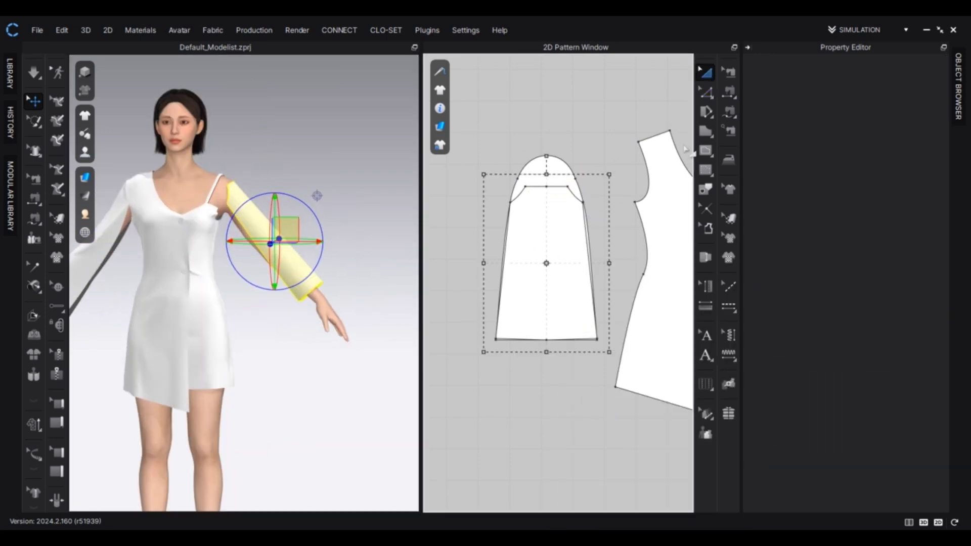
scroll(545, 303, "down", 3)
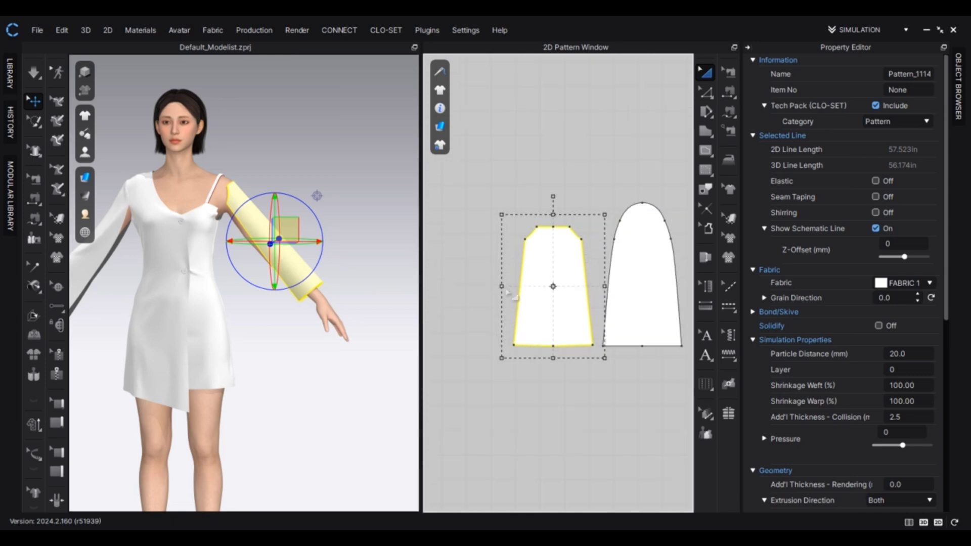
left_click_drag(598, 286, 614, 287)
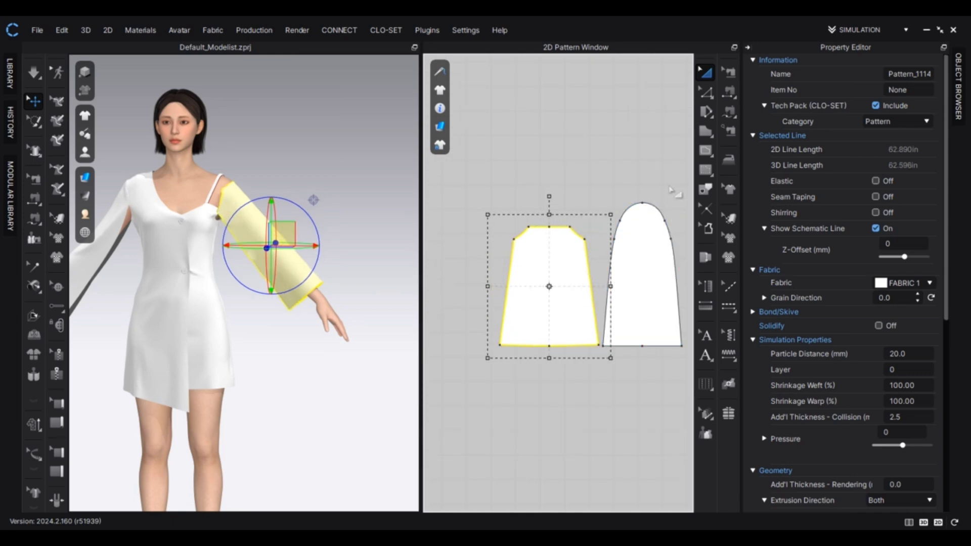
right_click(561, 236)
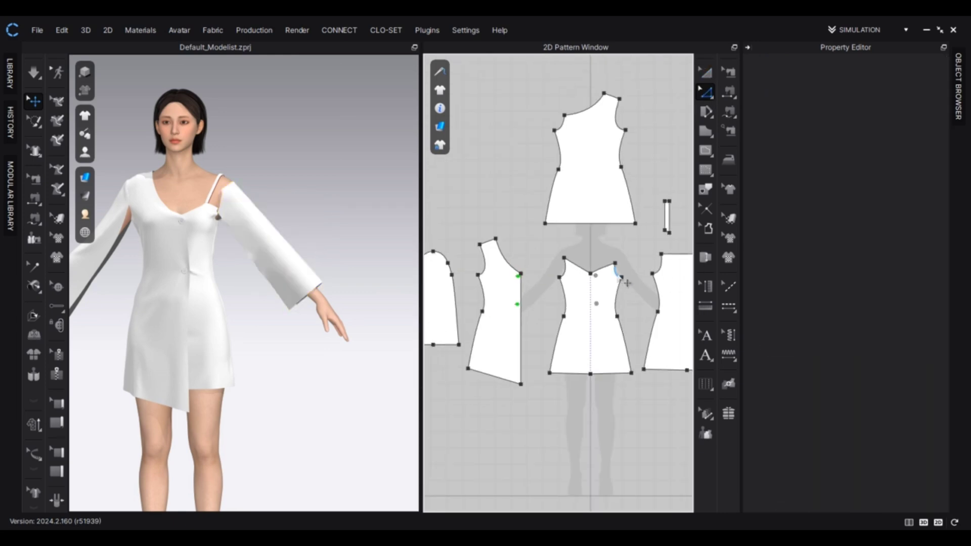
Lengthen the new sleeve's left slanted armhole edge and bend it into an inward curve
left_click(617, 274)
middle_click_drag(506, 312, 611, 295)
scroll(611, 294, "down", 3)
scroll(523, 273, "up", 8)
left_click(478, 249)
middle_click_drag(464, 259, 517, 252)
scroll(517, 252, "up", 4)
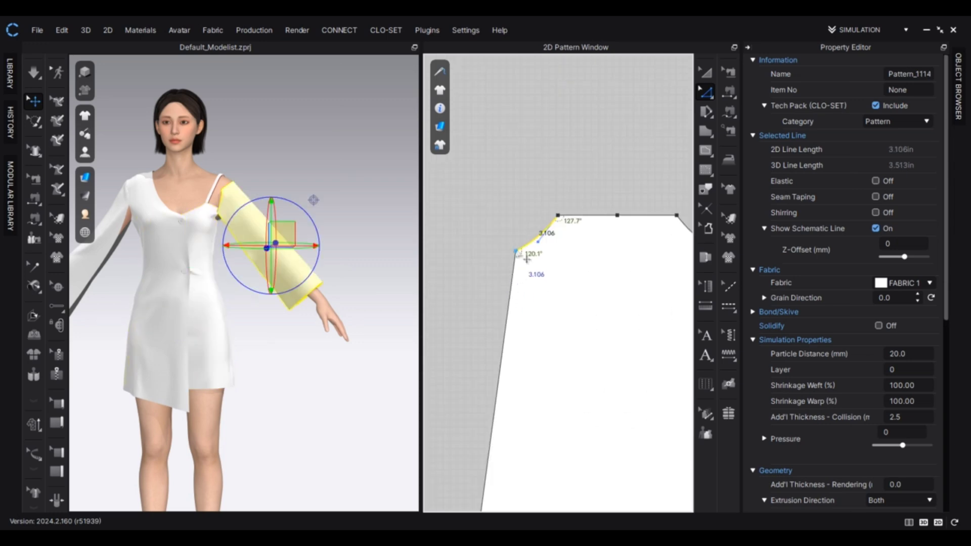
mouse_move(526, 259)
left_mouse_down()
mouse_move(494, 264)
mouse_move(542, 260)
left_mouse_up()
left_click(535, 244)
scroll(540, 265, "up", 2)
scroll(562, 261, "down", 4)
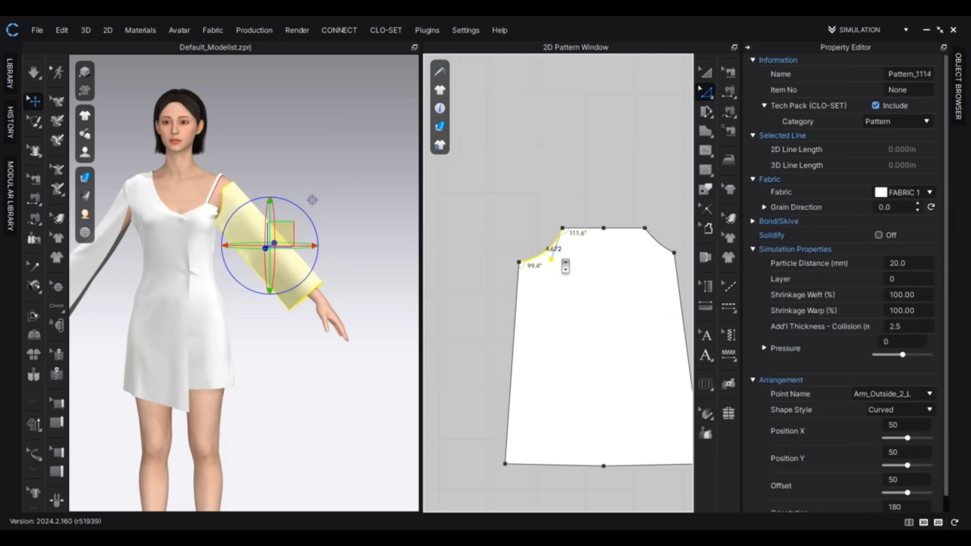
Level the new sleeve's hem corners with the hem's midpoint to form a straight hem
middle_click_drag(566, 262, 498, 247)
scroll(509, 247, "down", 2)
scroll(462, 392, "up", 3)
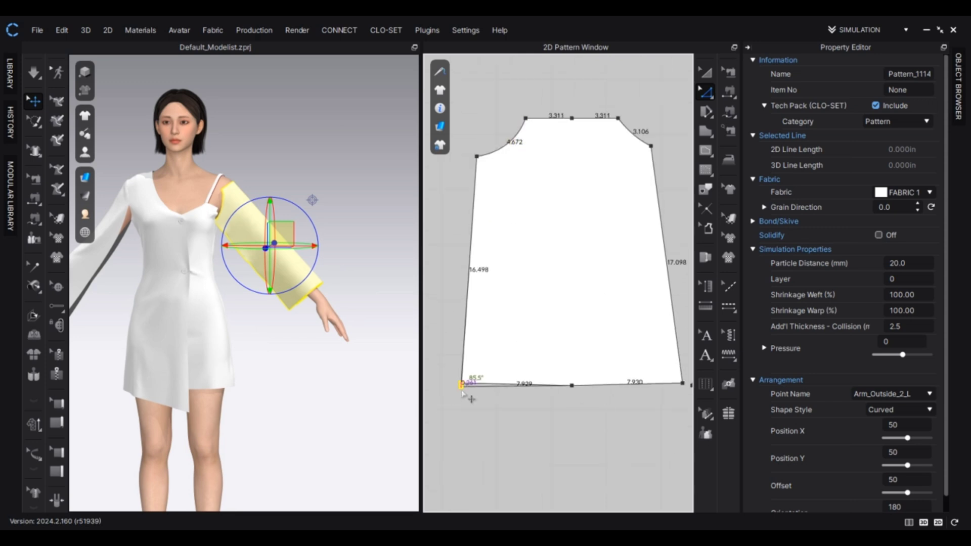
scroll(541, 381, "down", 3)
scroll(598, 369, "up", 4)
scroll(586, 373, "down", 4)
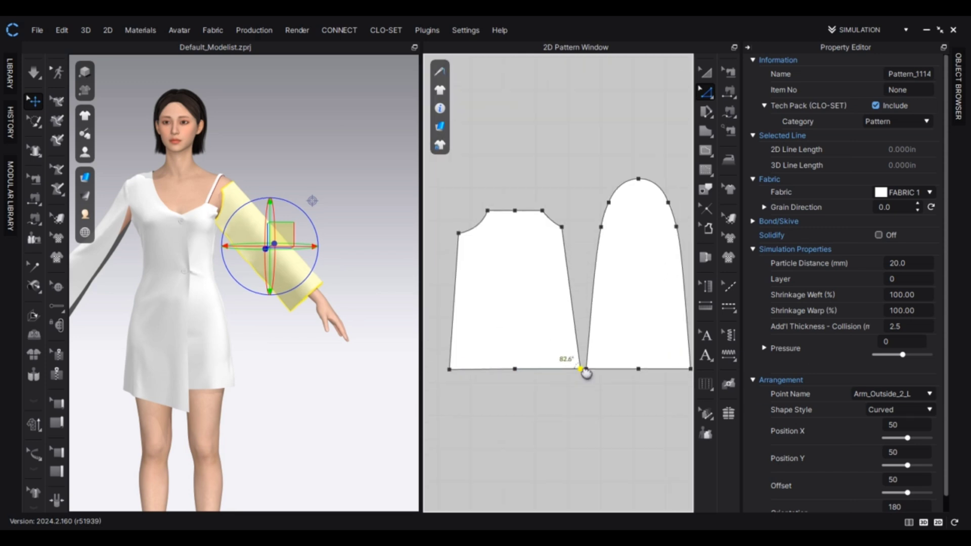
Lengthen the new sleeve's right slanted armhole edge, bend it inward to match the opposite side, and fine-tune its position
scroll(569, 298, "down", 4)
mouse_move(638, 274)
middle_mouse_down()
mouse_move(570, 264)
mouse_move(469, 271)
mouse_move(627, 273)
middle_mouse_up()
left_click(537, 129)
scroll(548, 134, "up", 4)
scroll(540, 190, "down", 4)
scroll(551, 269, "up", 5)
left_click(631, 228)
mouse_move(637, 259)
left_mouse_down()
mouse_move(659, 274)
mouse_move(620, 261)
left_mouse_up()
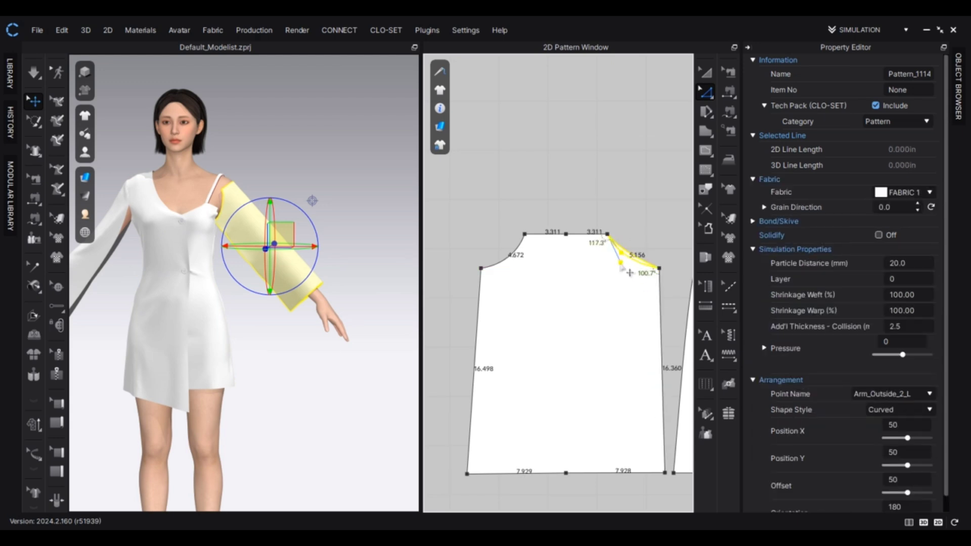
left_click(663, 286)
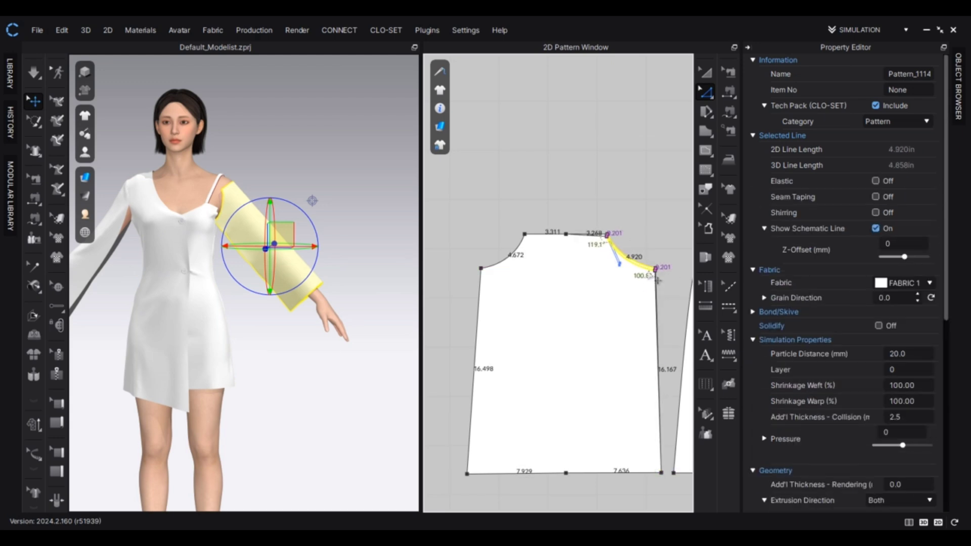
left_click_drag(648, 271, 649, 273)
left_click_drag(620, 265, 621, 274)
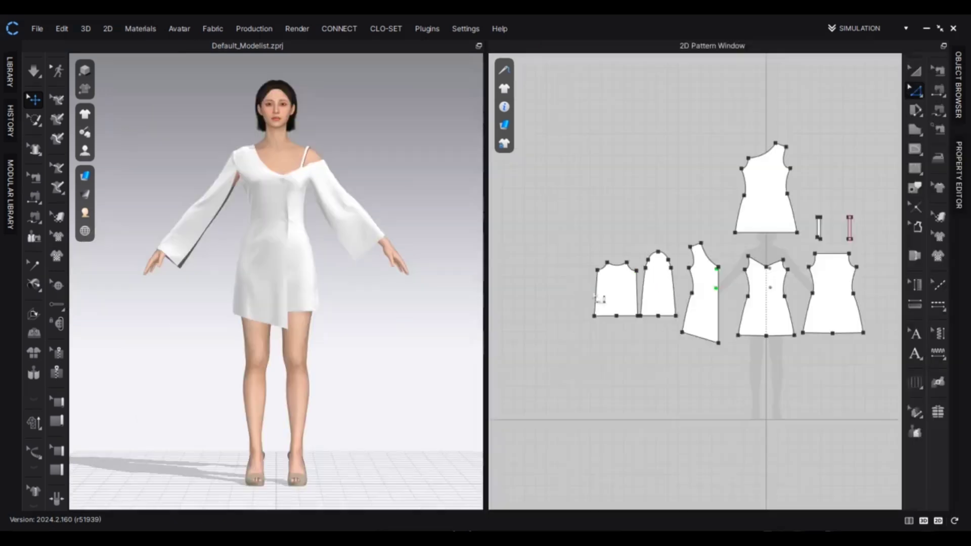
Reshape the long sleeve's upper cap with fuller, rounder curves on both sides of the top point
scroll(650, 270, "up", 5)
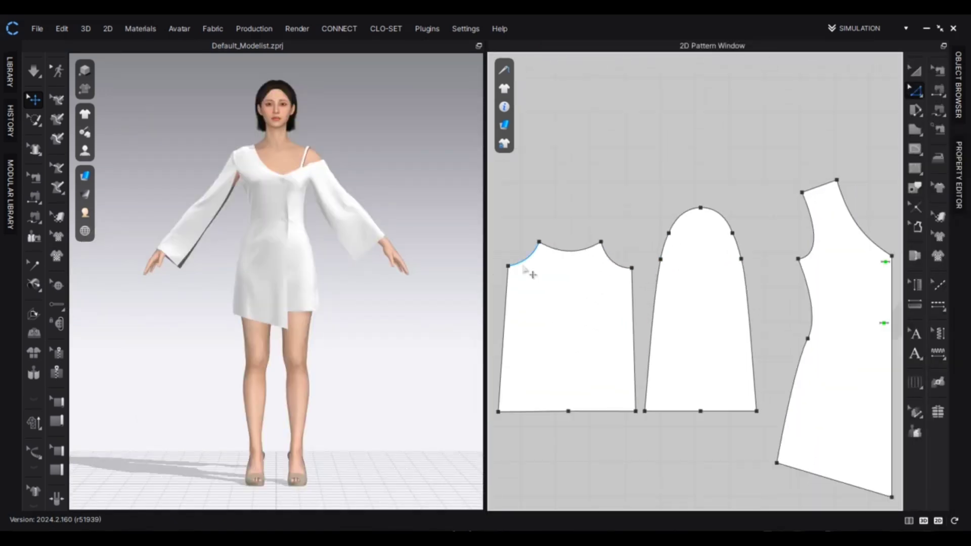
scroll(527, 273, "up", 2)
scroll(615, 266, "up", 2)
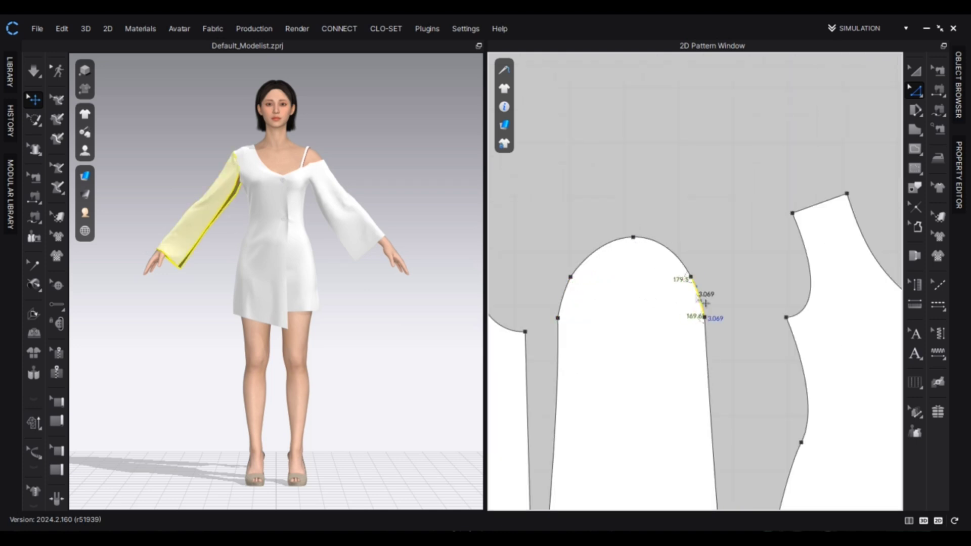
scroll(581, 319, "down", 2)
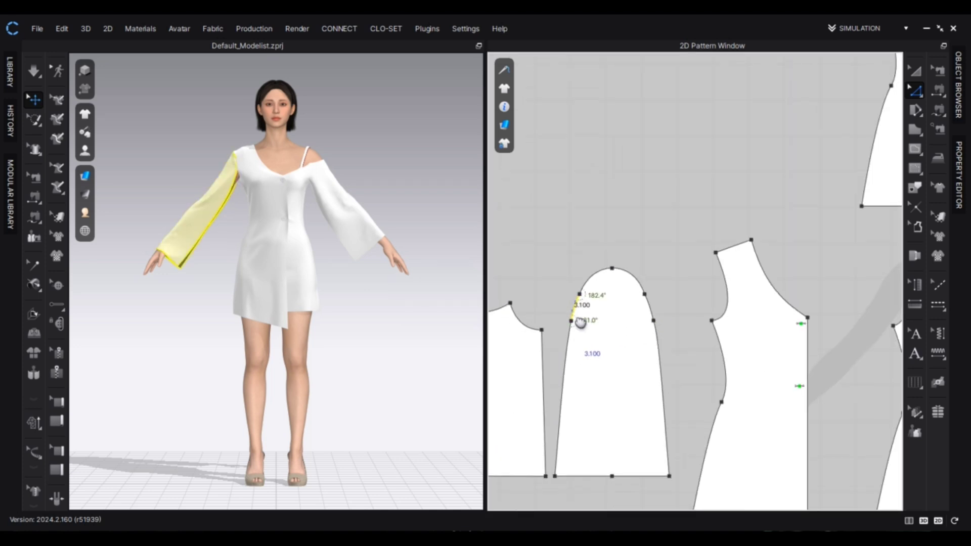
scroll(606, 223, "up", 2)
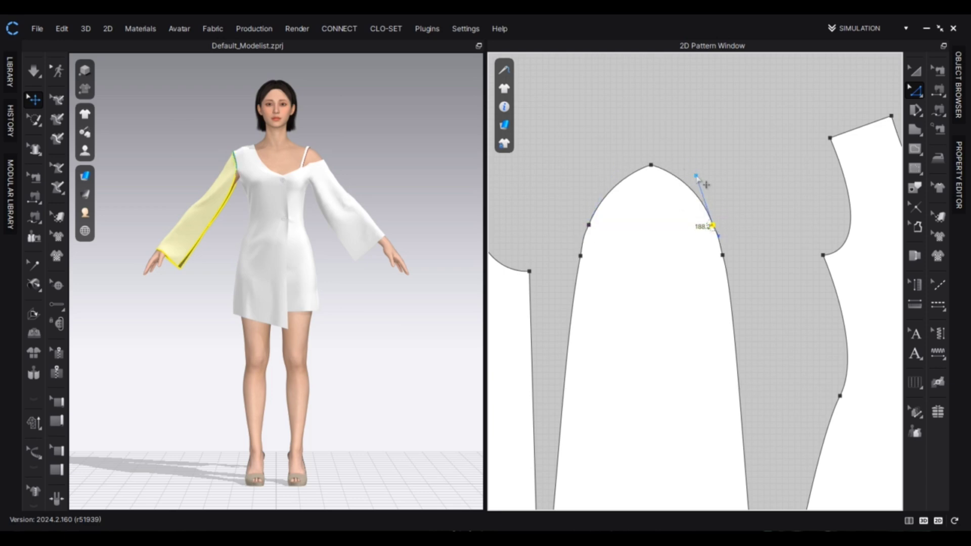
left_click_drag(703, 165, 703, 164)
left_click(616, 183)
left_click_drag(611, 177, 605, 161)
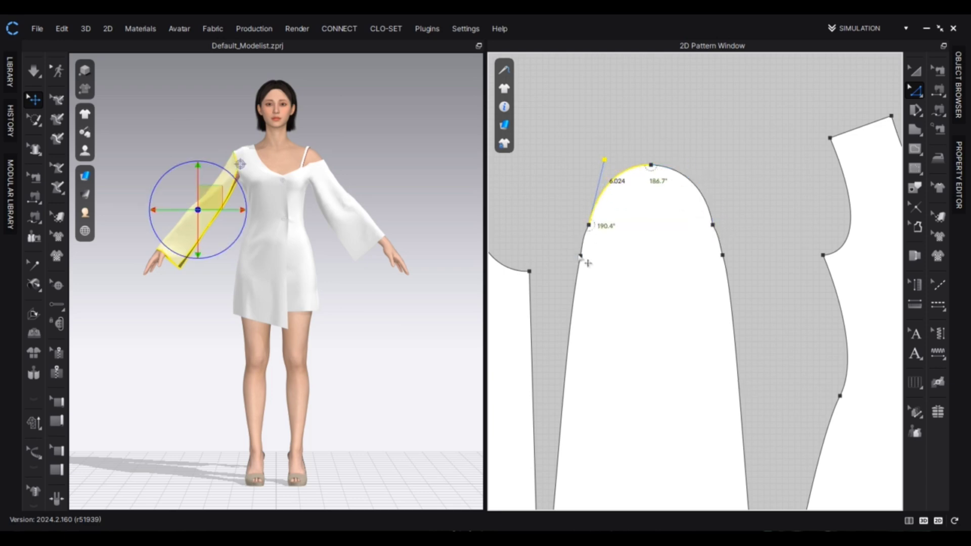
Lower the long sleeve's two cap base points to the same level and smooth the lower cap segments on both sides
left_click_drag(580, 256, 579, 271)
left_click_drag(722, 257, 727, 278)
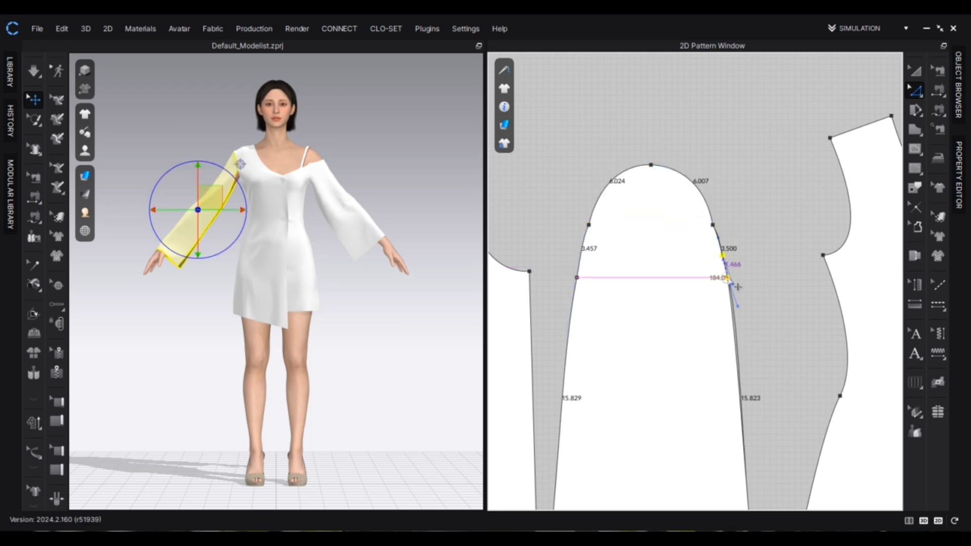
scroll(719, 239, "up", 3)
left_click(718, 240)
left_click_drag(719, 235, 716, 243)
scroll(716, 253, "down", 2)
scroll(569, 248, "up", 3)
left_click(567, 248)
left_click_drag(567, 243, 565, 248)
scroll(644, 228, "down", 4)
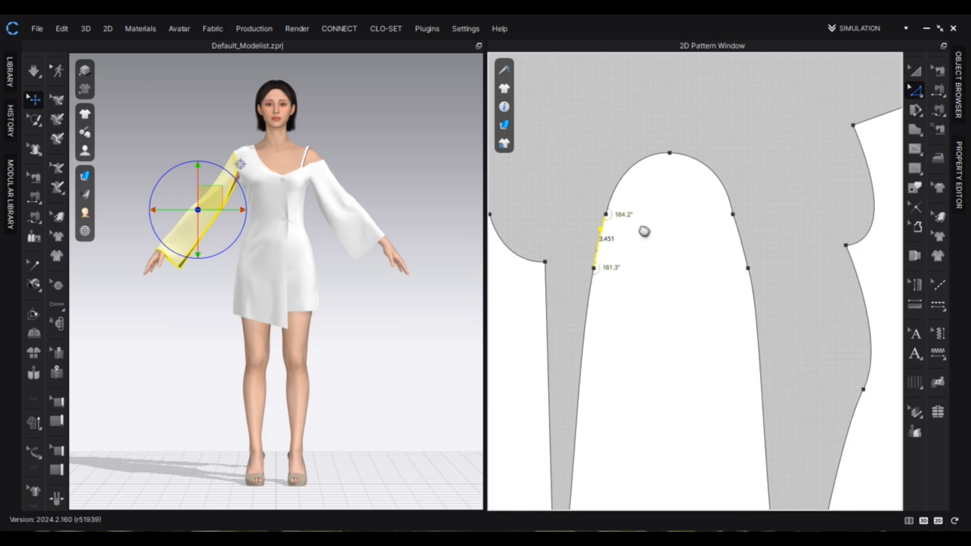
Sew the long sleeve's upper cap halves to the slanted front panel's and one-shoulder back's armholes, and simulate the garment
key("n")
scroll(781, 200, "up", 5)
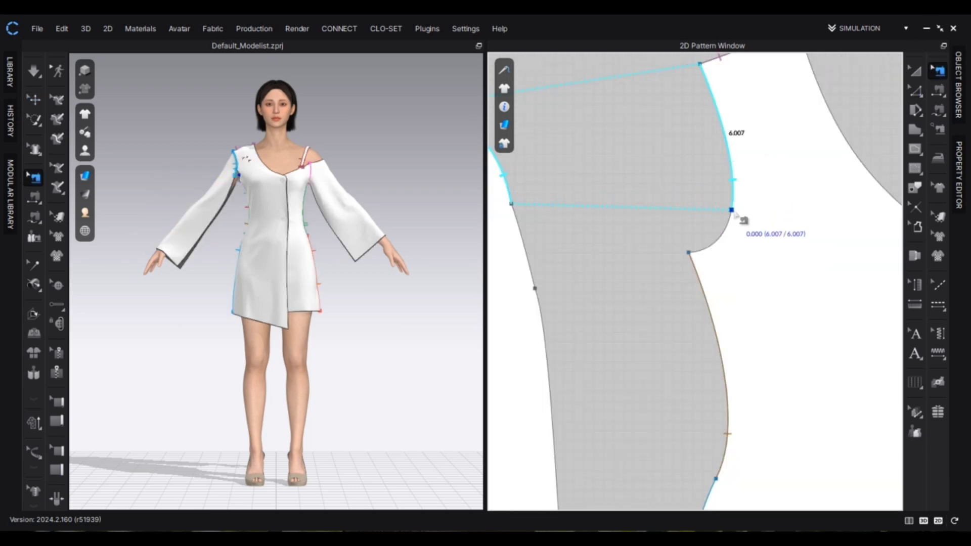
scroll(704, 217, "down", 5)
scroll(761, 147, "up", 5)
left_click(762, 169)
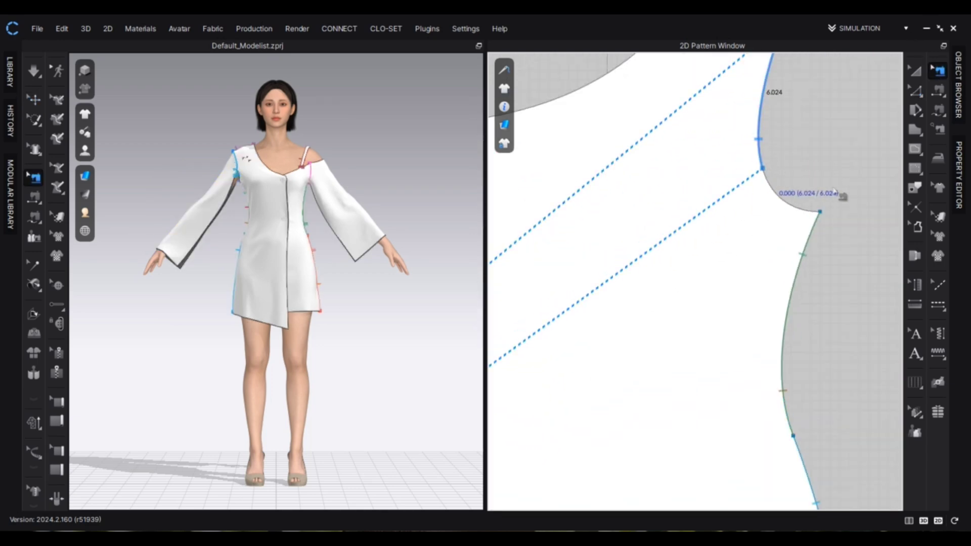
key("space")
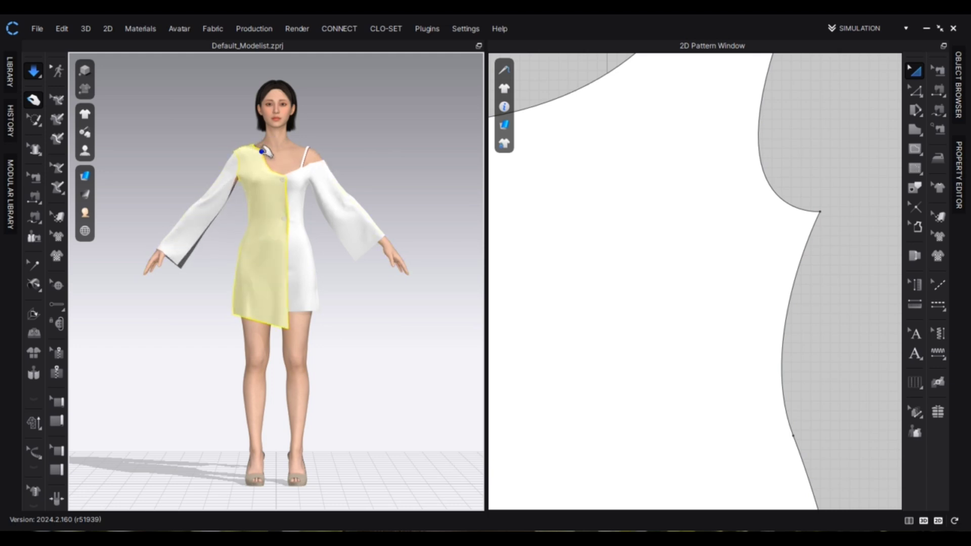
Compare the slanted front panel's lower side edge with the back's using Segment Sewing, and adjust the panel's curve around the waist point
key("n")
scroll(694, 260, "down", 5)
scroll(694, 260, "down", 3)
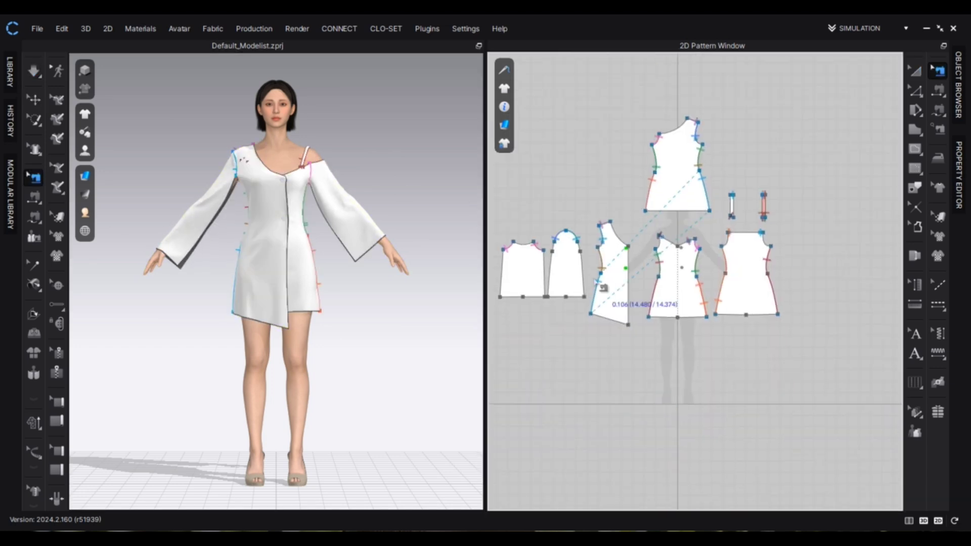
scroll(597, 283, "up", 3)
key("z")
left_click(606, 258)
scroll(583, 273, "up", 5)
left_click_drag(569, 255, 568, 240)
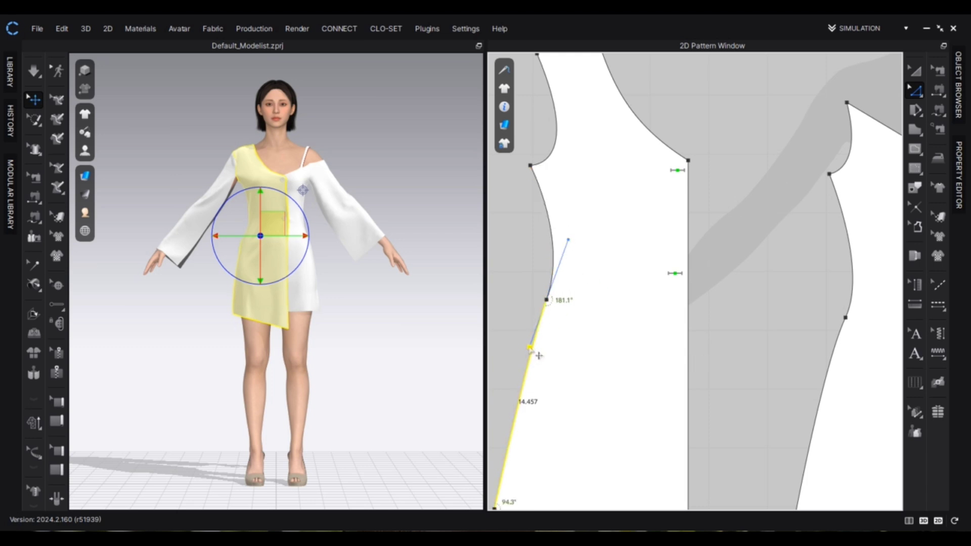
left_click_drag(530, 348, 523, 348)
Shift the slanted front panel's lower side edge outward, reshape the waist curve above it, and simulate the garment
scroll(526, 348, "down", 2)
middle_click_drag(526, 348, 570, 306)
left_click_drag(586, 280, 579, 280)
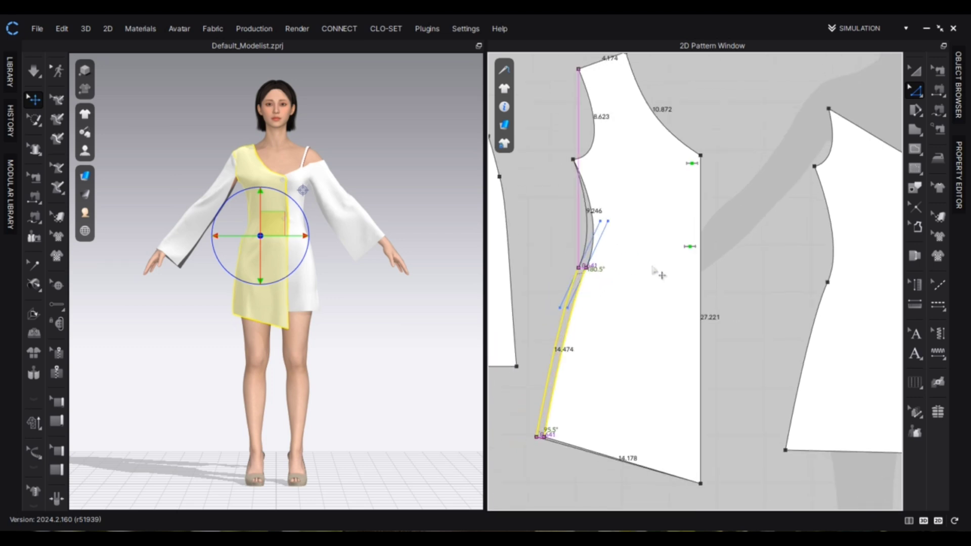
left_click_drag(601, 221, 598, 209)
key("space")
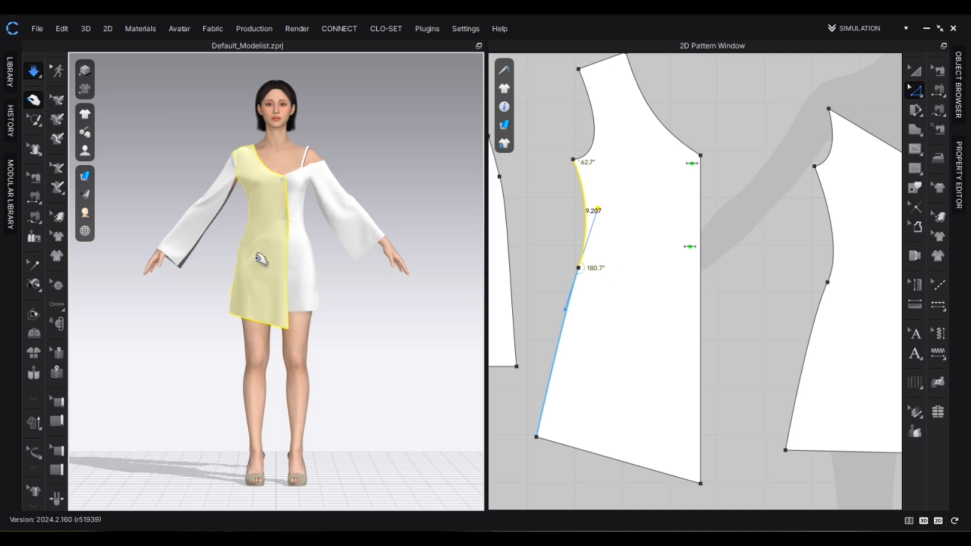
mouse_move(293, 199)
right_mouse_down()
mouse_move(411, 202)
mouse_move(290, 205)
right_mouse_up()
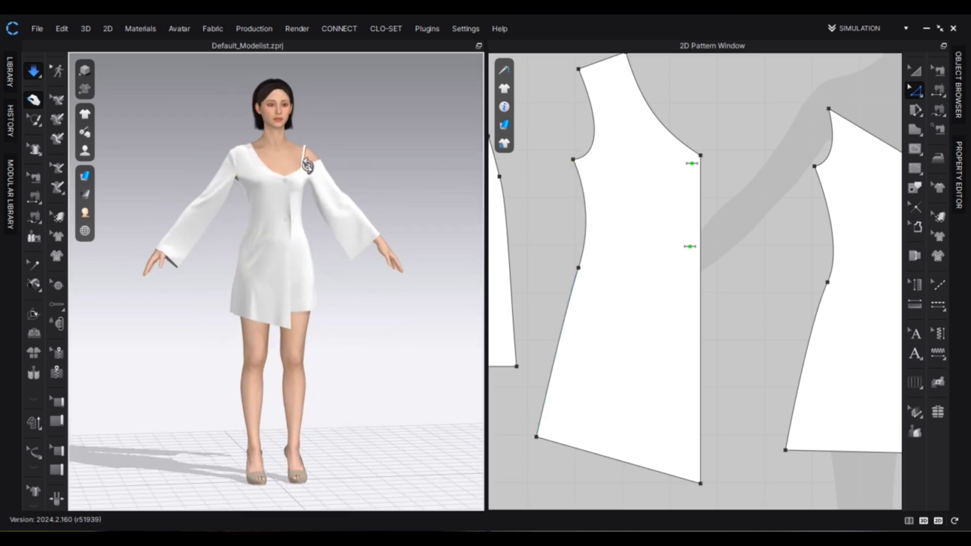
Deepen the slanted front panel's armhole curve and update the drape on the avatar
left_click(267, 163)
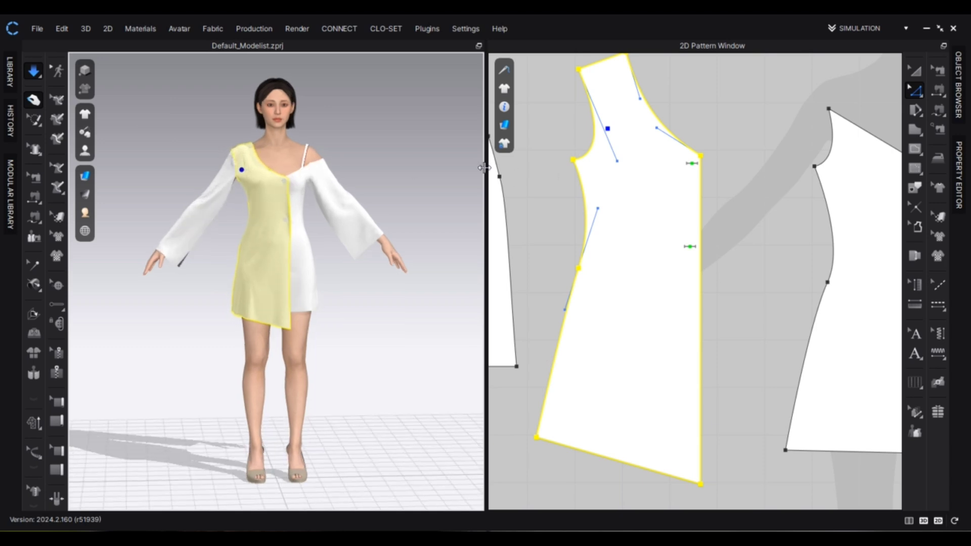
left_click_drag(617, 162, 639, 161)
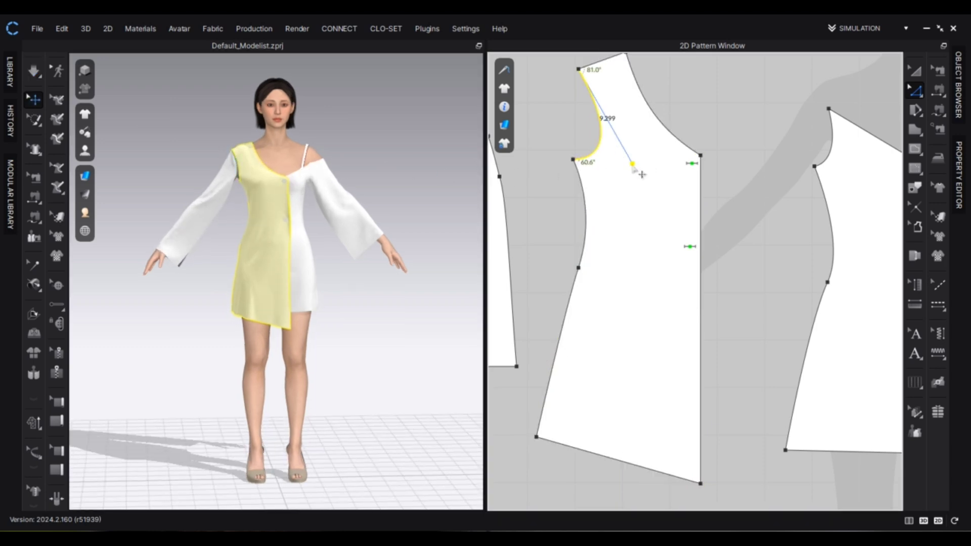
key("space")
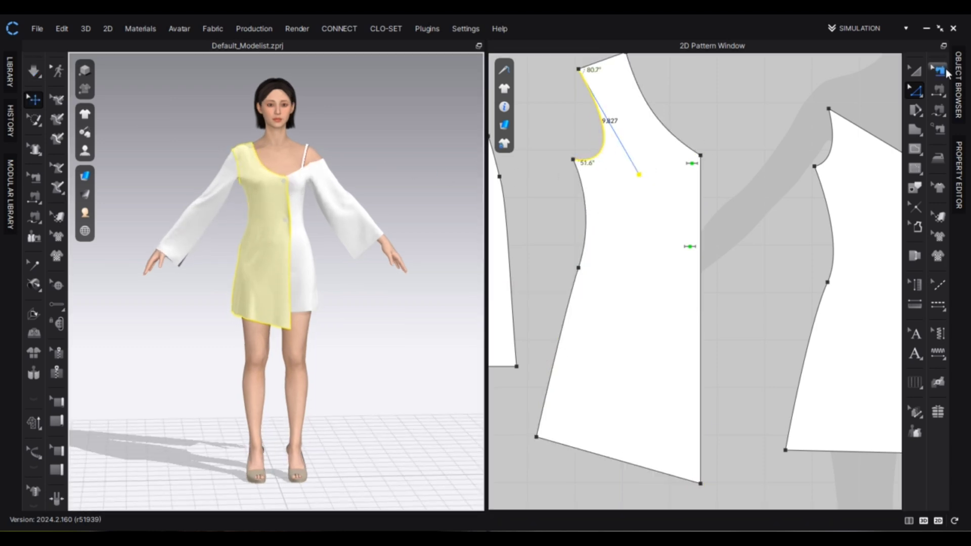
Extend the sleeve seam on the one-shoulder back's armhole down to the underarm corner with Edit Sewing, and simulate the garment
left_click(940, 71)
scroll(642, 172, "down", 5)
scroll(782, 117, "up", 10)
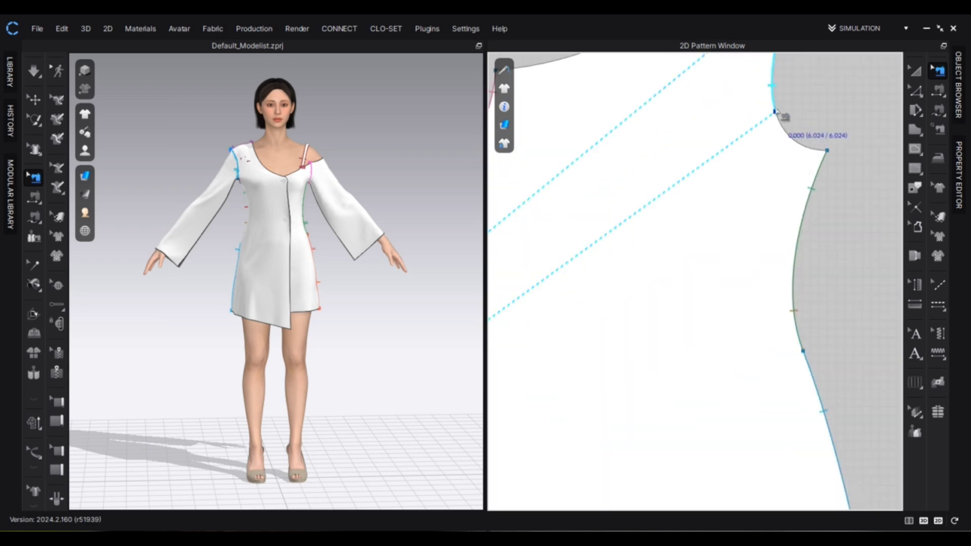
left_click_drag(776, 111, 827, 150)
key("space")
scroll(265, 172, "down", 3)
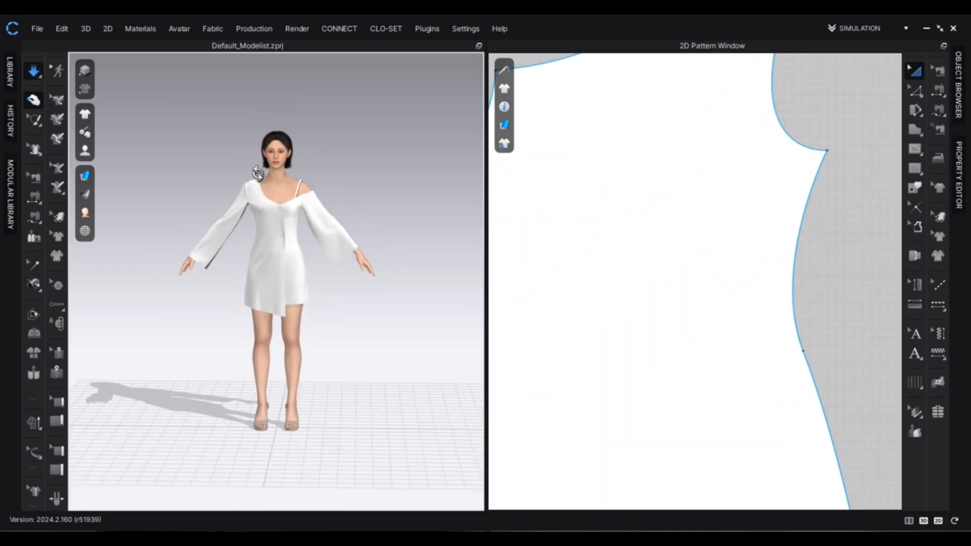
scroll(570, 243, "down", 8)
scroll(342, 254, "up", 5)
mouse_move(343, 253)
right_mouse_down()
mouse_move(368, 239)
mouse_move(344, 248)
right_mouse_up()
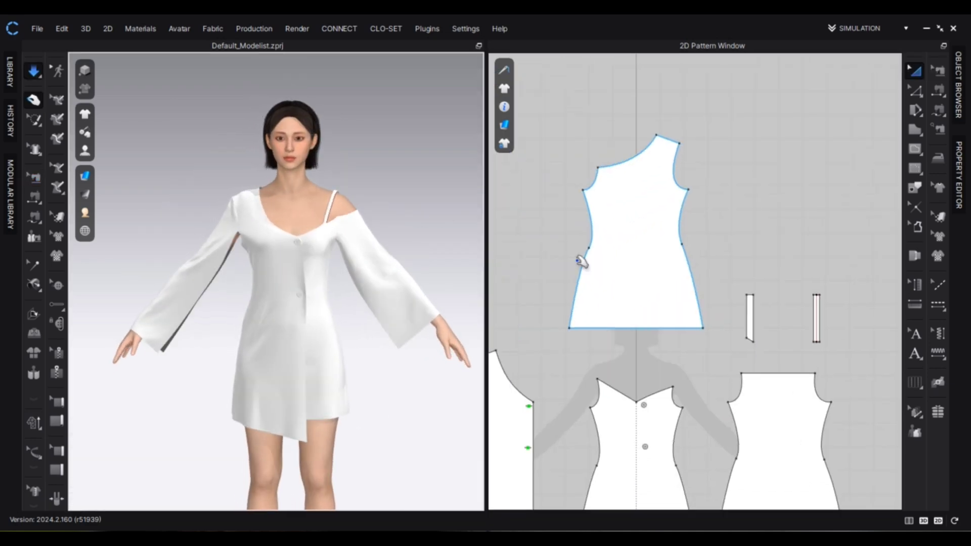
Reshape the slanted front panel's armhole into a shallower curve and simulate the garment
scroll(616, 317, "down", 4)
key("space")
left_click(35, 100)
middle_click_drag(556, 356, 680, 283)
scroll(680, 292, "up", 2)
scroll(680, 291, "up", 5)
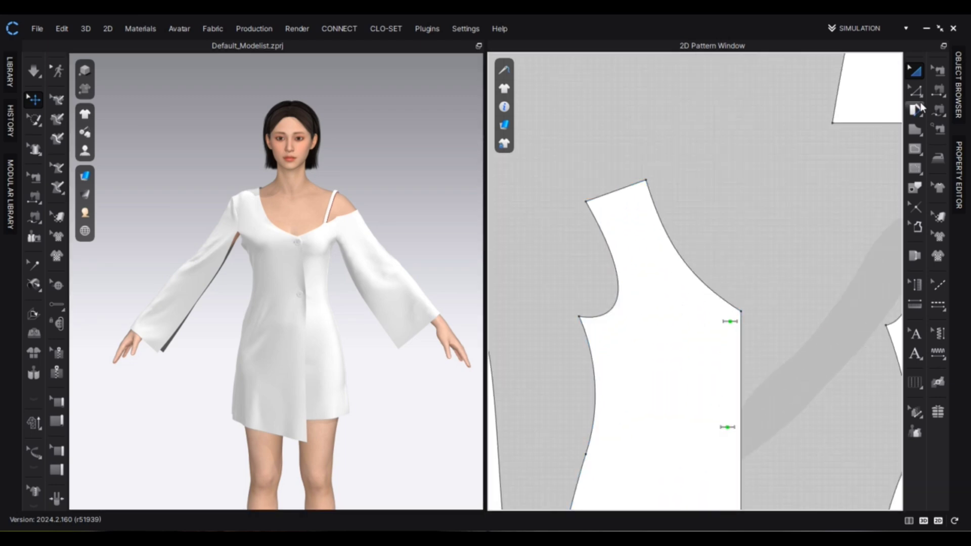
key("z")
key("space")
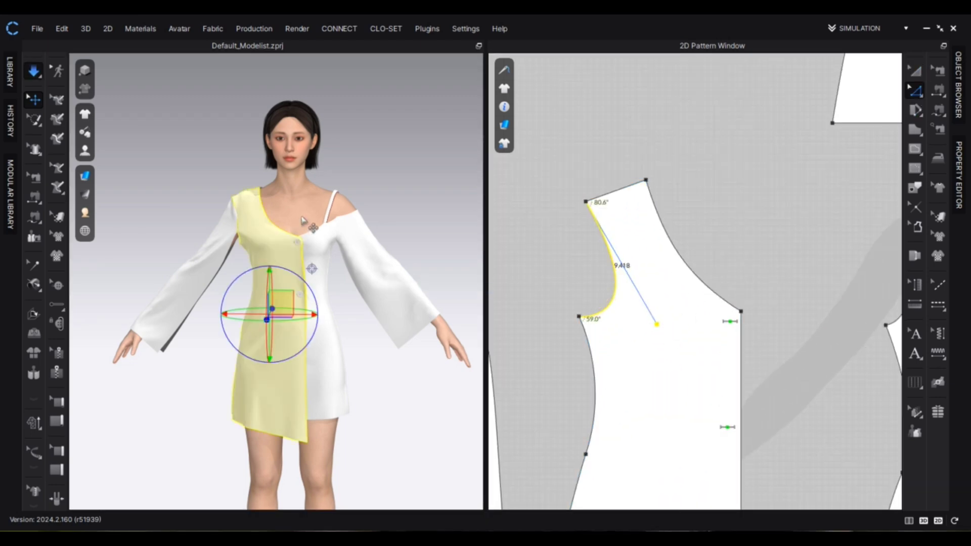
mouse_move(271, 205)
right_mouse_down()
mouse_move(291, 196)
mouse_move(260, 204)
mouse_move(297, 219)
mouse_move(263, 220)
right_mouse_up()
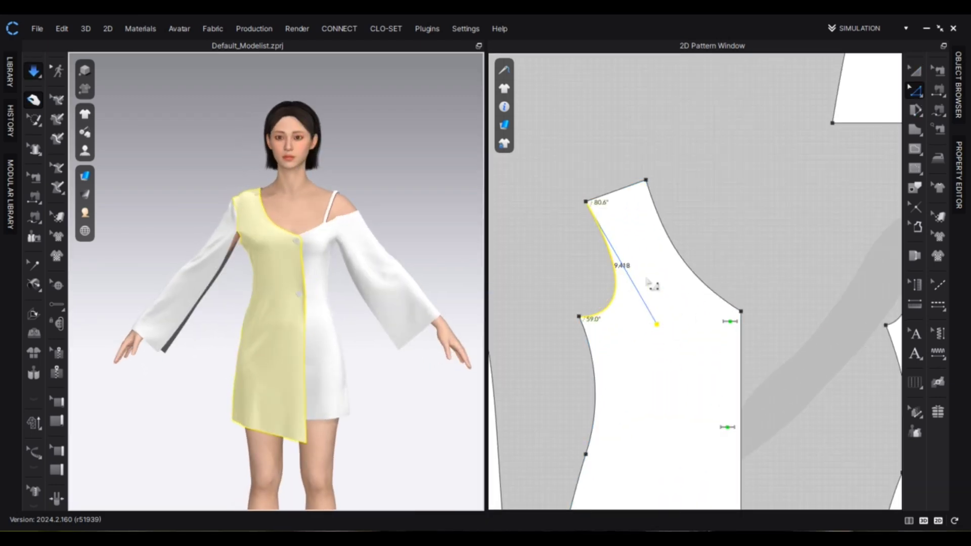
Sew the inner front's armhole to the lower part of the slanted front panel's armhole, matching lengths at 5.485, and simulate the garment
scroll(732, 260, "down", 5)
key("n")
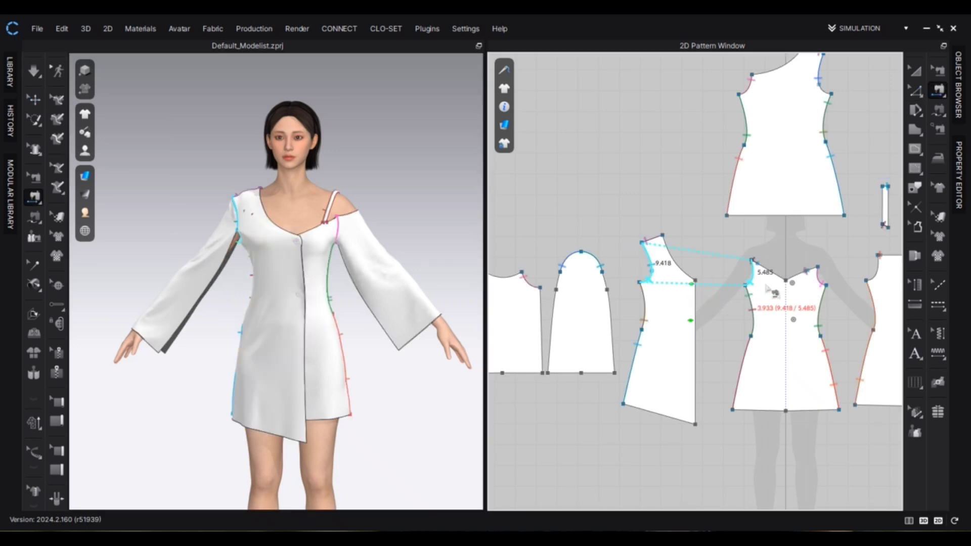
key("b")
scroll(646, 241, "up", 3)
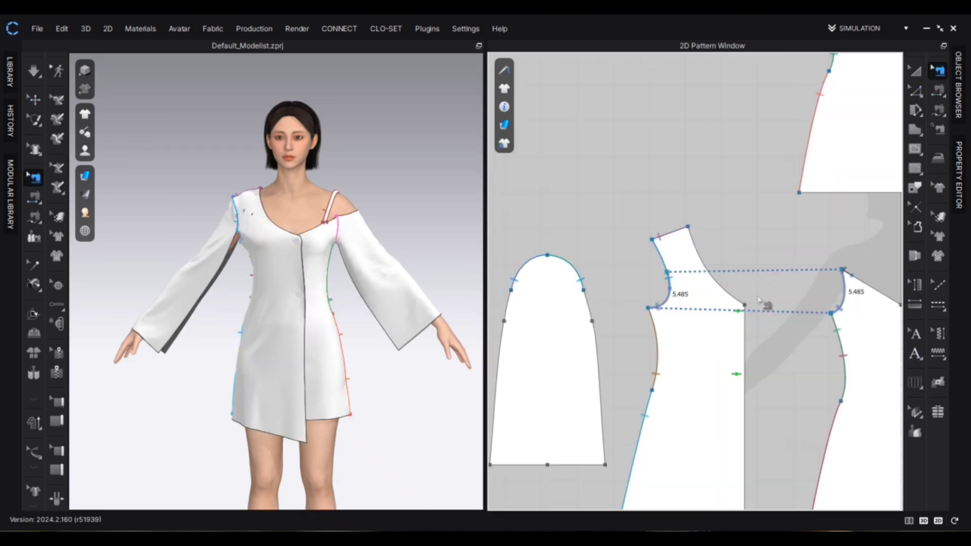
key("space")
mouse_move(262, 215)
left_mouse_down()
mouse_move(340, 211)
mouse_move(265, 219)
left_mouse_up()
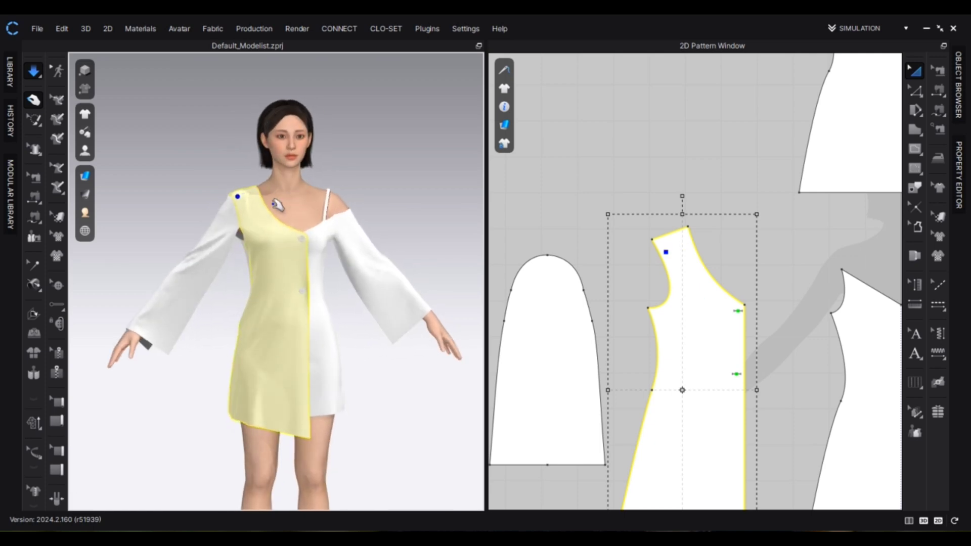
mouse_move(273, 204)
right_mouse_down()
mouse_move(514, 206)
mouse_move(251, 209)
mouse_move(274, 214)
right_mouse_up()
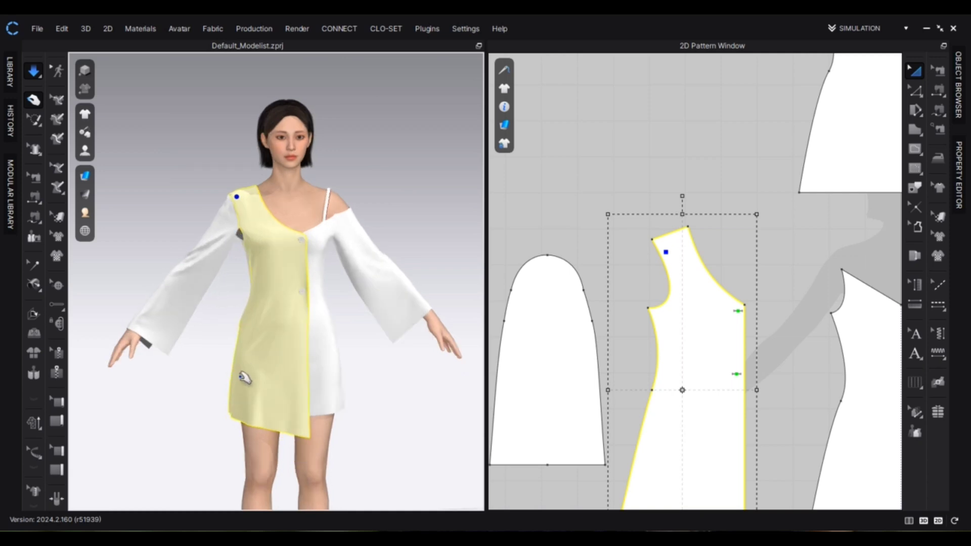
Move the one-shoulder back pattern beside the inner layer's back to clear the space above the front pieces
key("b")
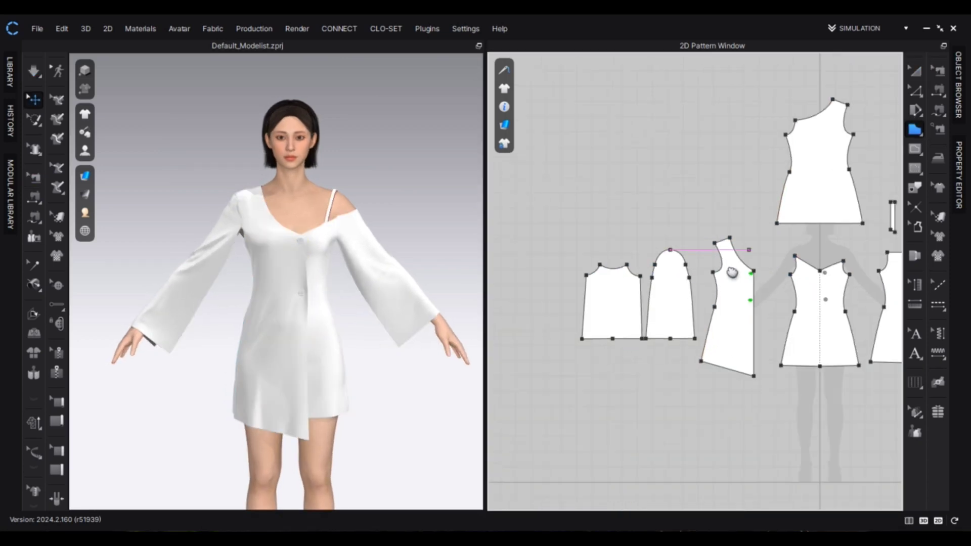
middle_click_drag(732, 274, 625, 281)
scroll(624, 281, "down", 2)
left_click(914, 72)
left_click_drag(706, 212, 865, 324)
Draft a curved collar piece above the inner front with a slanted tip and 4.786 in straight end, and lengthen it past the centre line
left_click(915, 130)
scroll(714, 275, "up", 3)
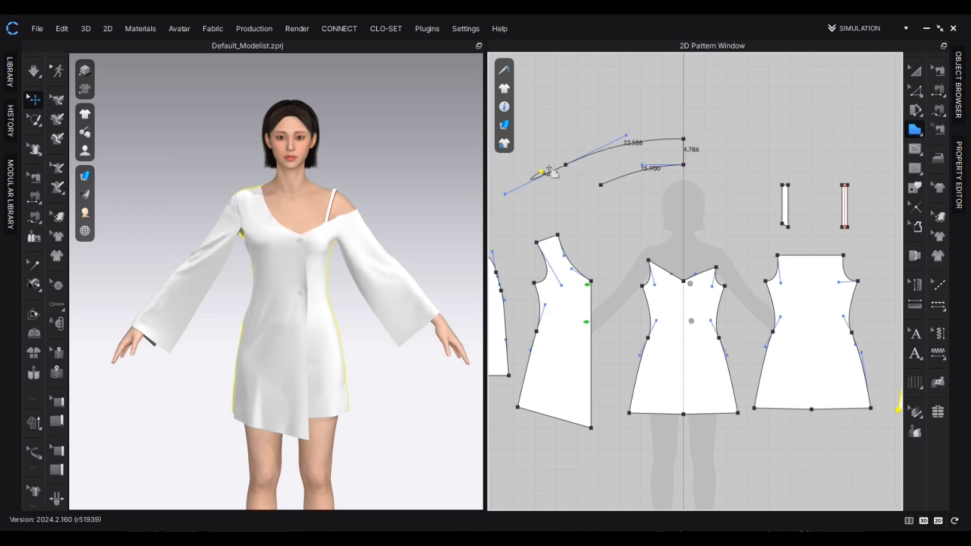
left_click(601, 186)
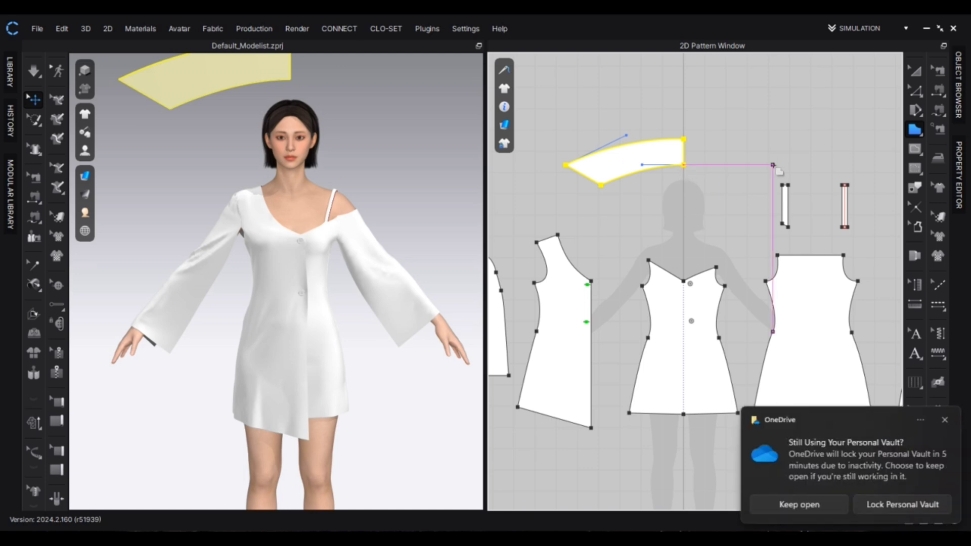
left_click(915, 70)
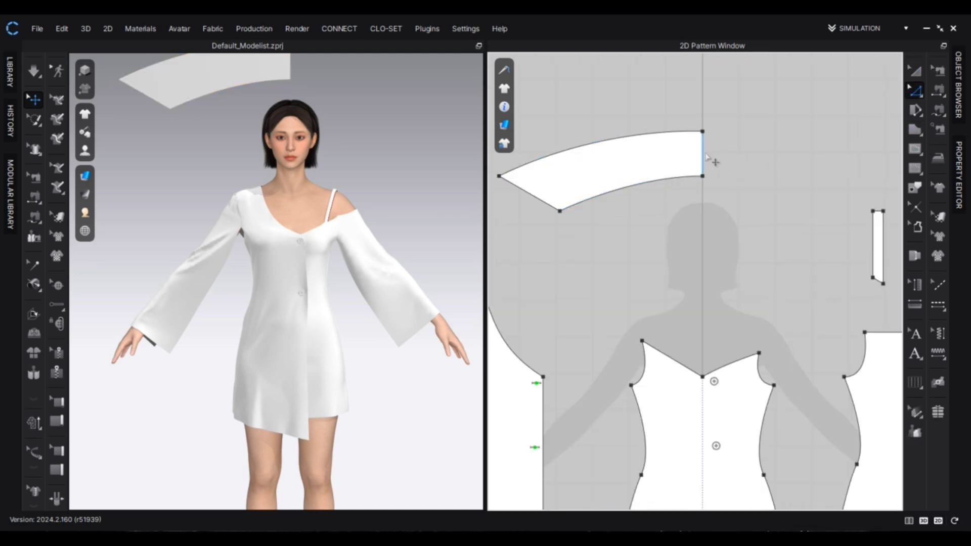
left_click_drag(704, 156, 778, 158)
scroll(728, 290, "down", 3)
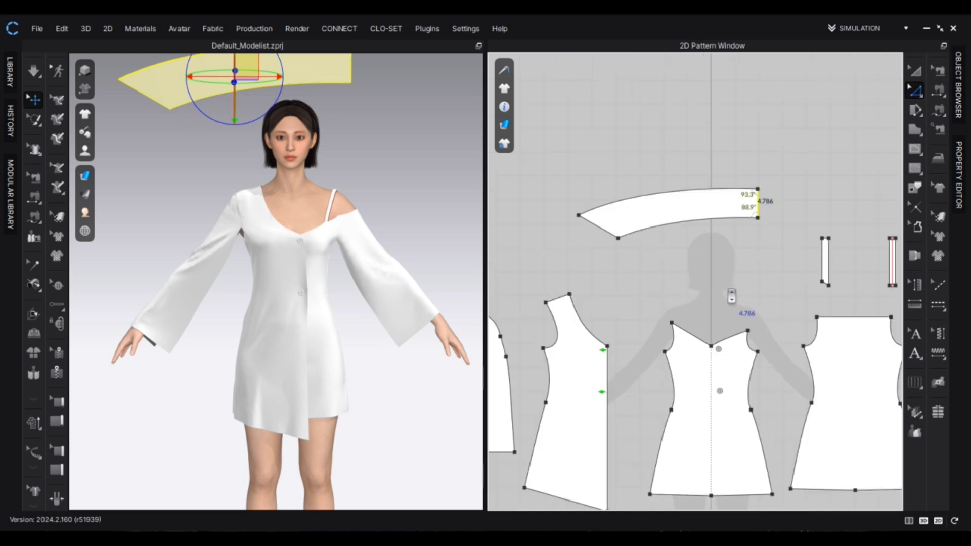
Measure the length of the one-shoulder back's neckline curve
scroll(731, 296, "down", 2)
mouse_move(377, 189)
right_mouse_down()
mouse_move(384, 234)
mouse_move(393, 198)
right_mouse_up()
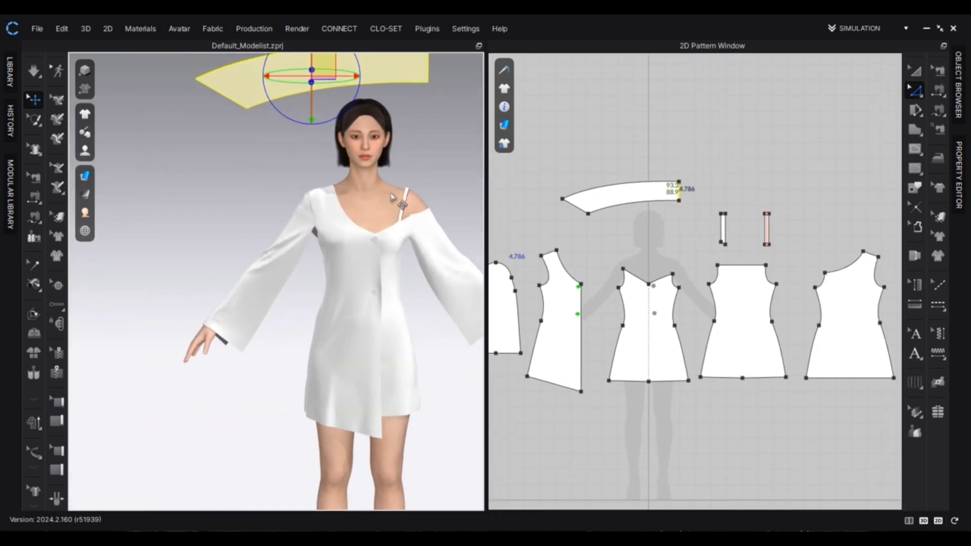
middle_click_drag(392, 198, 357, 237)
scroll(357, 236, "down", 1)
middle_click_drag(614, 265, 641, 271)
scroll(625, 265, "up", 3)
left_click(790, 246)
scroll(658, 272, "down", 6)
left_click(777, 257)
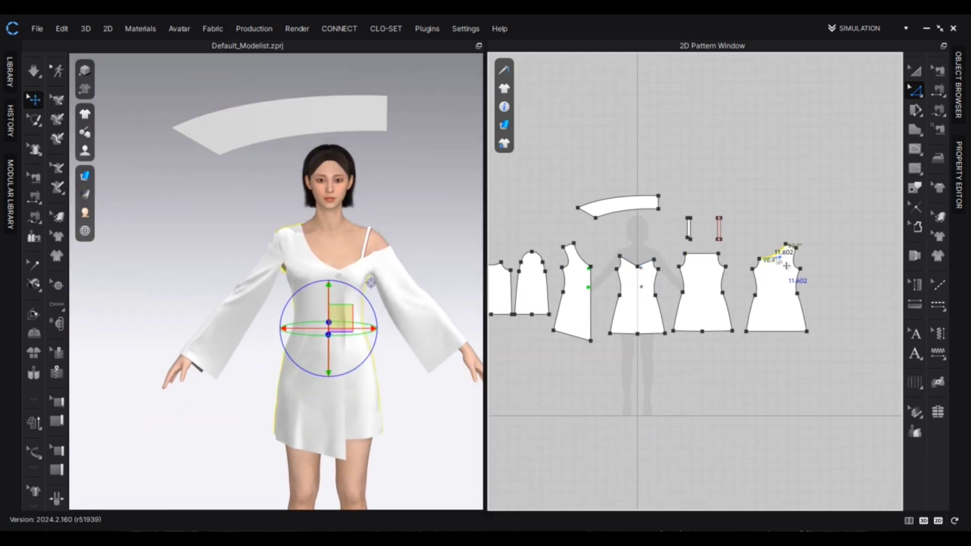
scroll(708, 240, "up", 1)
mouse_move(663, 237)
middle_mouse_down()
mouse_move(577, 219)
mouse_move(657, 237)
middle_mouse_up()
Add a split point on the collar's lower edge, and check the slanted front panel's neckline
left_click(919, 90)
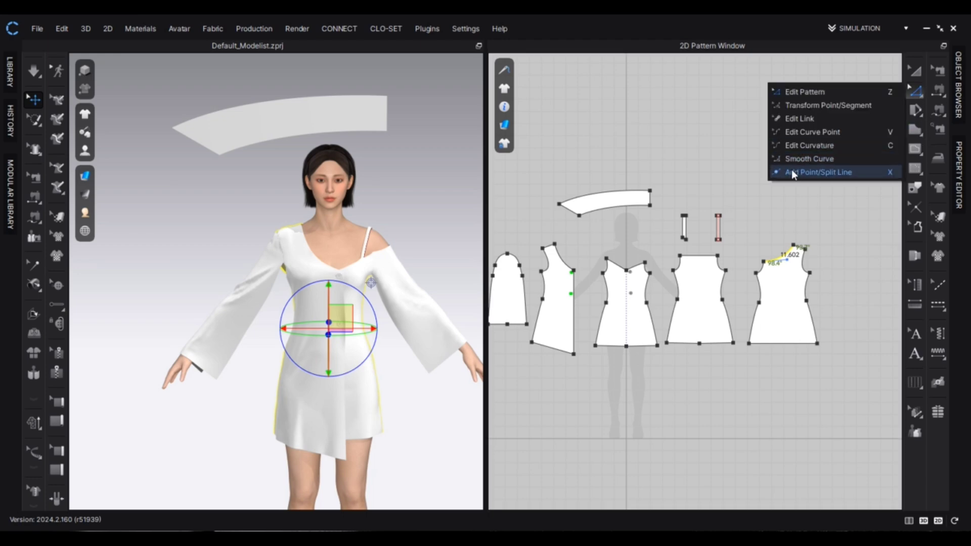
left_click(791, 170)
scroll(612, 182, "up", 3)
left_click(632, 224)
left_click(916, 92)
left_click(798, 95)
scroll(541, 303, "down", 1)
middle_click_drag(541, 303, 641, 255)
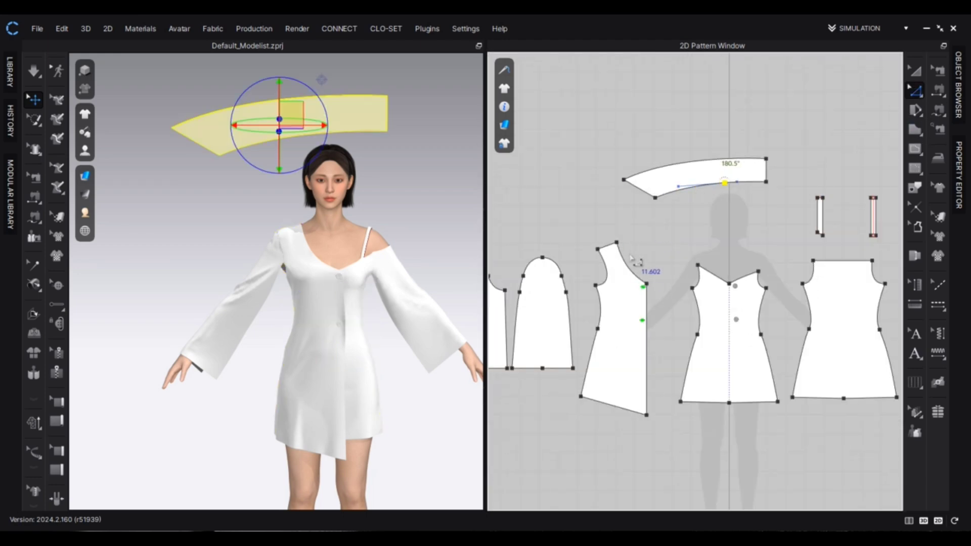
left_click(627, 265)
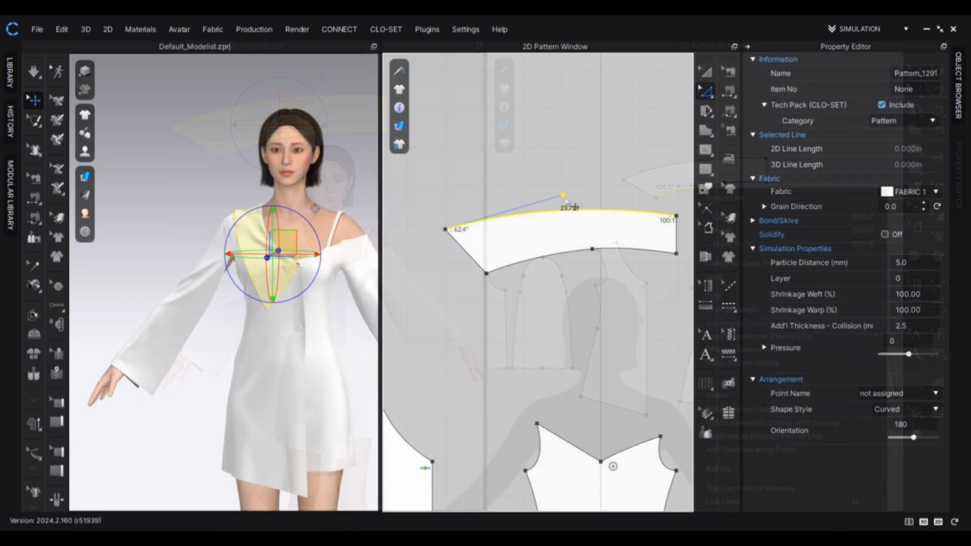
Adjust the curve of the collar's outer edge, simulate the garment, and select the inner front's neckline edge on the off-shoulder side
left_click_drag(563, 196, 567, 203)
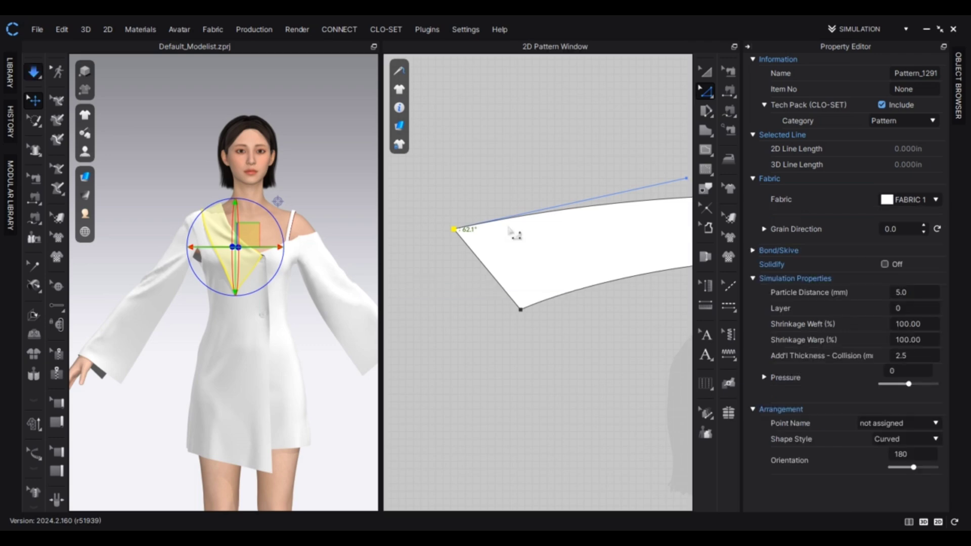
key("space")
scroll(310, 233, "down", 3)
scroll(456, 237, "down", 5)
left_click(247, 246)
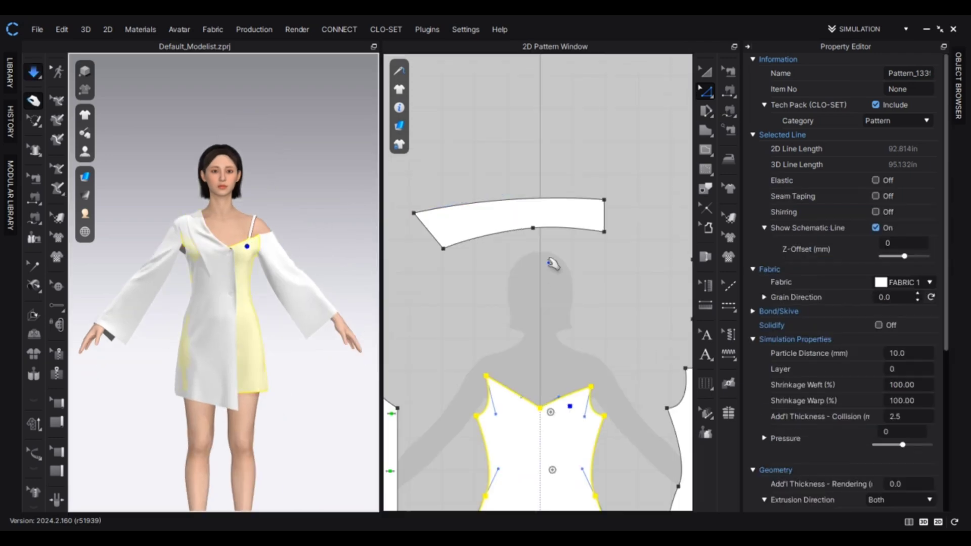
scroll(550, 266, "down", 2)
scroll(562, 339, "up", 6)
left_click(531, 264)
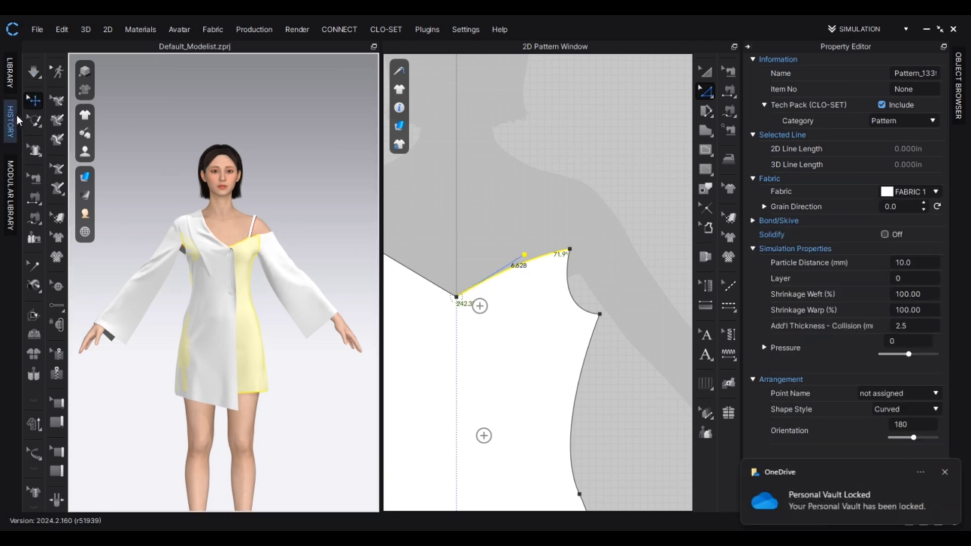
Browse the library's fabrics and add Cotton_40s_Chambray to the project
left_click(9, 71)
left_click(60, 140)
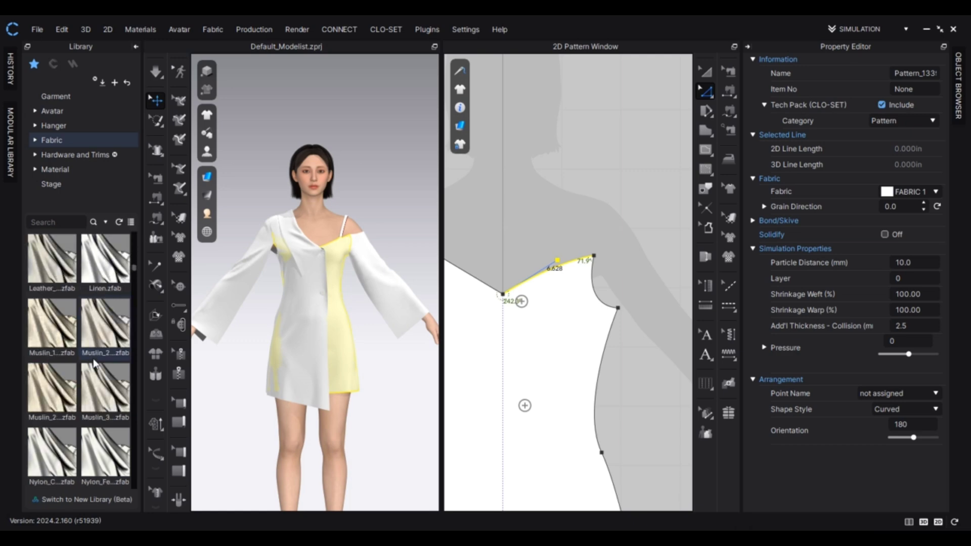
scroll(95, 359, "down", 6)
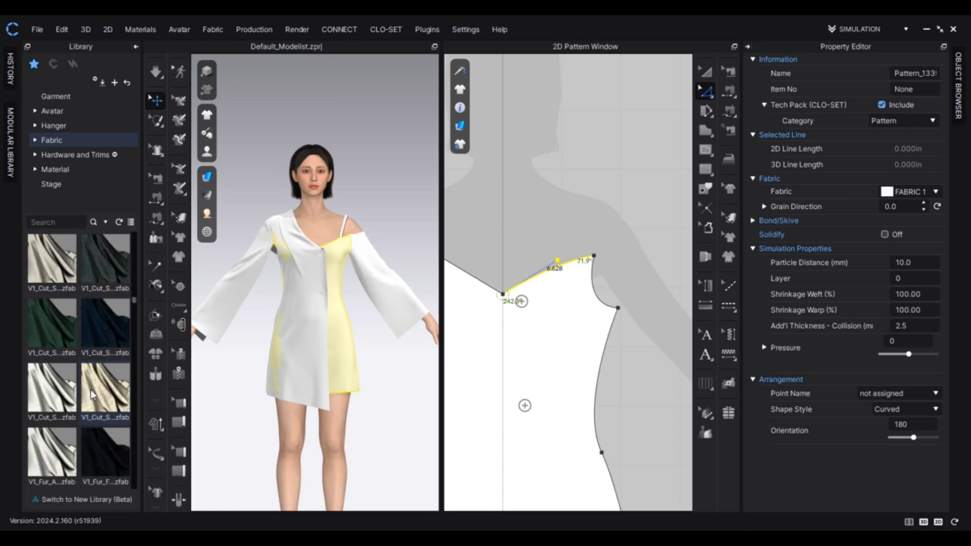
scroll(94, 402, "down", 5)
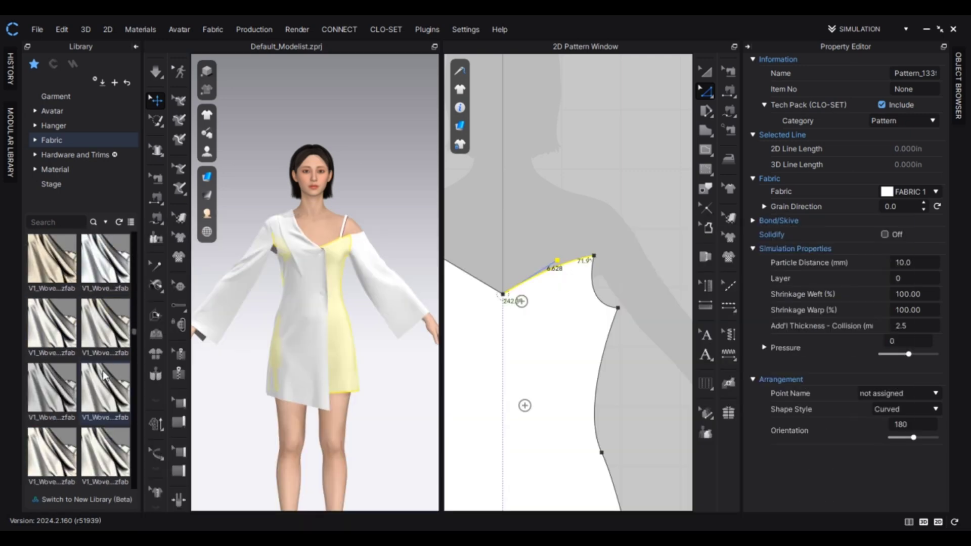
scroll(94, 354, "up", 2)
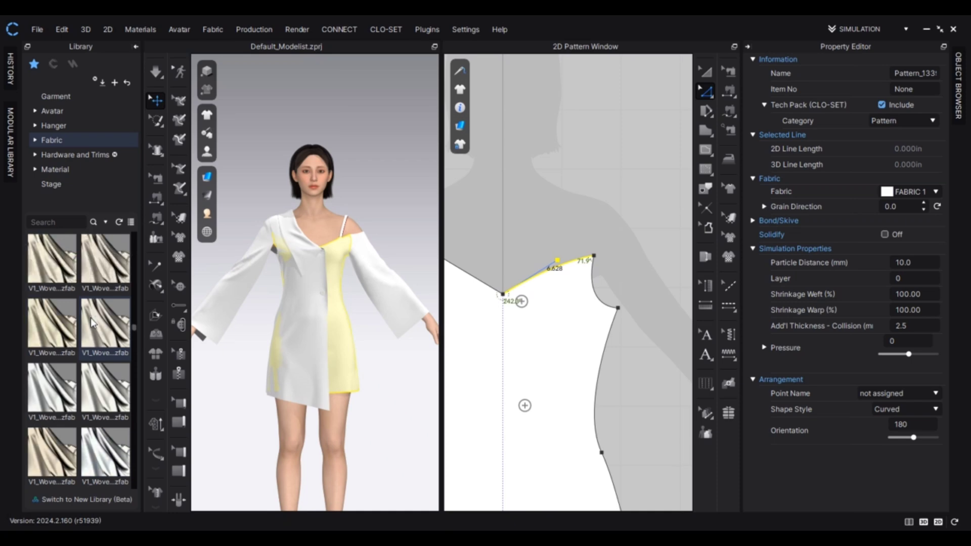
scroll(90, 318, "up", 3)
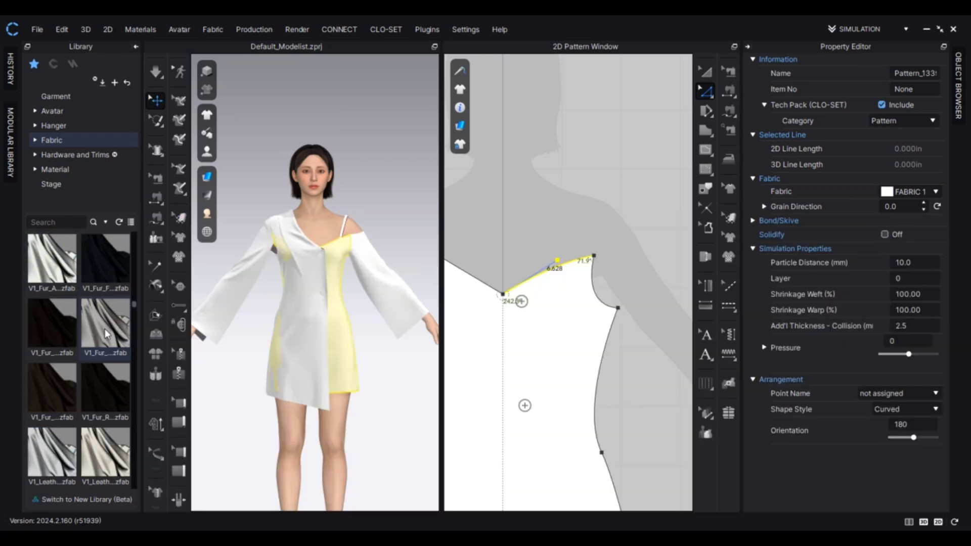
scroll(105, 331, "up", 3)
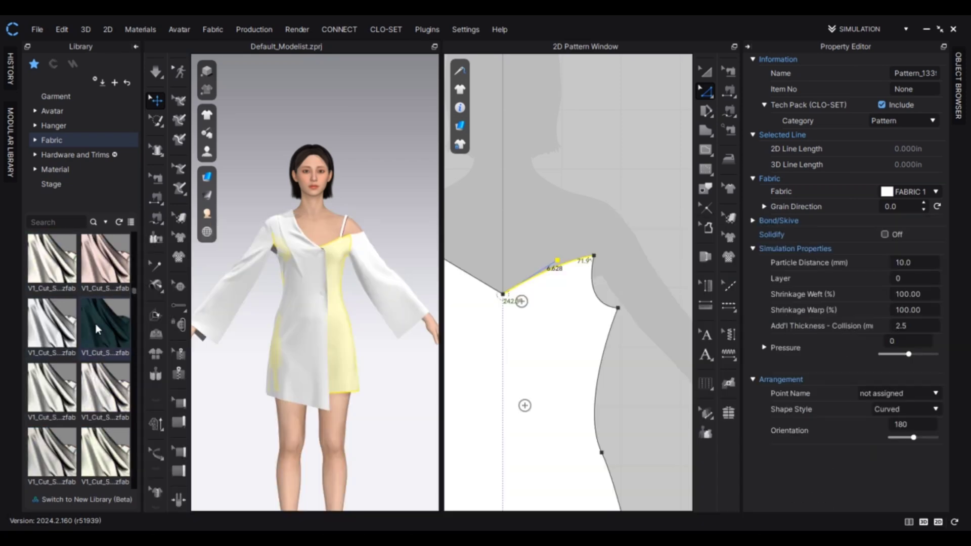
scroll(98, 328, "up", 5)
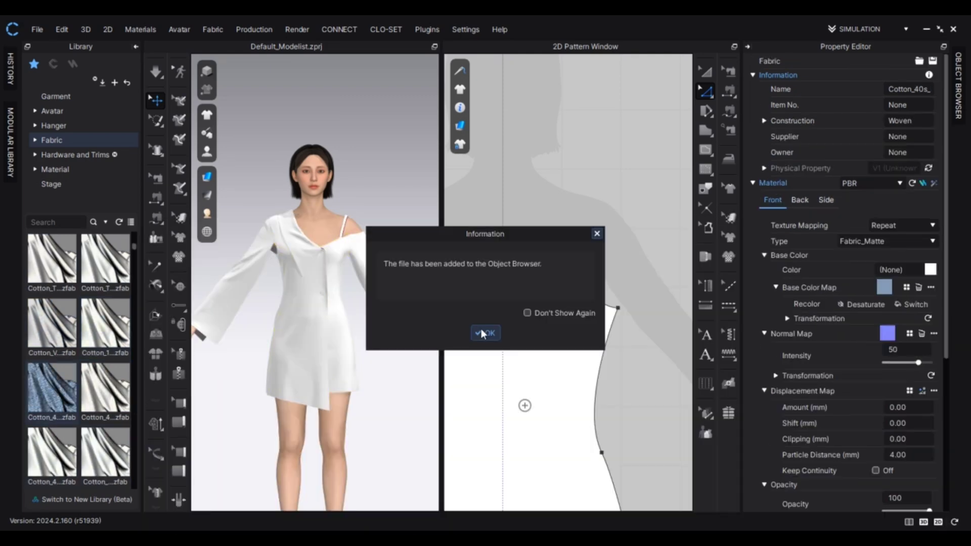
left_click(483, 333)
left_click(136, 47)
Assign the Cotton_40s_Chambray fabric to all pattern pieces and simulate the garment
scroll(461, 198, "down", 10)
left_click_drag(455, 142, 650, 288)
scroll(259, 181, "up", 3)
left_click(285, 178)
key("space")
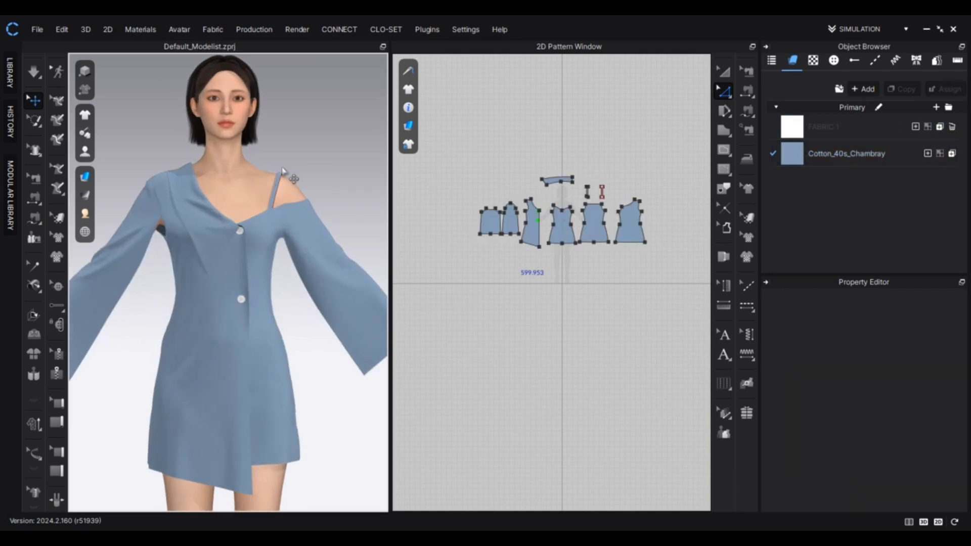
scroll(273, 195, "down", 3)
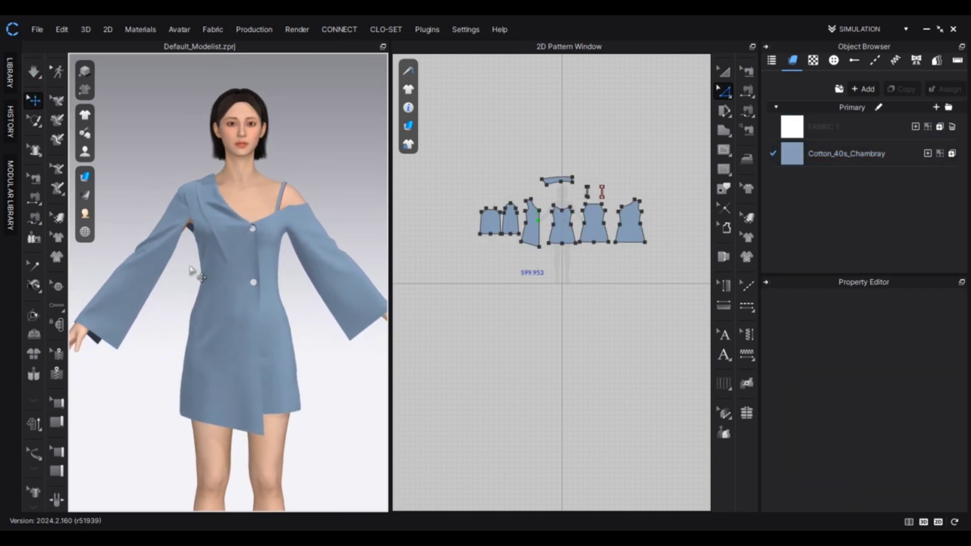
scroll(385, 261, "up", 3)
scroll(523, 191, "up", 4)
Create a layer clone of the collar and place it above the original collar pattern
left_click(725, 74)
left_click(581, 173)
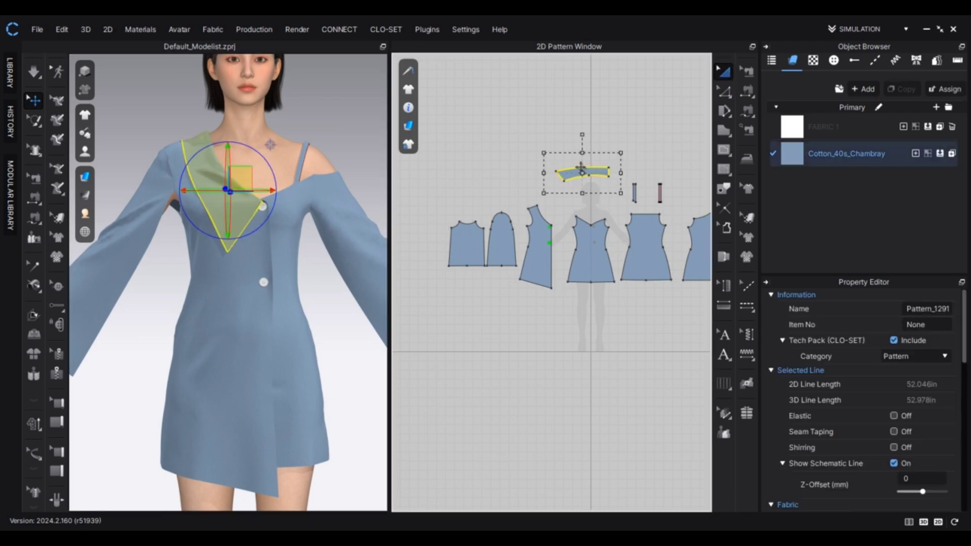
right_click(581, 173)
left_click(636, 312)
left_click(581, 152)
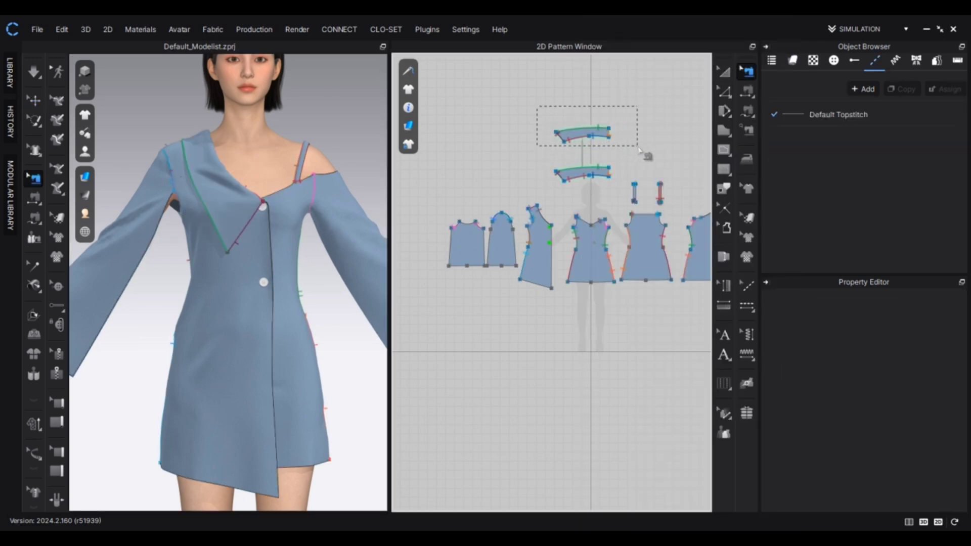
Switch off the Turned option on all seams joining the collar and its layer clone, and simulate the garment
left_click(894, 339)
scroll(619, 159, "up", 5)
left_click(591, 194)
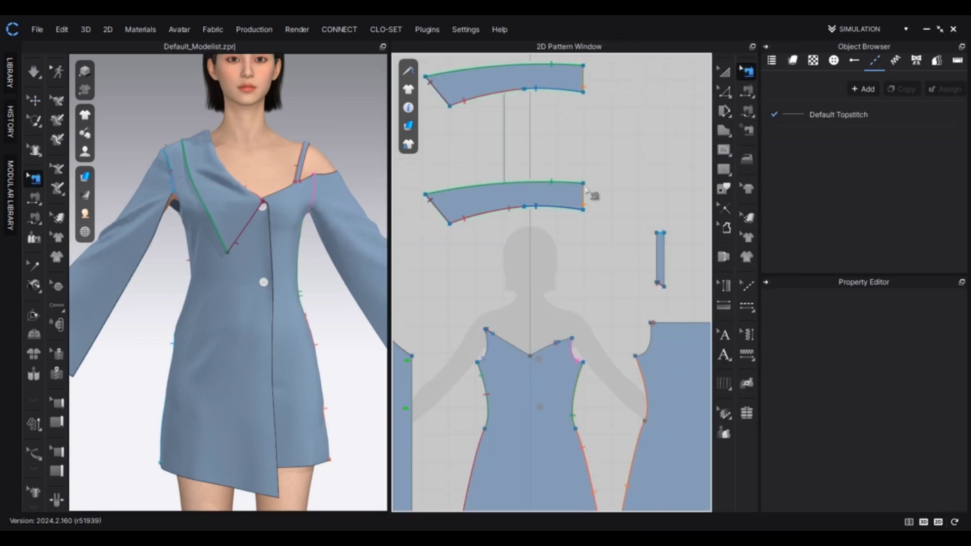
middle_click_drag(592, 194, 646, 232)
left_click(533, 137)
left_click_drag(906, 367, 857, 375)
left_click(496, 141)
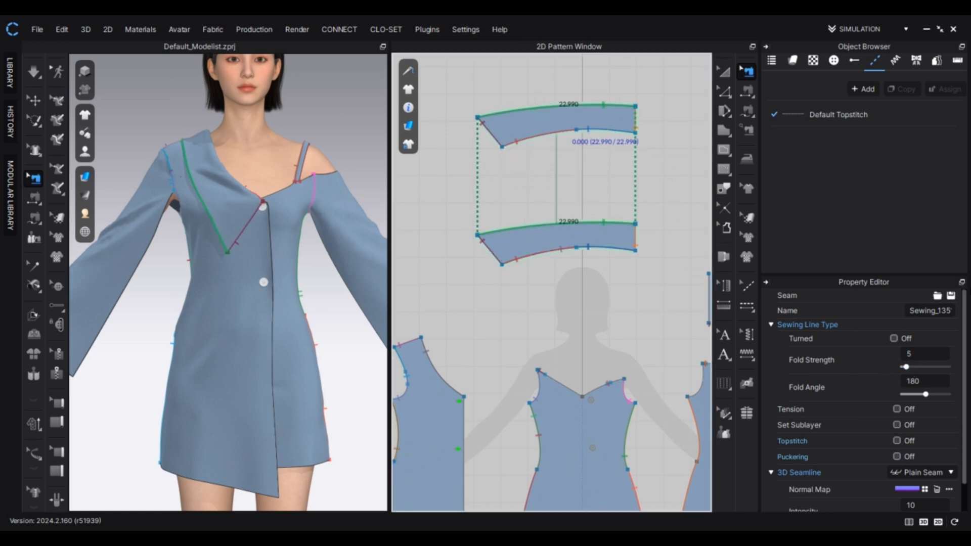
scroll(566, 236, "down", 3)
left_click_drag(487, 132, 668, 186)
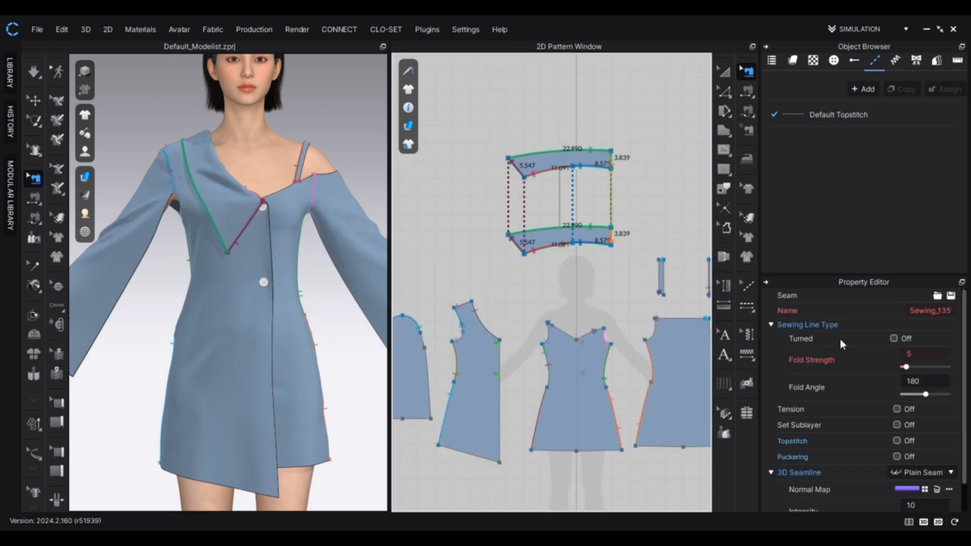
key("space")
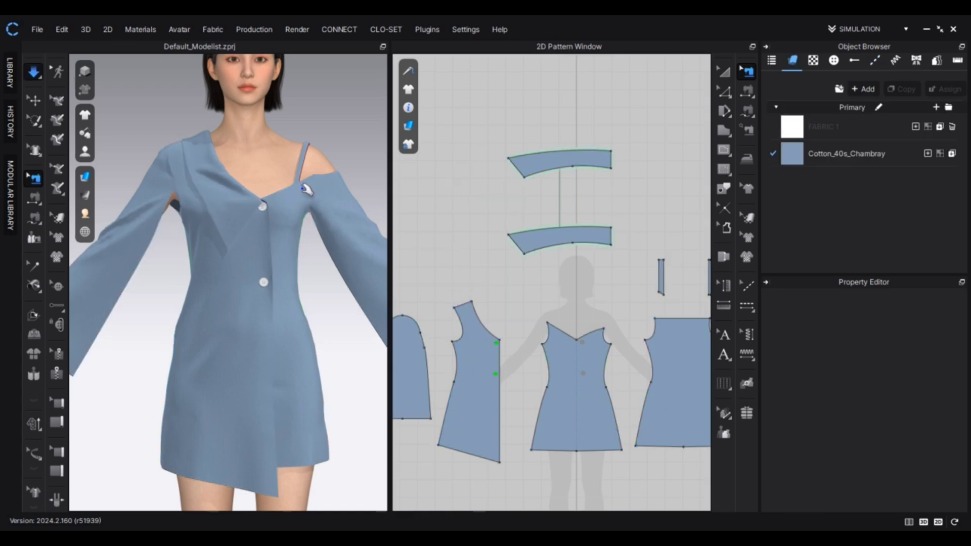
key("space")
Create a layer clone of the slanted front panel and place it above the collar patterns
scroll(514, 225, "down", 4)
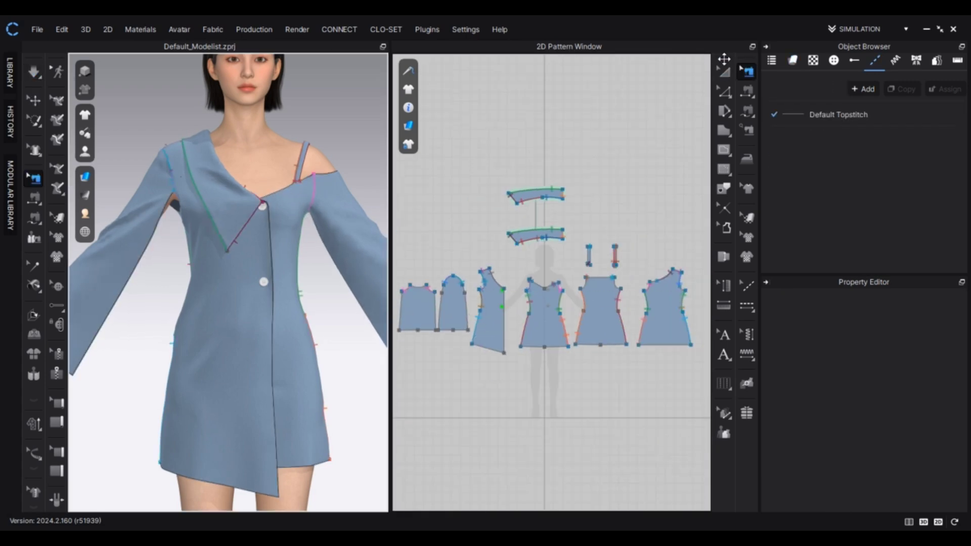
key("a")
left_click(494, 299)
right_click(494, 299)
left_click(578, 324)
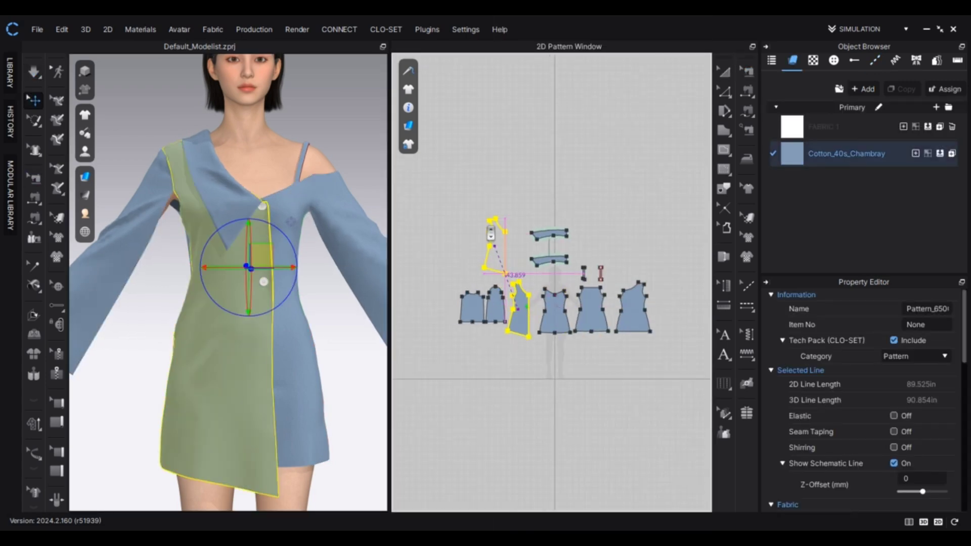
left_click(533, 183)
scroll(500, 151, "up", 2)
Switch off the Turned option on the seams joining the slanted front panel and its layer clone
left_click(747, 71)
left_click_drag(492, 125, 572, 240)
left_click(894, 339)
left_click(564, 200)
scroll(563, 197, "up", 3)
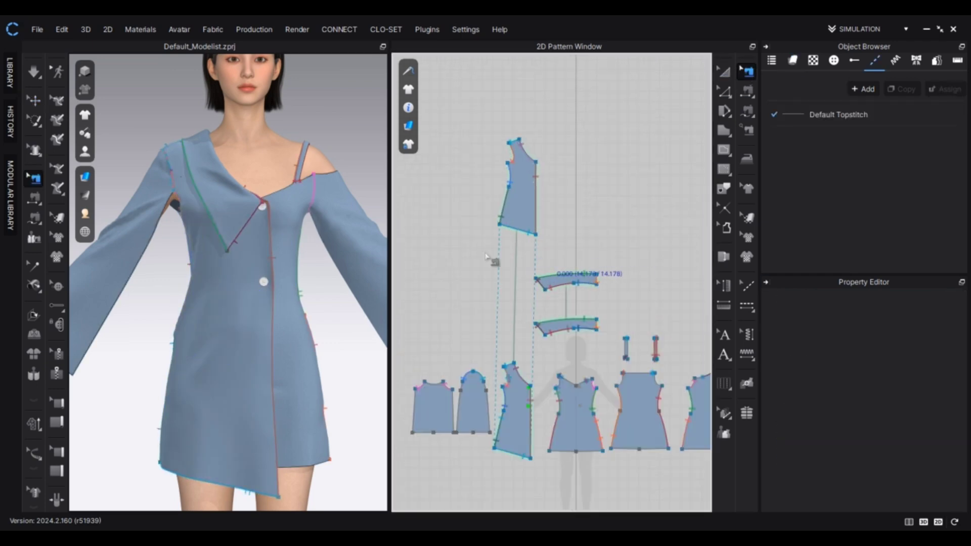
Simulate the garment and examine how the layered front panel and collar sit on the avatar
key("space")
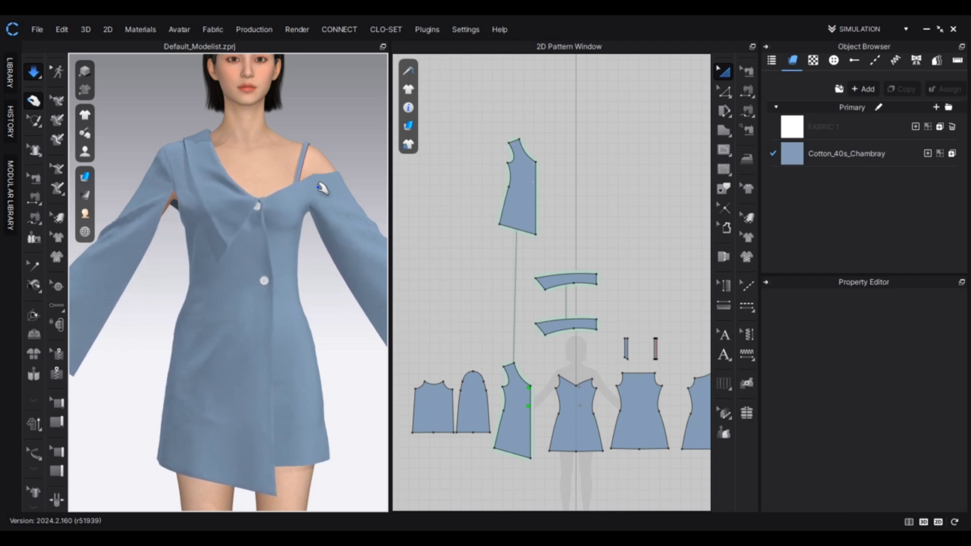
scroll(304, 191, "up", 5)
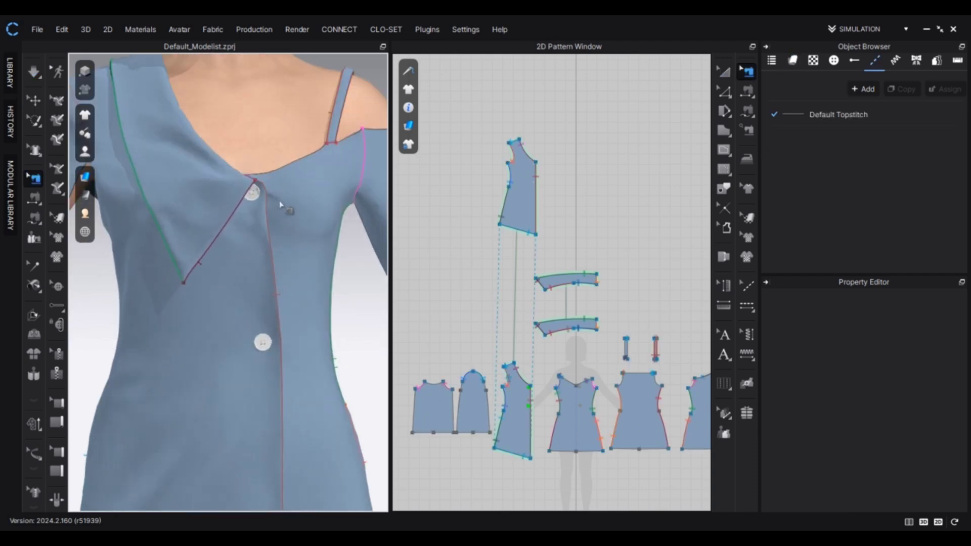
left_click(255, 193)
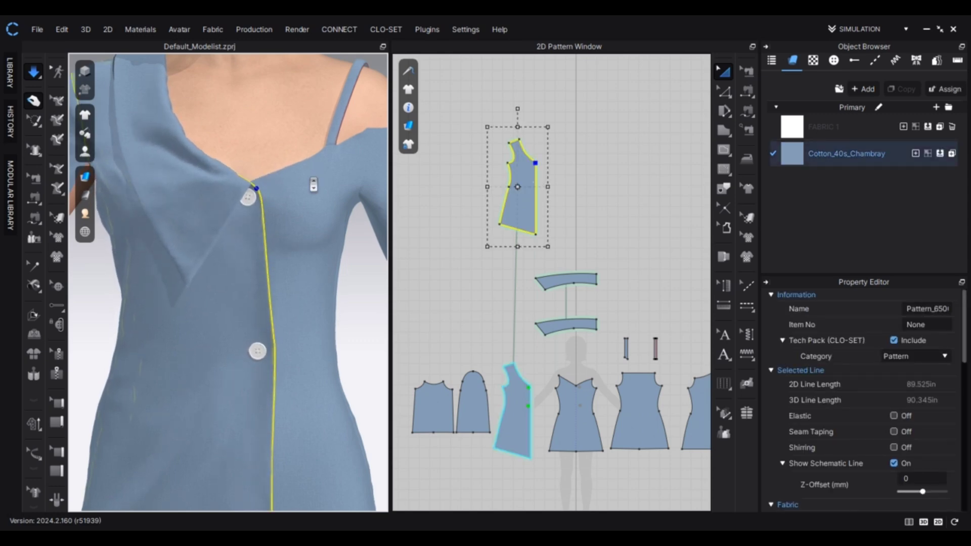
scroll(315, 185, "down", 5)
left_click(205, 189)
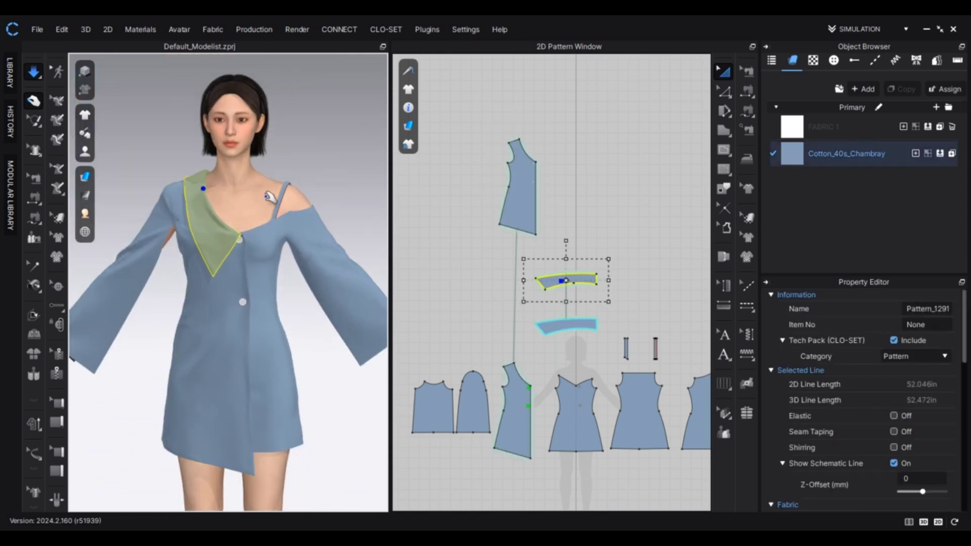
scroll(287, 197, "down", 3)
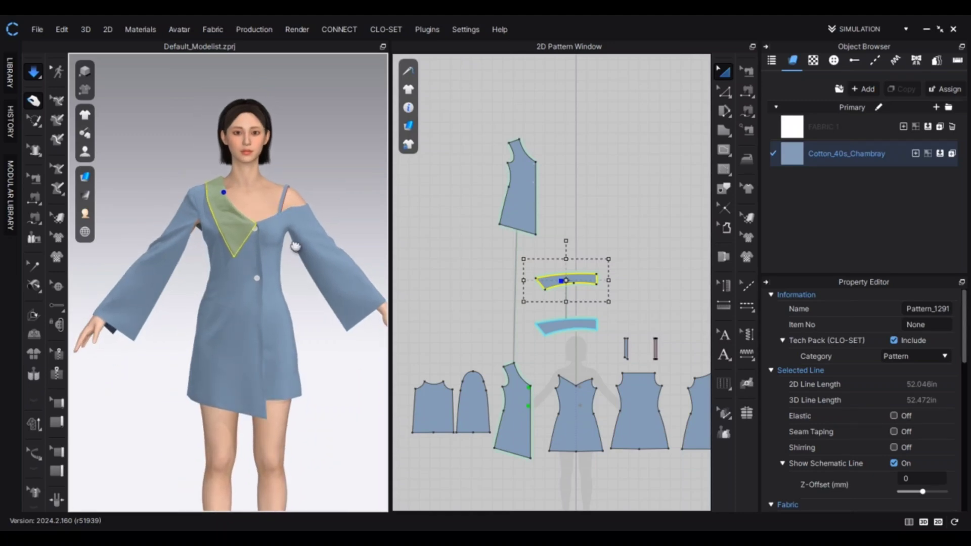
key("b")
scroll(284, 289, "up", 3)
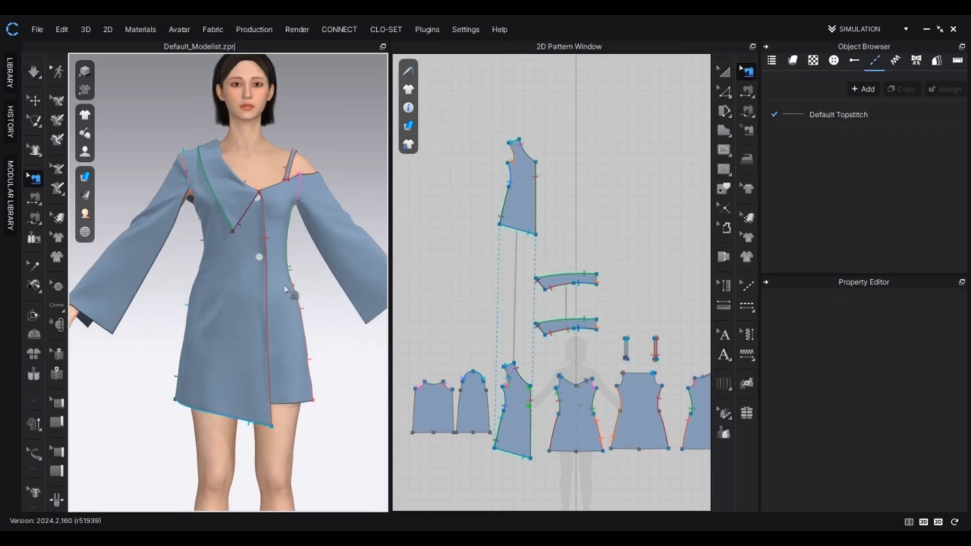
Browse the library's fabrics and add Cotton_40s_Poplin to the project
left_click(9, 72)
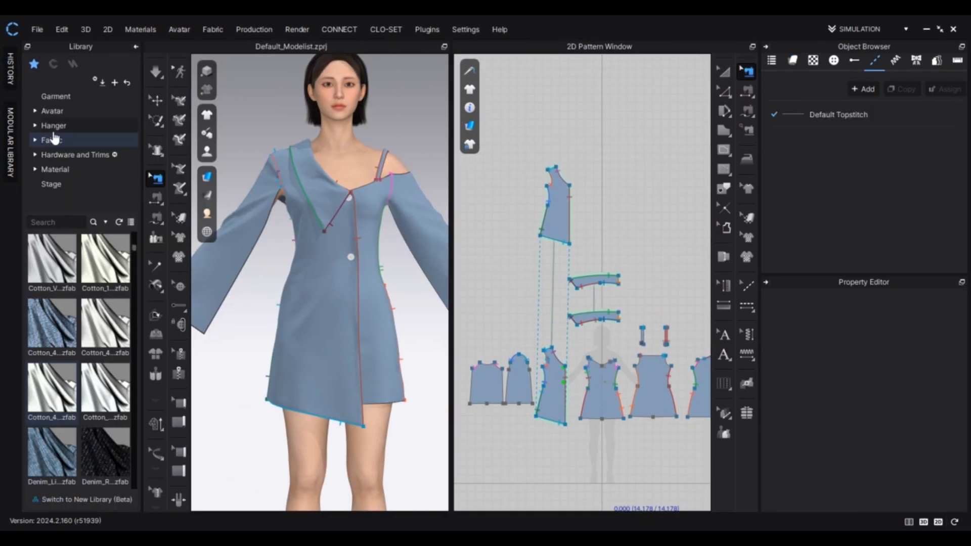
scroll(96, 389, "up", 3)
mouse_move(87, 291)
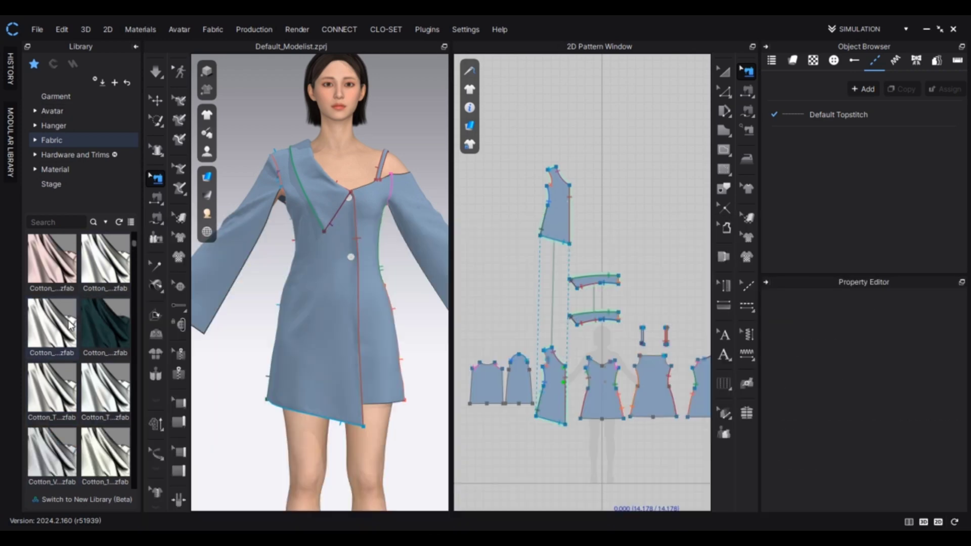
mouse_move(70, 323)
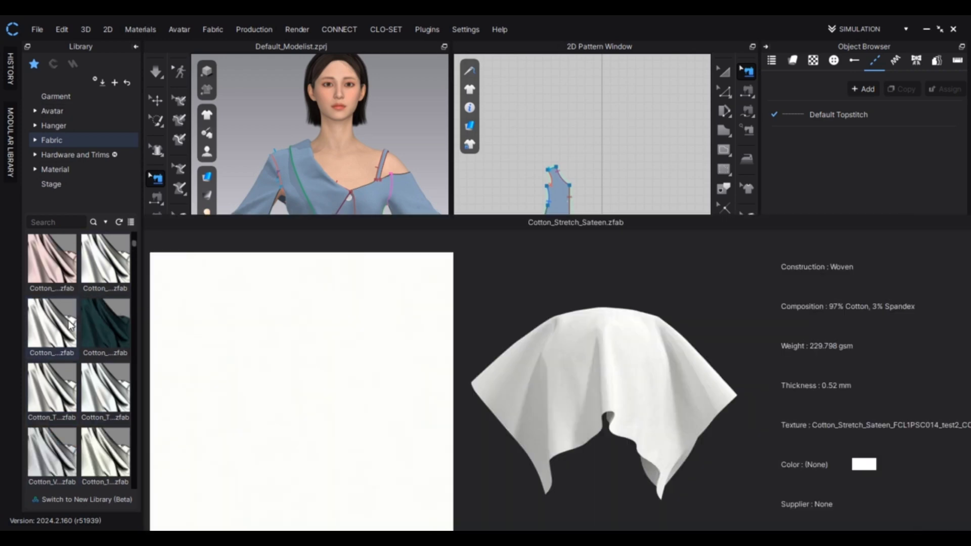
scroll(102, 347, "down", 1)
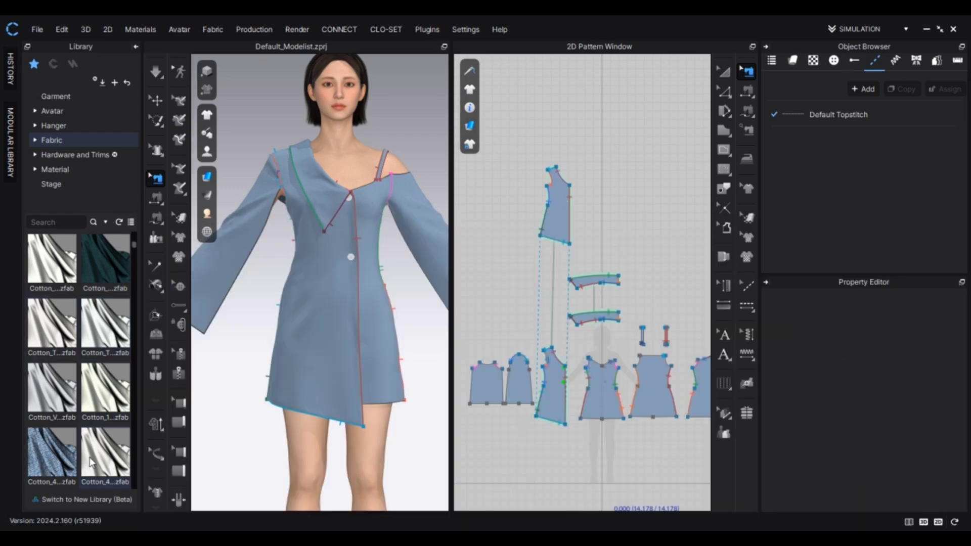
double_click(92, 462)
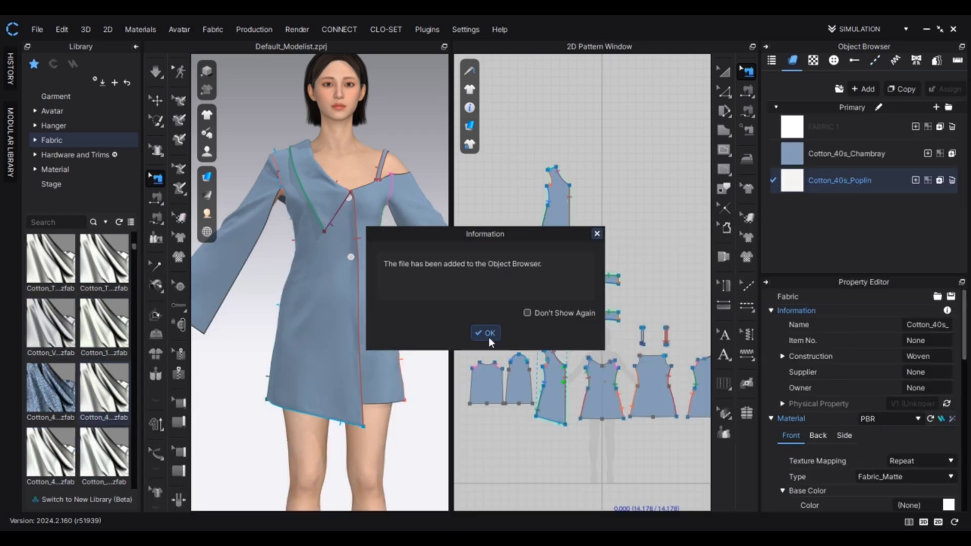
left_click(487, 334)
Assign the Cotton_40s_Poplin fabric to the slanted front panel, the collar and their layer clones
left_click_drag(560, 222, 559, 223)
middle_click_drag(552, 327, 570, 275)
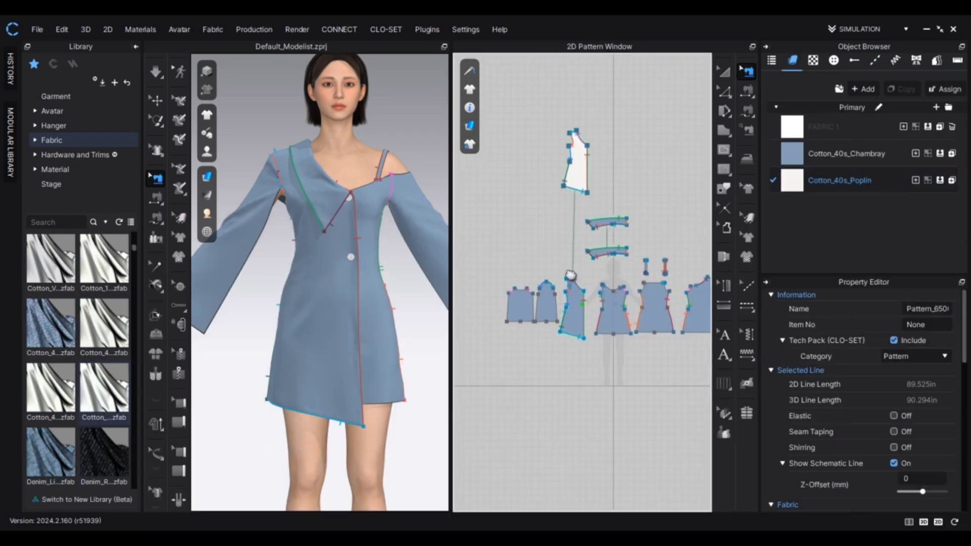
scroll(570, 276, "up", 4)
left_click_drag(790, 183, 663, 197)
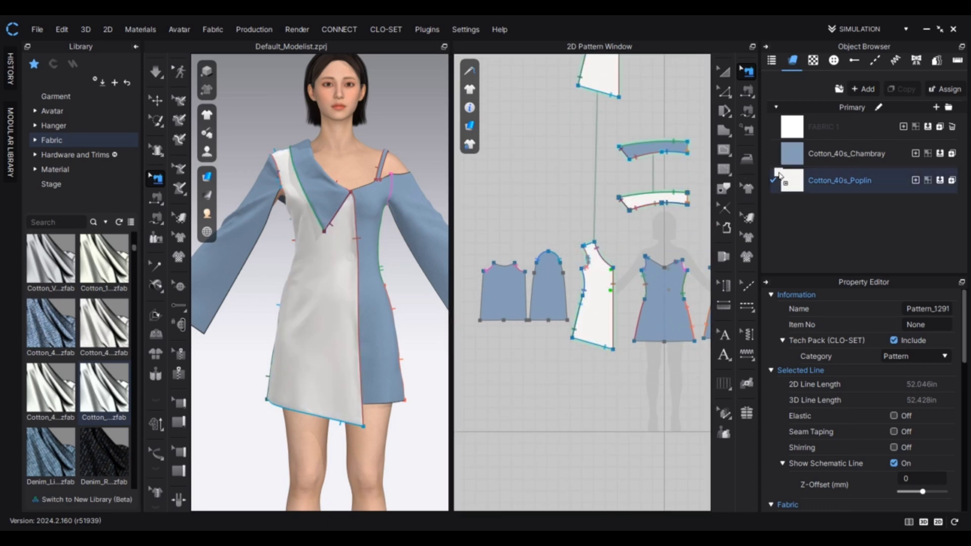
middle_click_drag(640, 217, 628, 190)
Assign the Cotton_40s_Poplin fabric to both sleeves and the one-shoulder back
left_click_drag(552, 267, 549, 267)
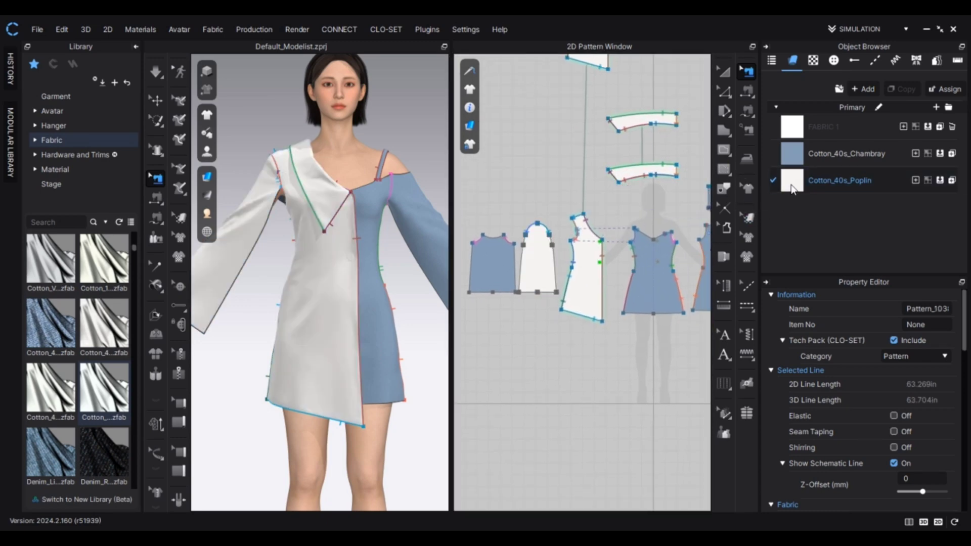
left_click_drag(791, 183, 500, 272)
key("space")
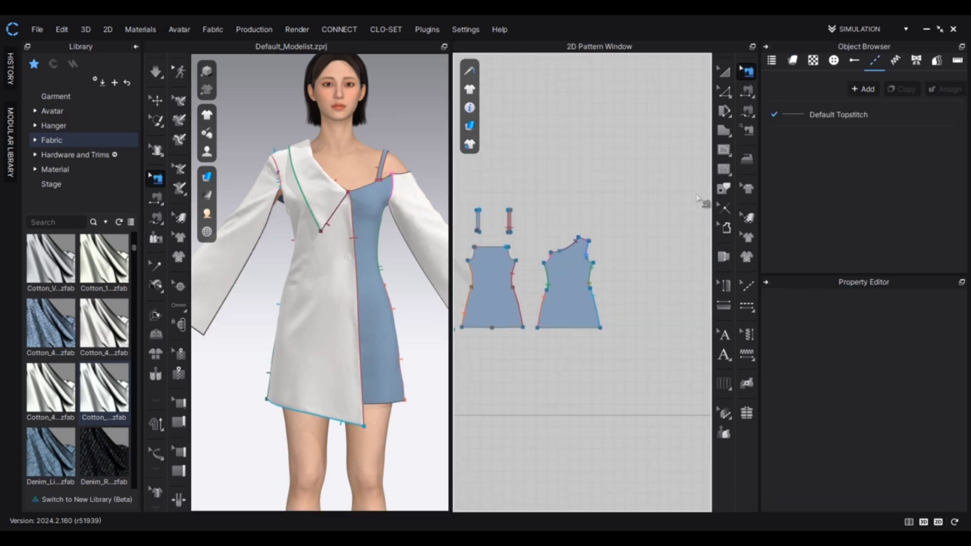
left_click(793, 61)
left_click_drag(581, 269, 581, 269)
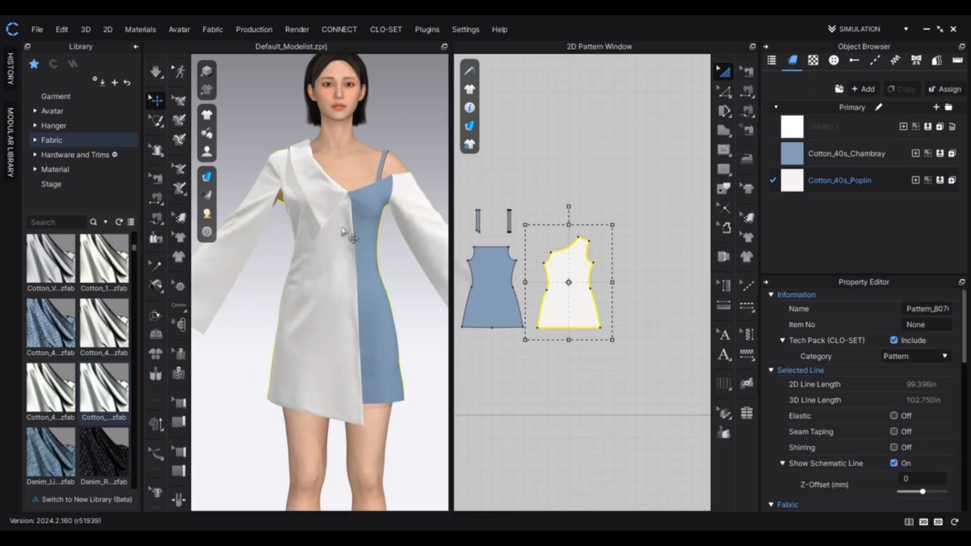
Create a layer clone over the one-shoulder back and place it beside the original back pattern
right_click_drag(349, 235, 617, 212)
right_click_drag(306, 299, 283, 263)
right_click(555, 276)
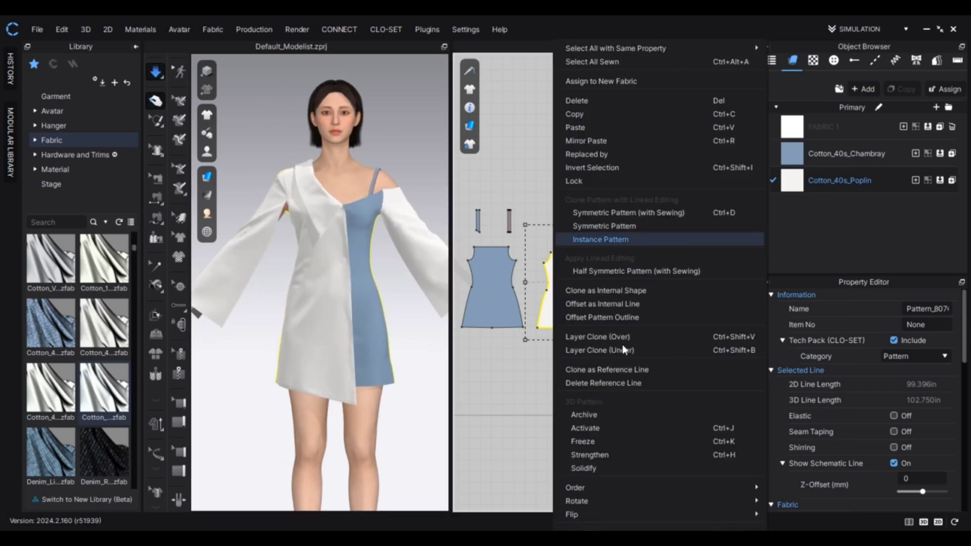
left_click(621, 337)
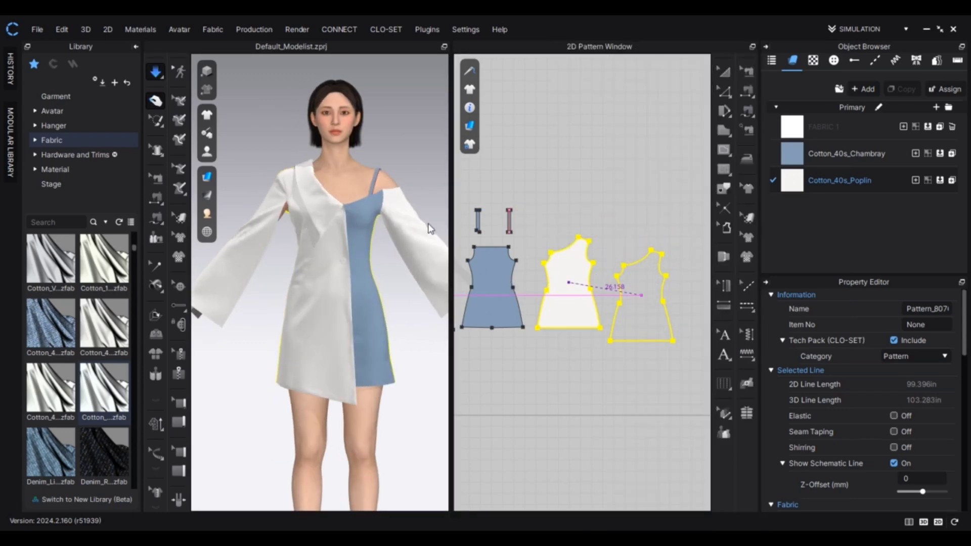
key("space")
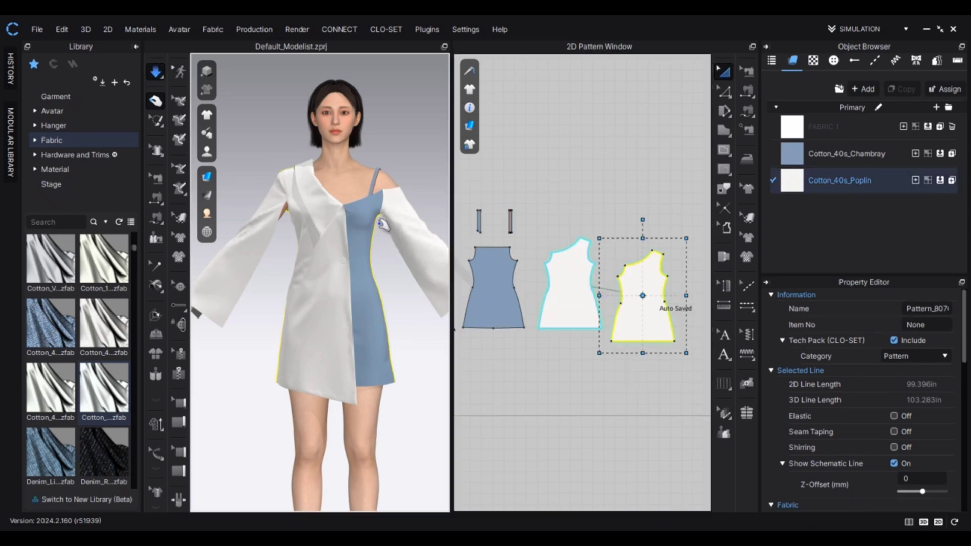